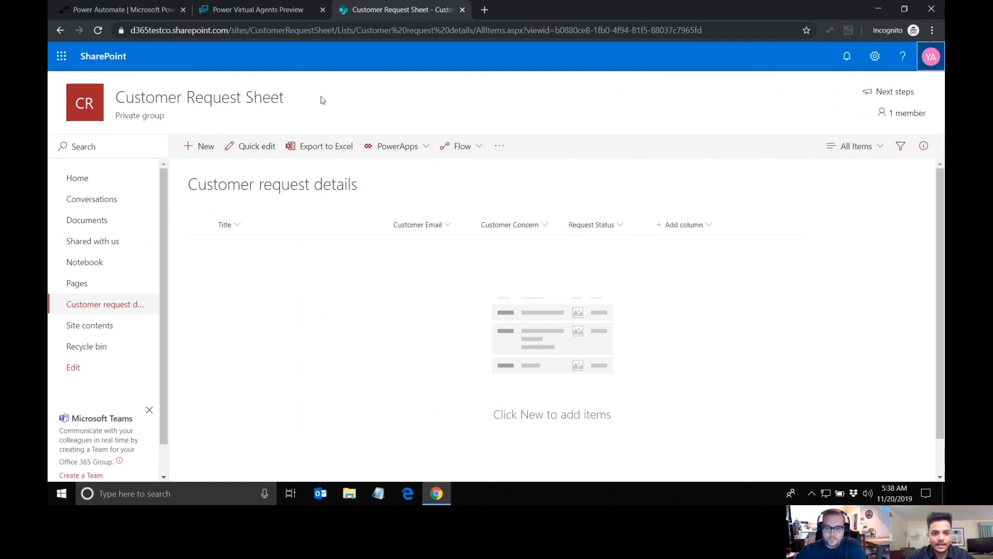
Step: Switch to Power Virtual Agents and open the CustomerServiceBot's greeting topic for customization
{"action": "left_click", "coordinate": [257, 8]}
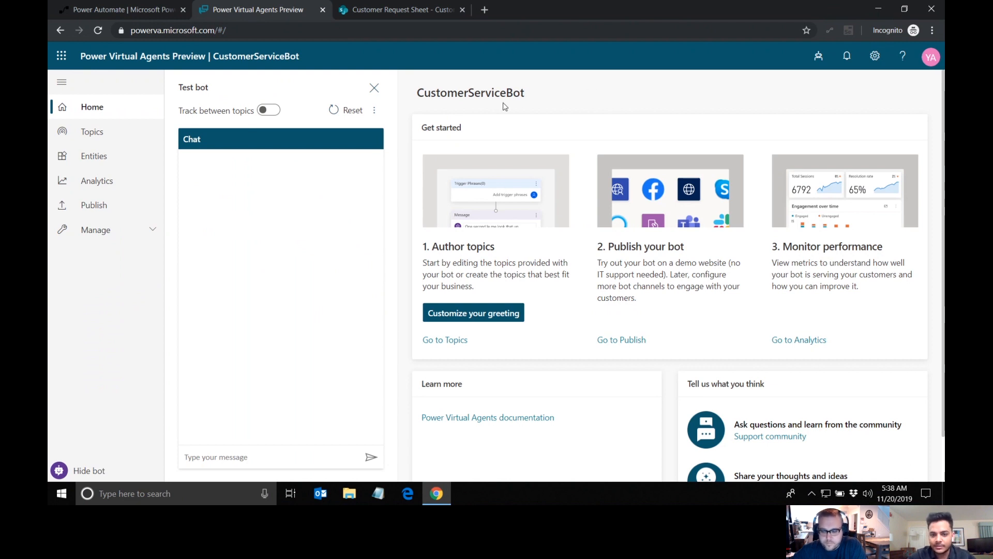
{"action": "left_click", "coordinate": [819, 58]}
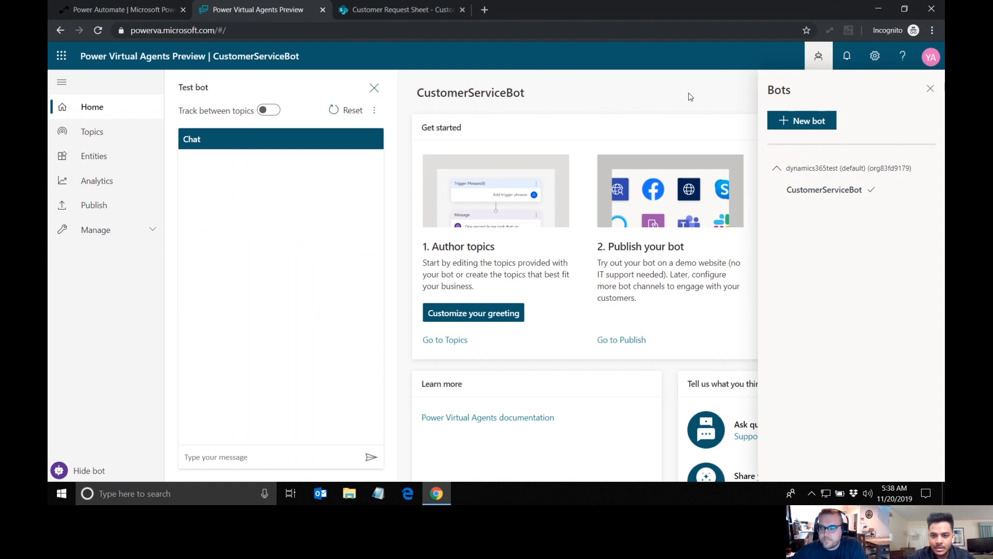
{"action": "left_click", "coordinate": [819, 55]}
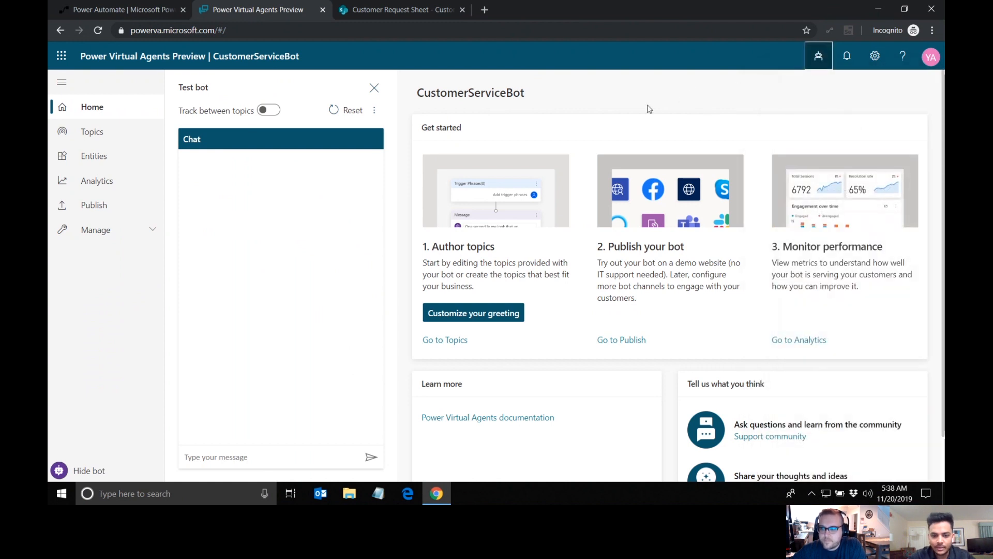
{"action": "left_click", "coordinate": [481, 315]}
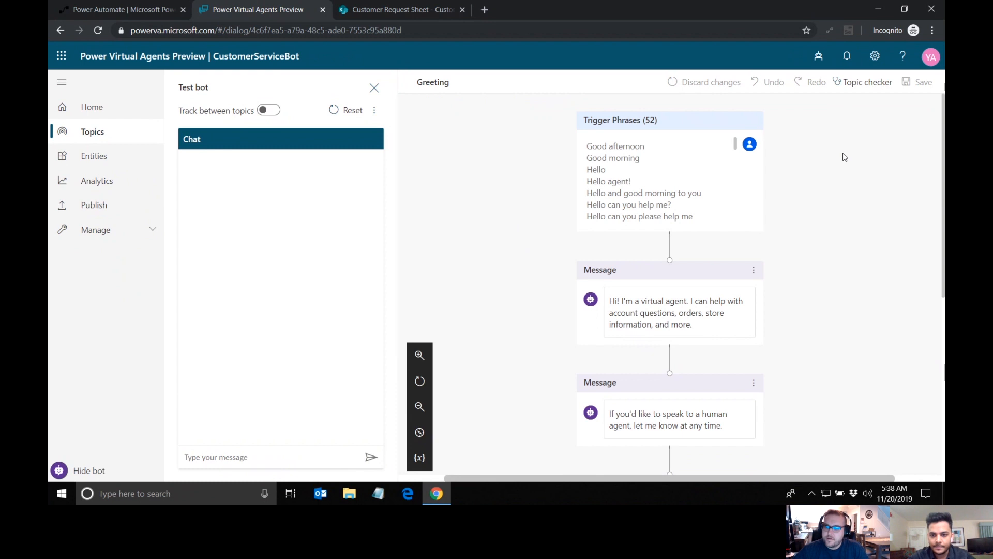
Step: Add a question node at the end of the Greeting topic and delete the "So, what can I help you with today?" message above it
{"action": "scroll", "coordinate": [844, 156], "scroll_direction": "down", "scroll_amount": 3}
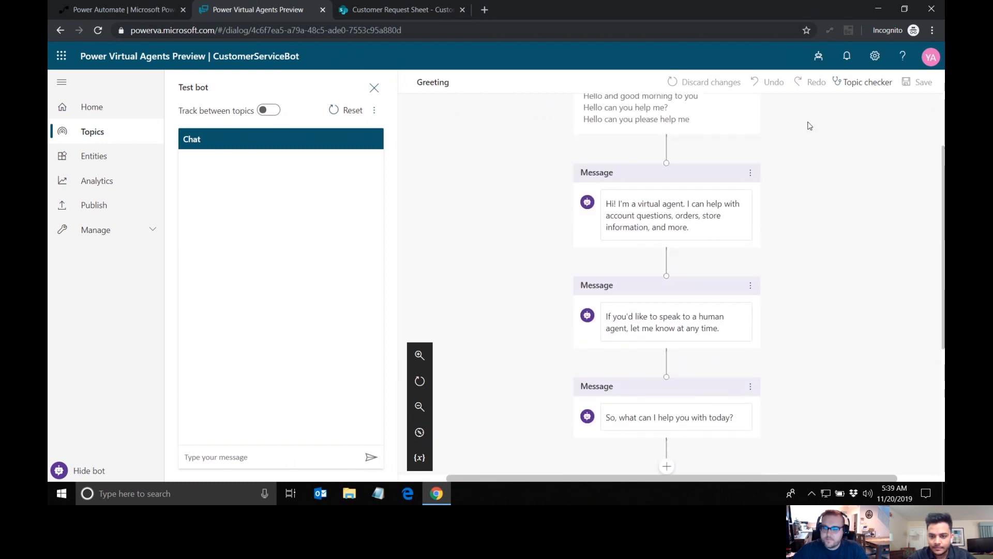
{"action": "scroll", "coordinate": [798, 197], "scroll_direction": "down", "scroll_amount": 1}
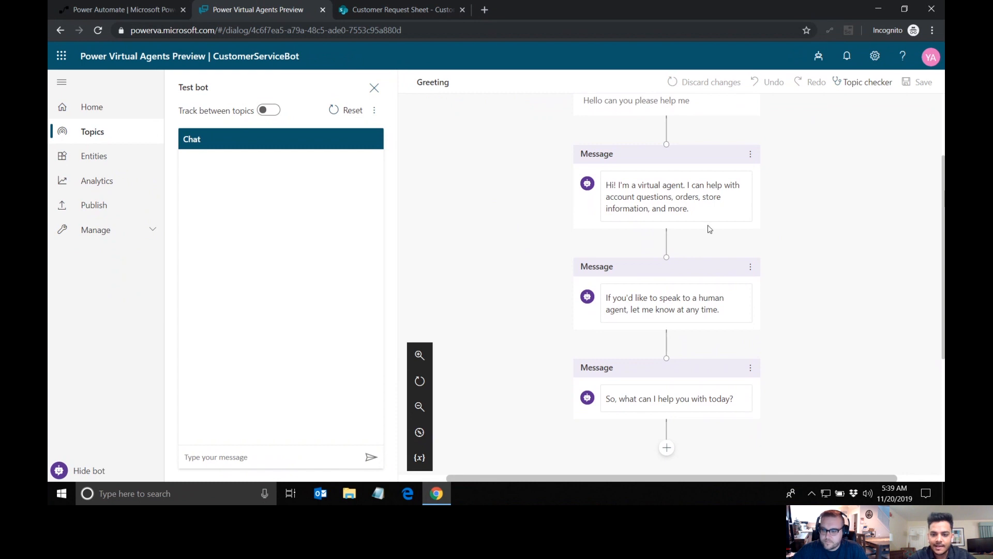
{"action": "scroll", "coordinate": [661, 344], "scroll_direction": "down", "scroll_amount": 1}
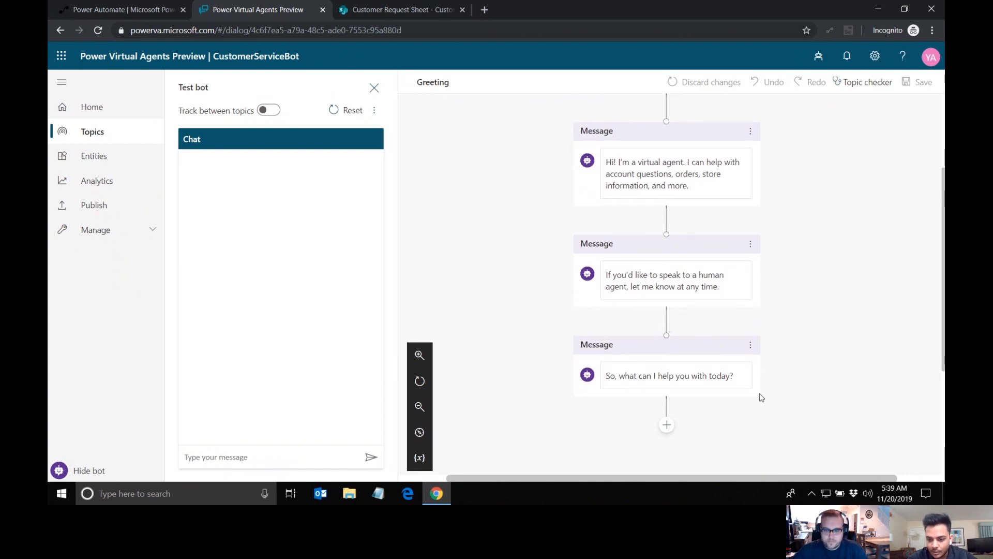
{"action": "scroll", "coordinate": [764, 373], "scroll_direction": "down", "scroll_amount": 1}
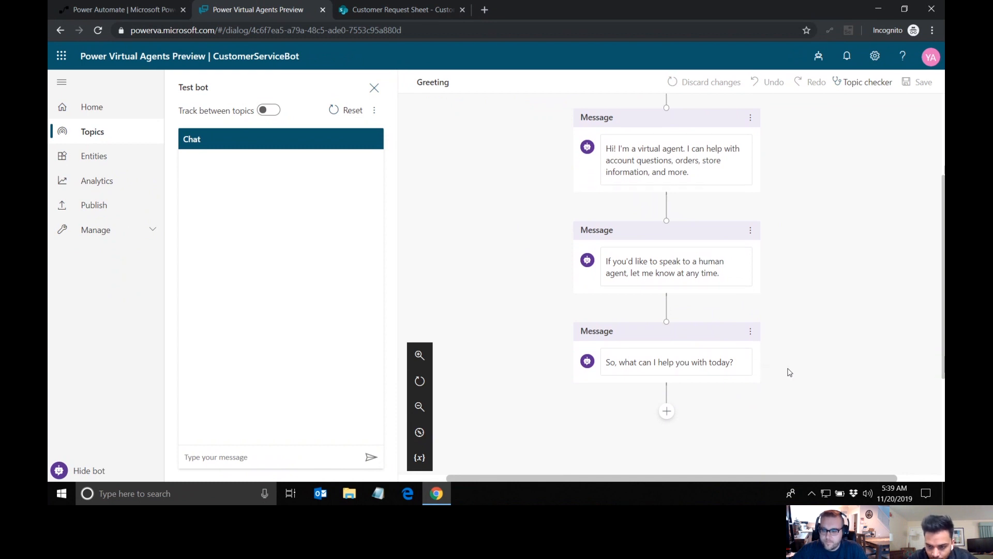
{"action": "scroll", "coordinate": [789, 372], "scroll_direction": "down", "scroll_amount": 2}
{"action": "scroll", "coordinate": [699, 222], "scroll_direction": "up", "scroll_amount": 1}
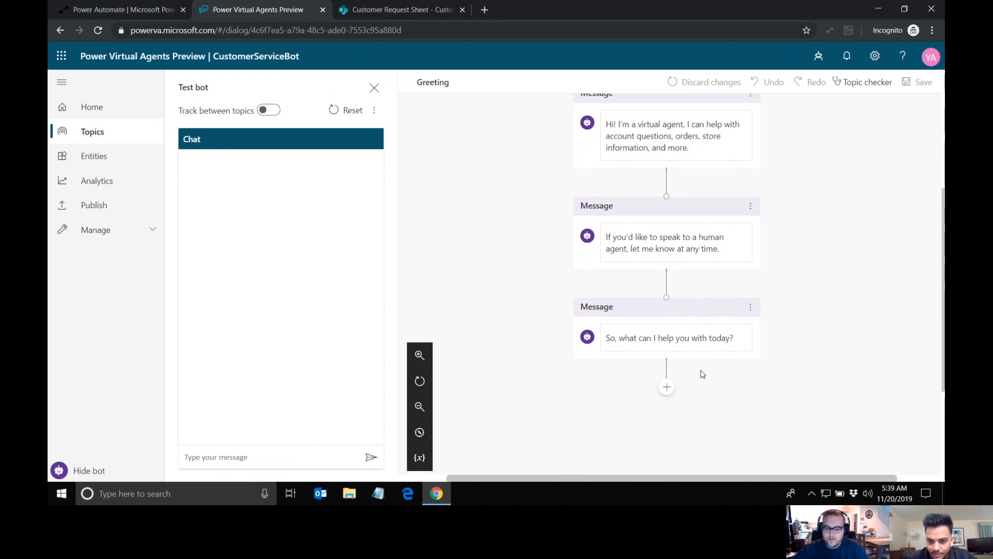
{"action": "scroll", "coordinate": [702, 373], "scroll_direction": "down", "scroll_amount": 2}
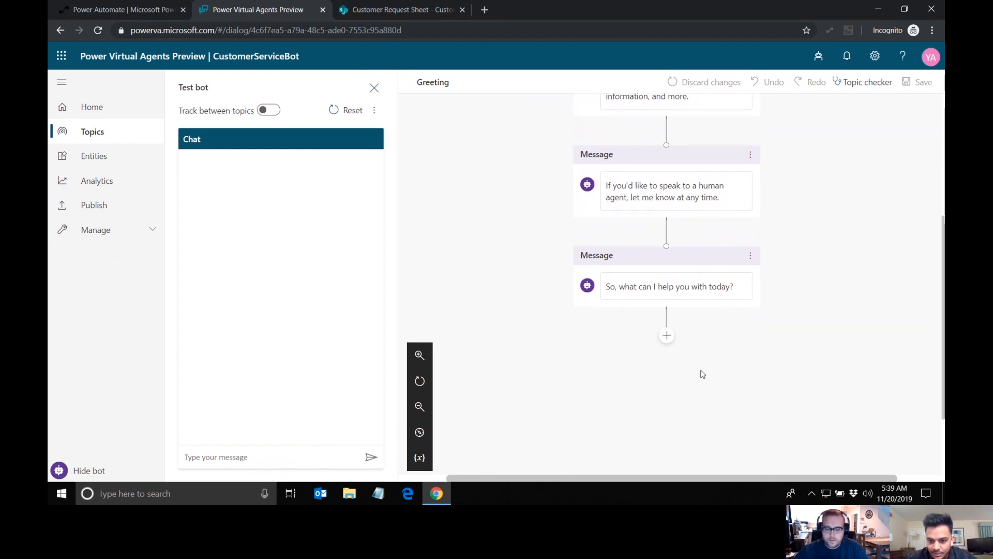
{"action": "left_click", "coordinate": [667, 337]}
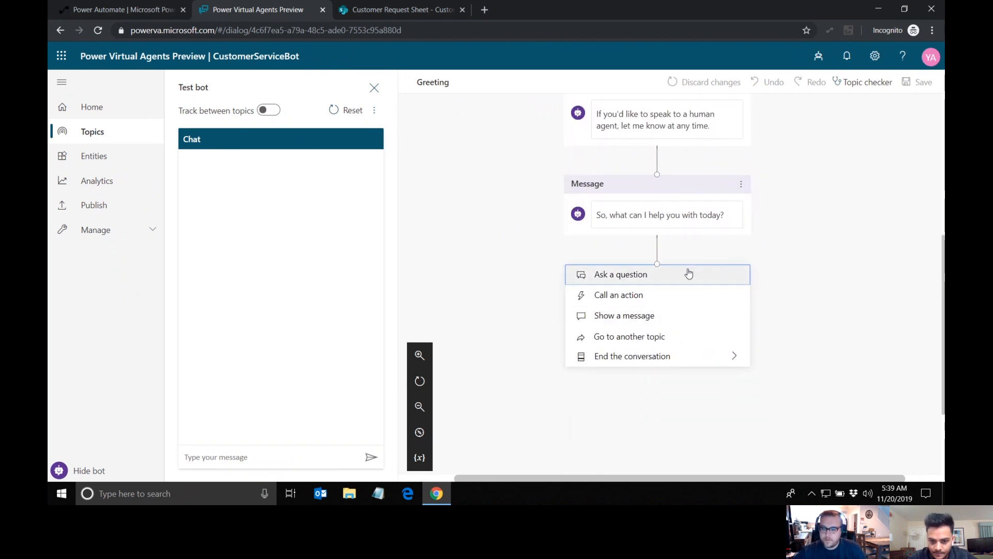
{"action": "left_click", "coordinate": [689, 282]}
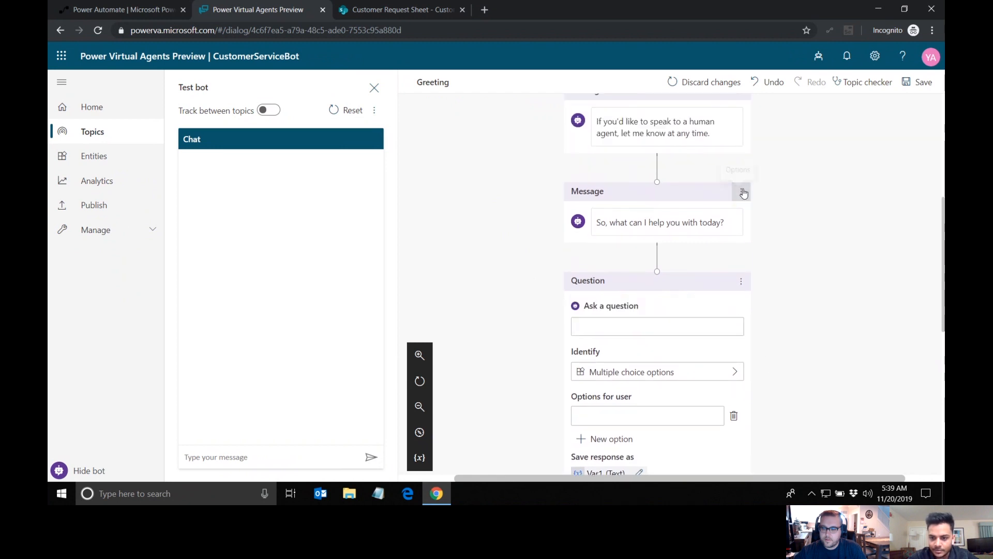
{"action": "left_click", "coordinate": [742, 191]}
{"action": "left_click", "coordinate": [769, 198]}
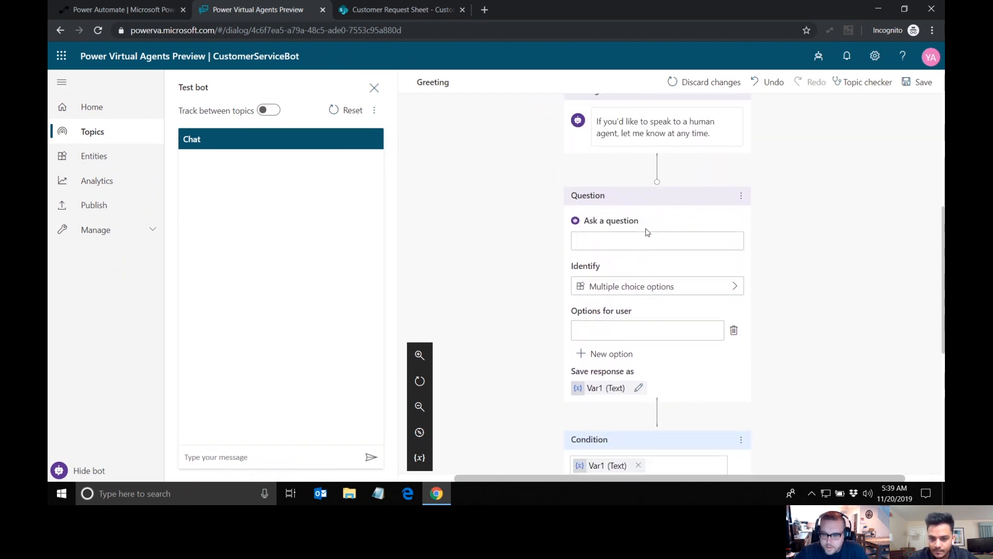
Step: Set the new question's text to "So what do you want to do today?"
{"action": "left_click", "coordinate": [636, 237]}
{"action": "type", "text": "SO"}
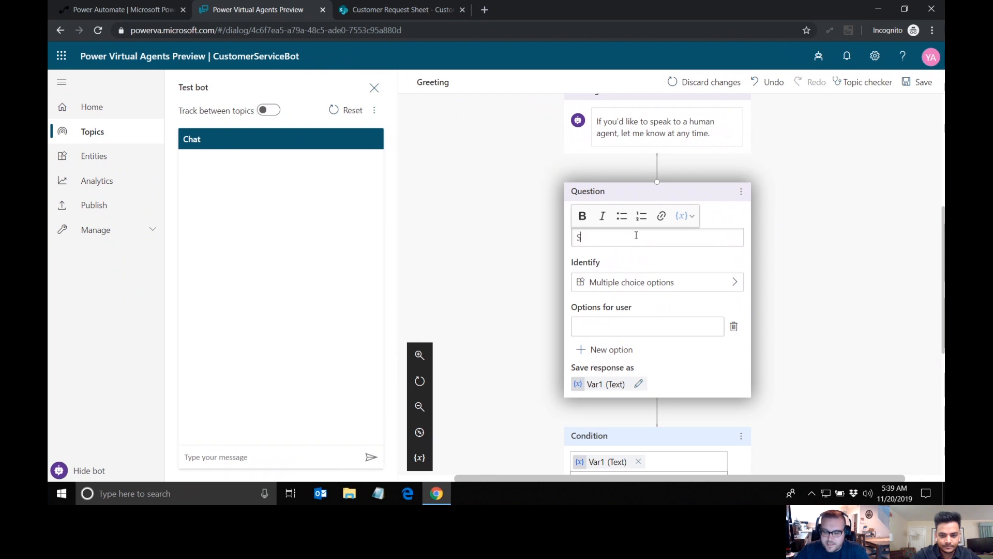
{"action": "key", "text": "BackSpace"}
{"action": "type", "text": "o wah"}
{"action": "key", "text": "BackSpace"}
{"action": "key", "text": "BackSpace"}
{"action": "type", "text": "hat do you want to do today?"}
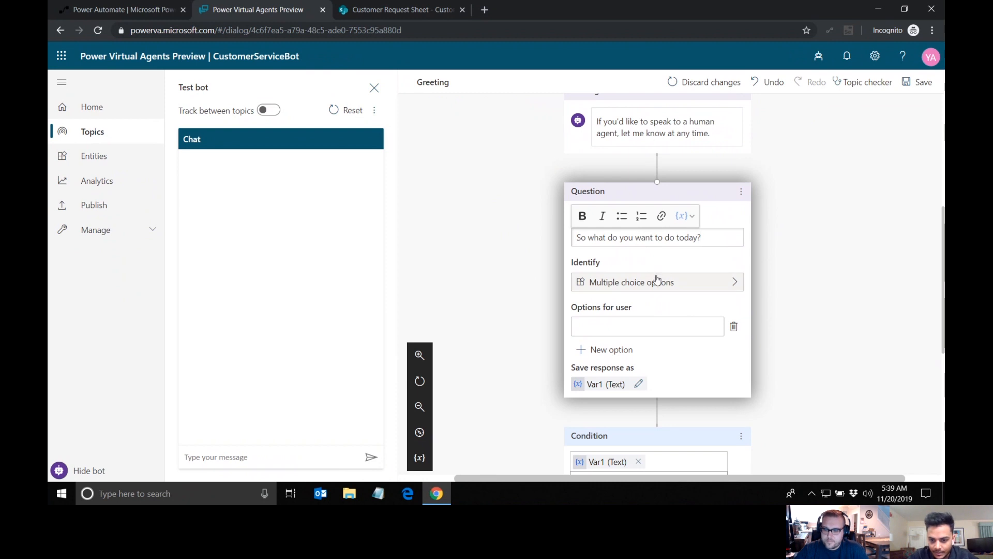
Step: Enter "Create a new request" as the question's first multiple choice option
{"action": "scroll", "coordinate": [683, 304], "scroll_direction": "down", "scroll_amount": 1}
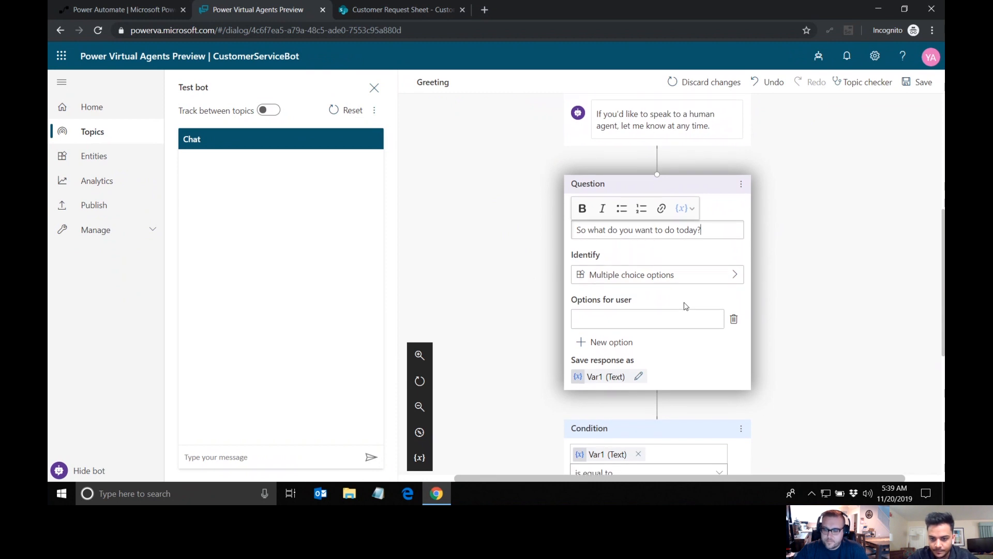
{"action": "scroll", "coordinate": [658, 263], "scroll_direction": "down", "scroll_amount": 1}
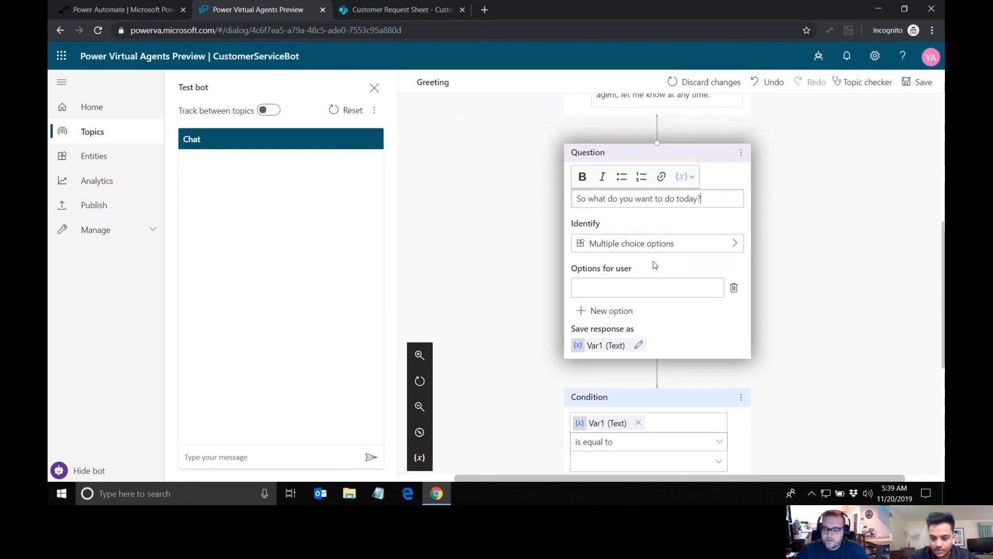
{"action": "left_click", "coordinate": [618, 284]}
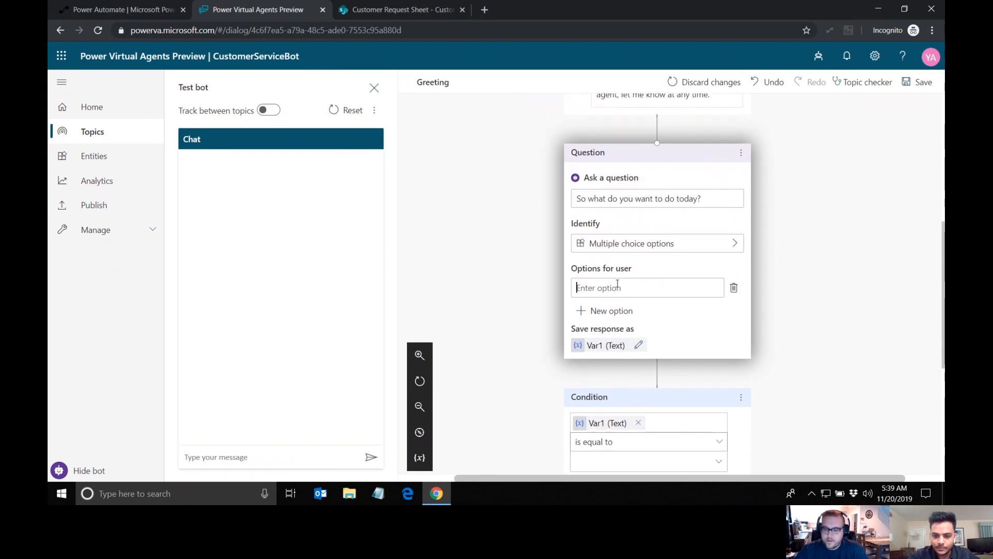
{"action": "type", "text": "Cr"}
{"action": "type", "text": "eat"}
{"action": "key", "text": "BackSpace"}
{"action": "type", "text": "ate a new request"}
Step: Add two more user options to the question: "Track a request" and "End conversation"
{"action": "left_click", "coordinate": [601, 311]}
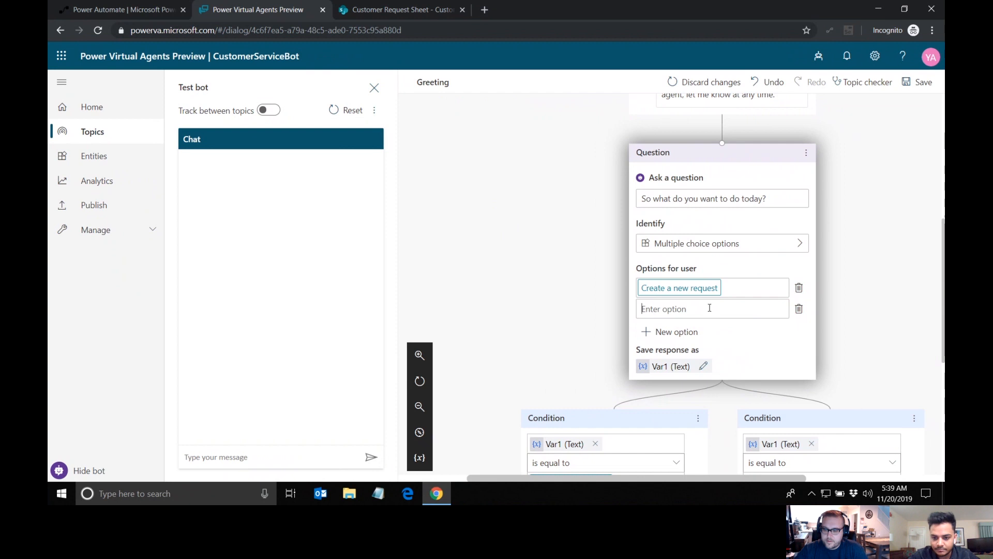
{"action": "type", "text": "Track a"}
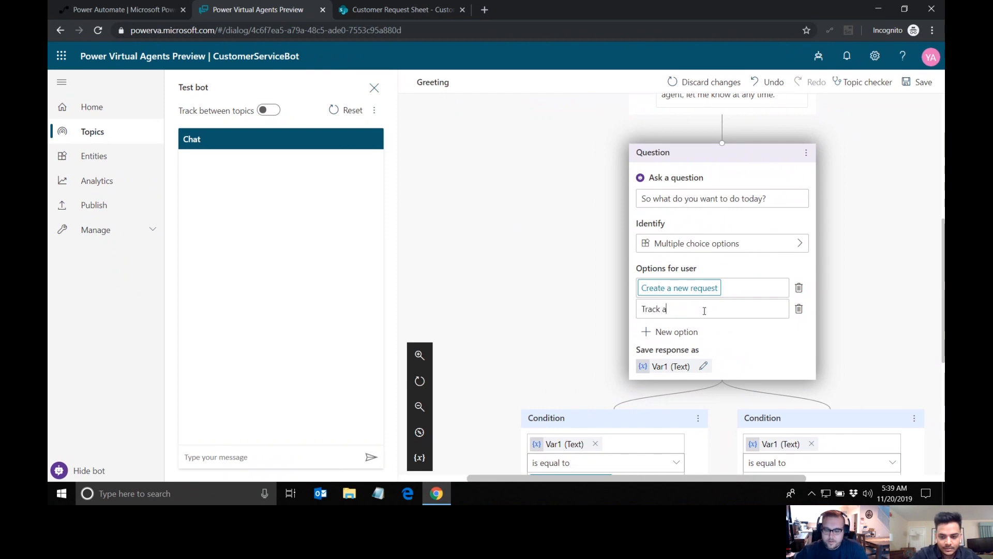
{"action": "type", "text": " request"}
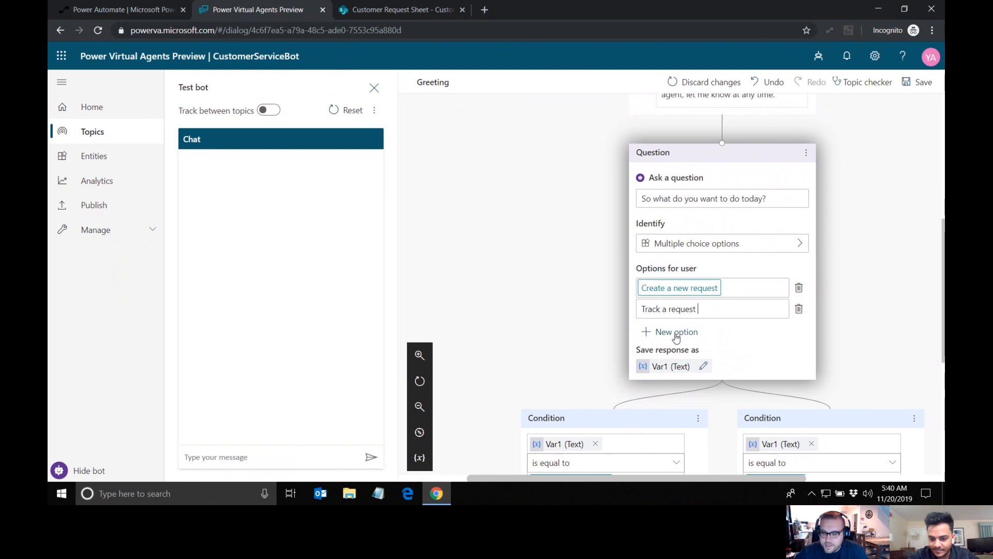
{"action": "scroll", "coordinate": [713, 343], "scroll_direction": "down", "scroll_amount": 1}
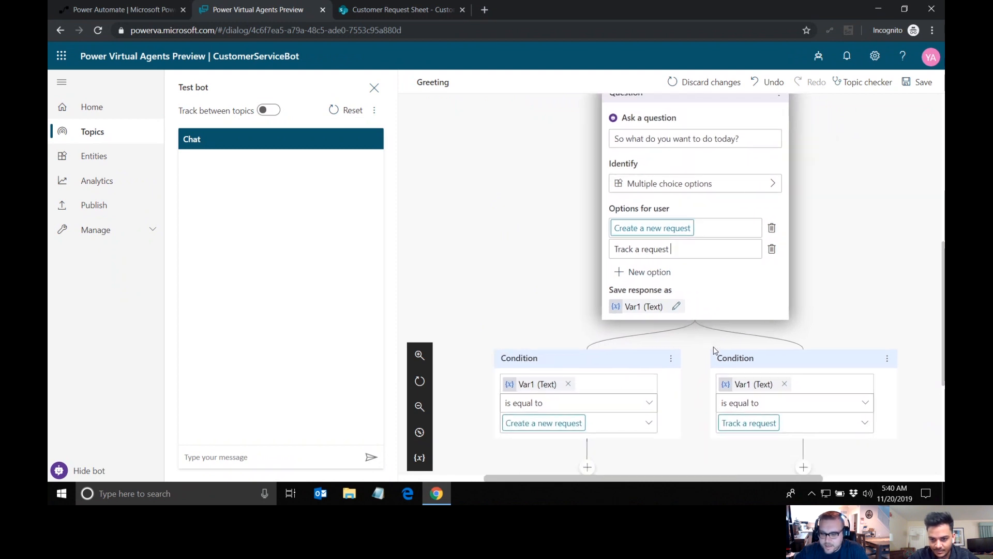
{"action": "scroll", "coordinate": [700, 288], "scroll_direction": "up", "scroll_amount": 1}
{"action": "left_click", "coordinate": [646, 292]}
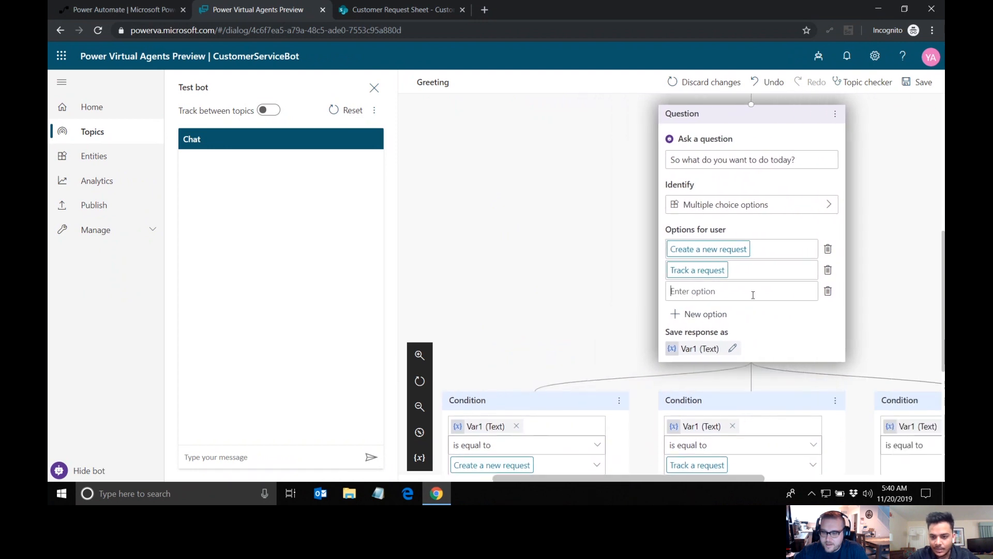
{"action": "type", "text": "End conversation"}
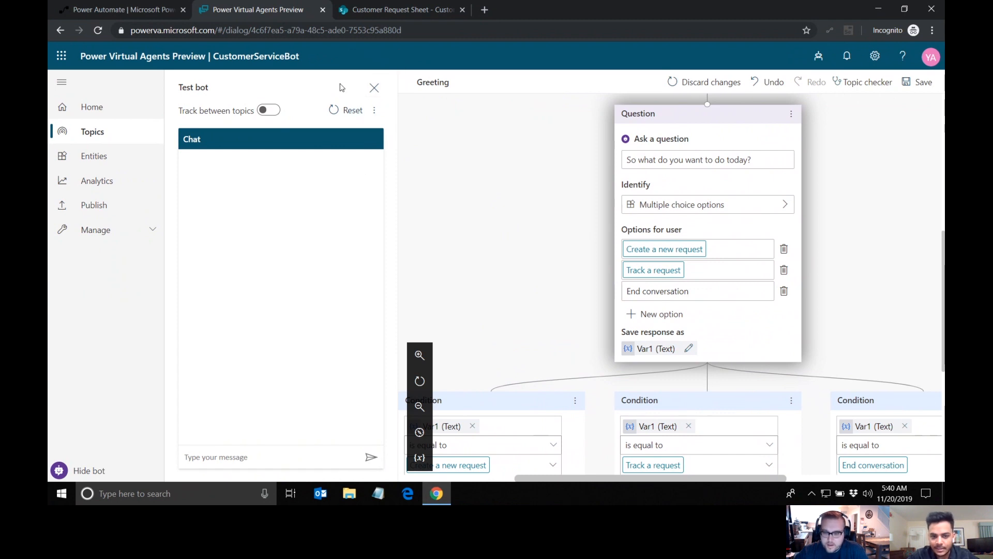
Step: Close the test bot pane and add a question node under the "Create a new request" condition
{"action": "left_click", "coordinate": [372, 89]}
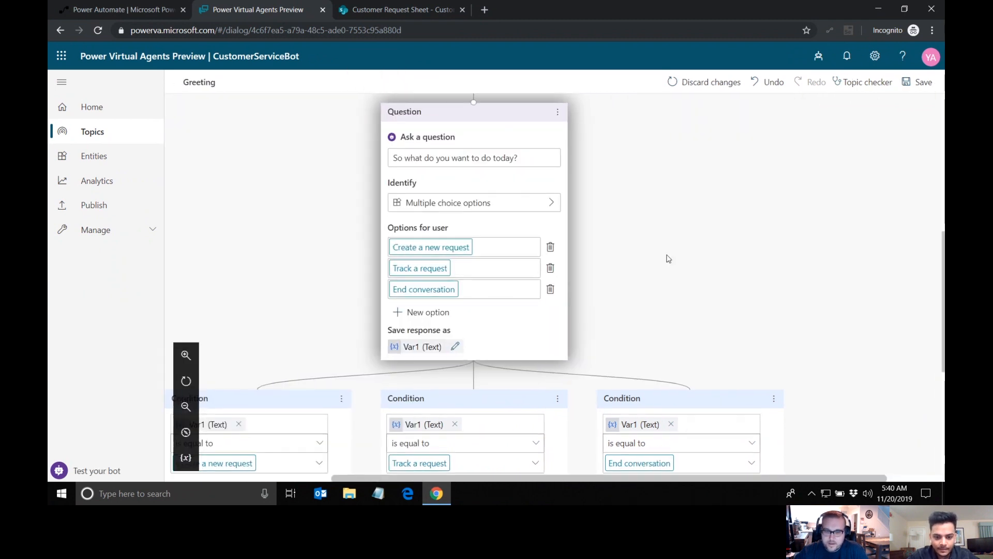
{"action": "scroll", "coordinate": [667, 259], "scroll_direction": "down", "scroll_amount": 1}
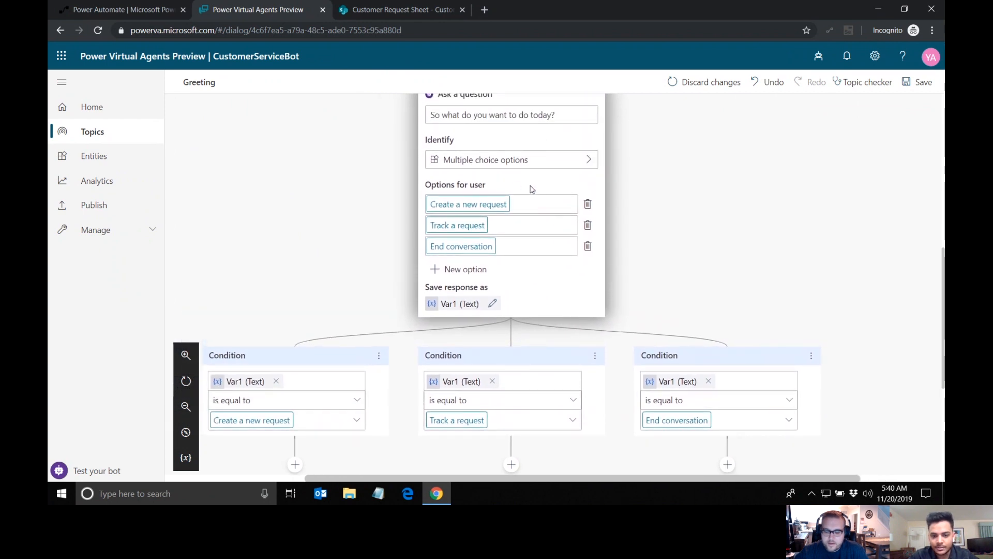
{"action": "scroll", "coordinate": [535, 194], "scroll_direction": "down", "scroll_amount": 2}
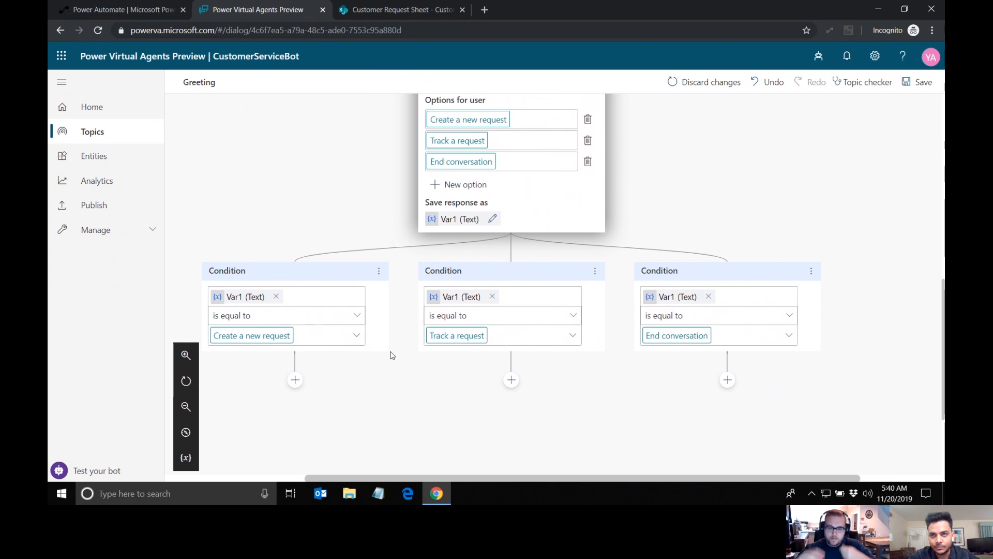
{"action": "scroll", "coordinate": [392, 355], "scroll_direction": "down", "scroll_amount": 1}
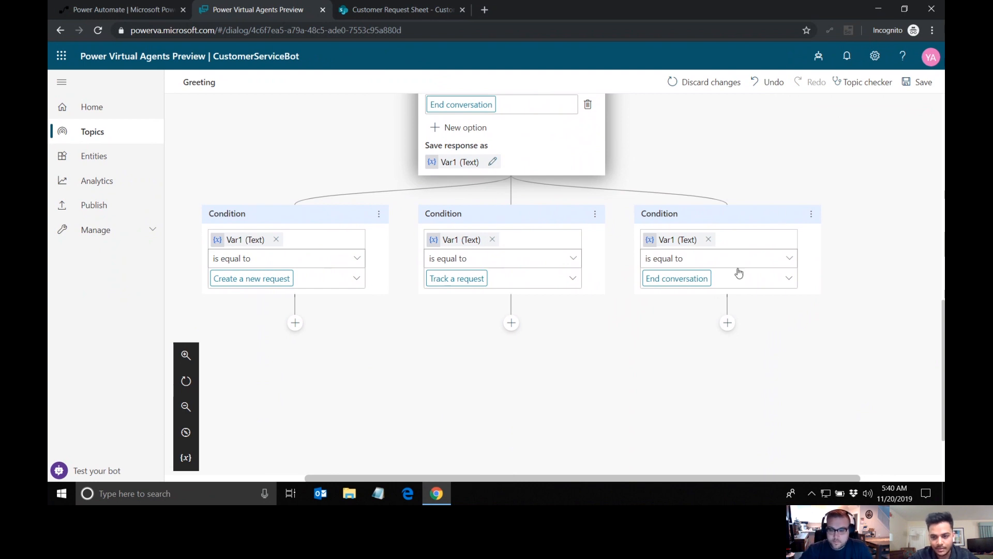
{"action": "scroll", "coordinate": [601, 342], "scroll_direction": "left", "scroll_amount": 1}
{"action": "scroll", "coordinate": [600, 342], "scroll_direction": "down", "scroll_amount": 1}
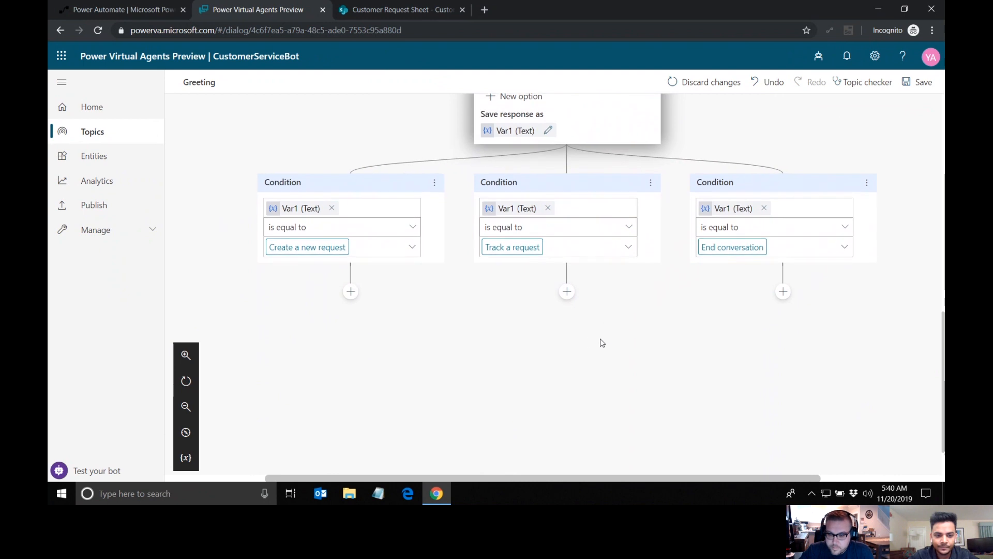
{"action": "scroll", "coordinate": [405, 337], "scroll_direction": "down", "scroll_amount": 1}
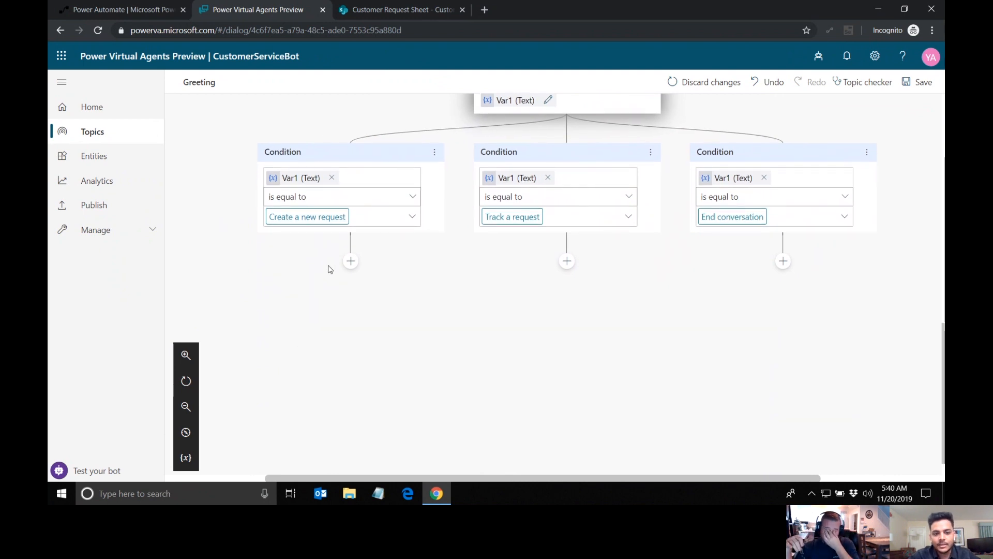
{"action": "left_click", "coordinate": [350, 262]}
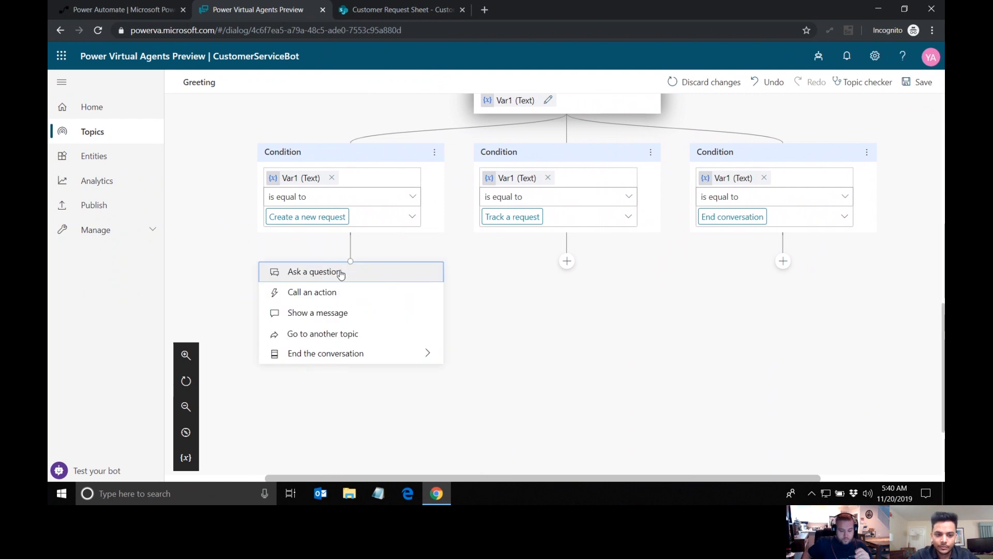
{"action": "left_click", "coordinate": [355, 279]}
Step: Word the branch's question as "Enter name" and have it identify the user's entire response
{"action": "scroll", "coordinate": [341, 310], "scroll_direction": "down", "scroll_amount": 2}
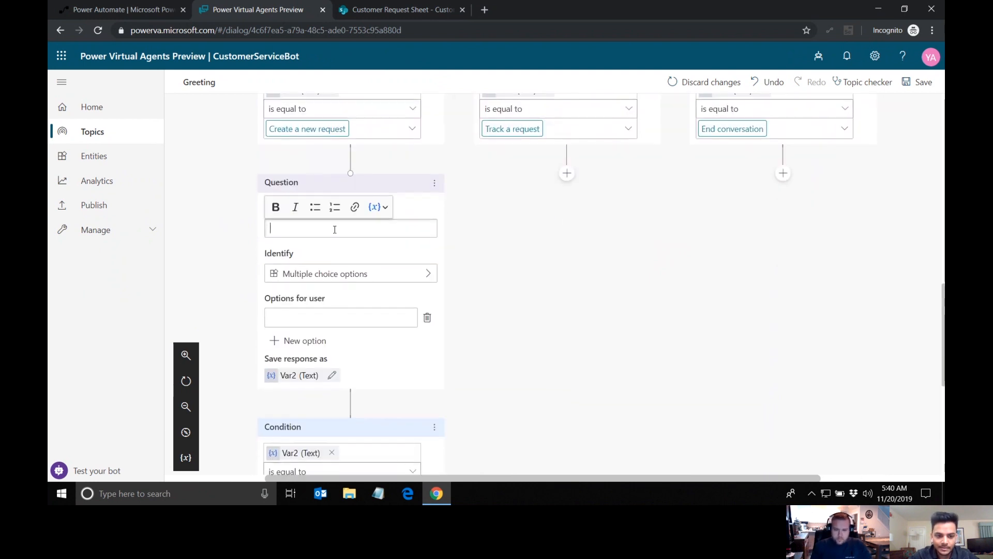
{"action": "type", "text": "Enter name"}
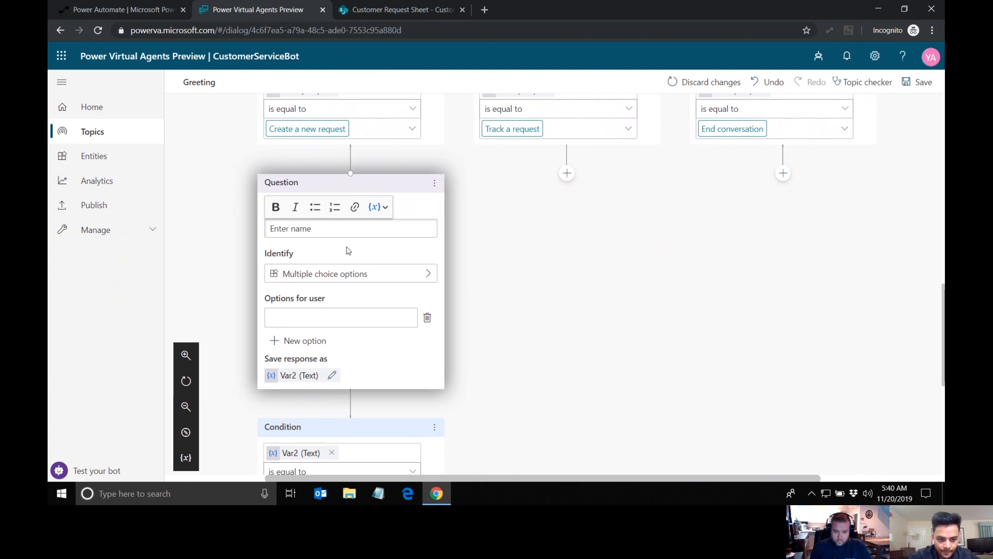
{"action": "left_click", "coordinate": [348, 273]}
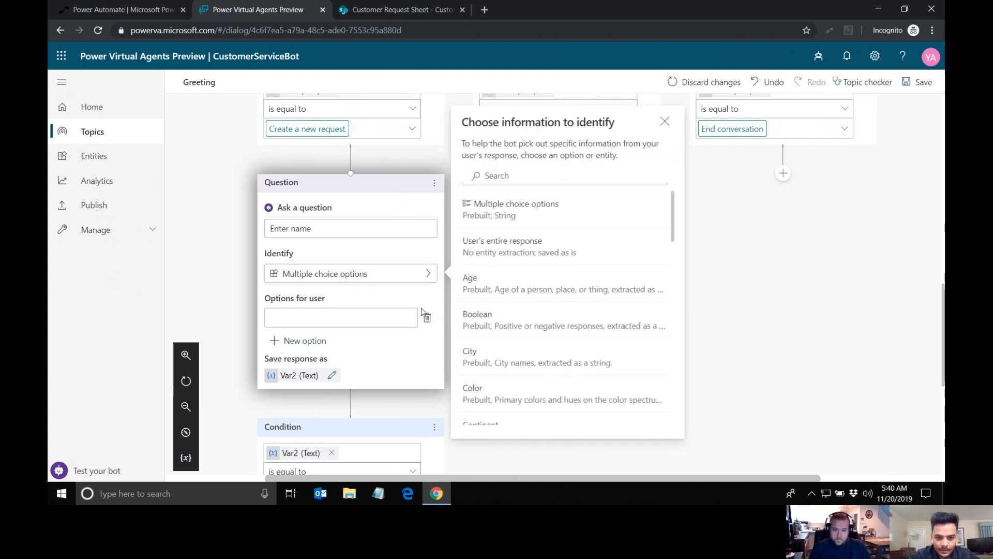
{"action": "left_click", "coordinate": [506, 249]}
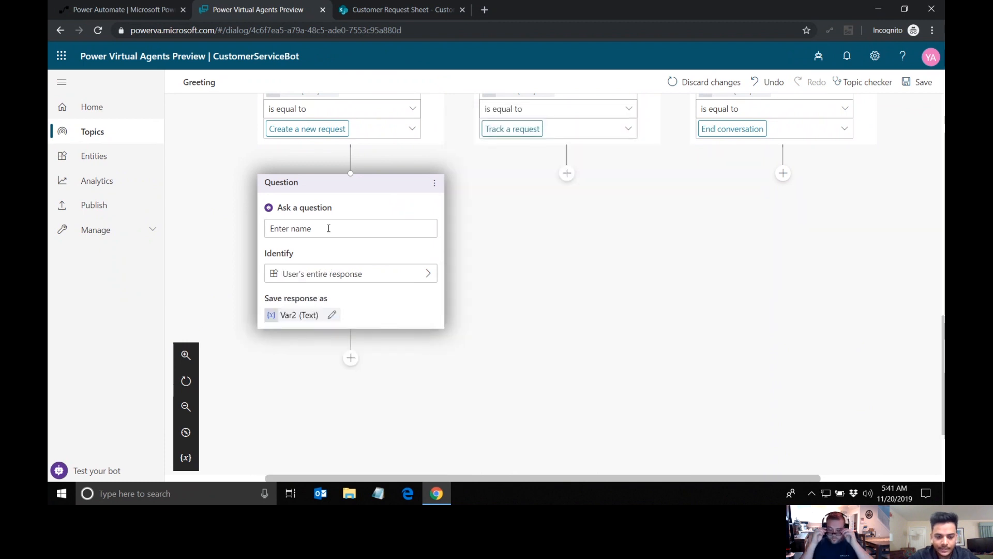
Step: Add a question worded "Enter email address" after the name question and have it identify an Email entity
{"action": "scroll", "coordinate": [404, 374], "scroll_direction": "down", "scroll_amount": 1}
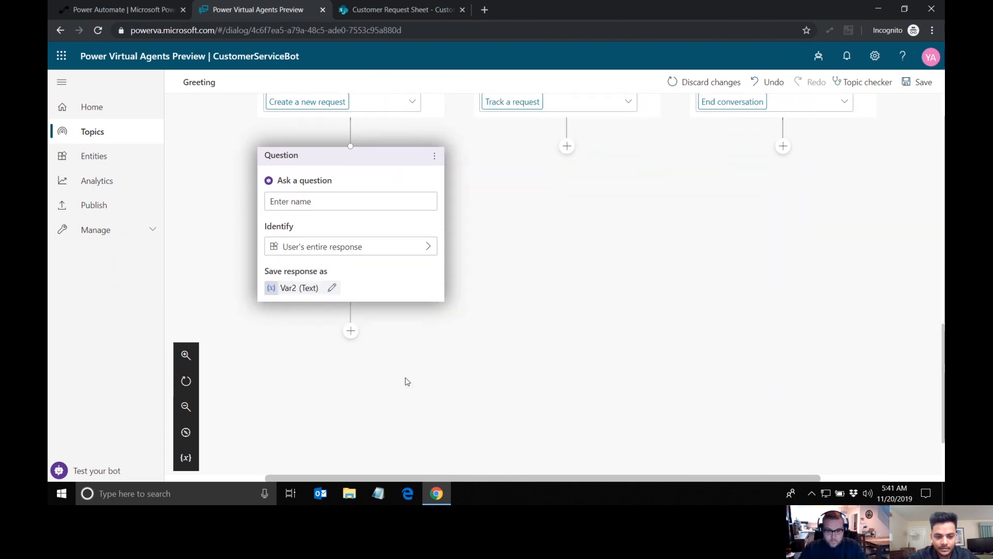
{"action": "left_click", "coordinate": [350, 331]}
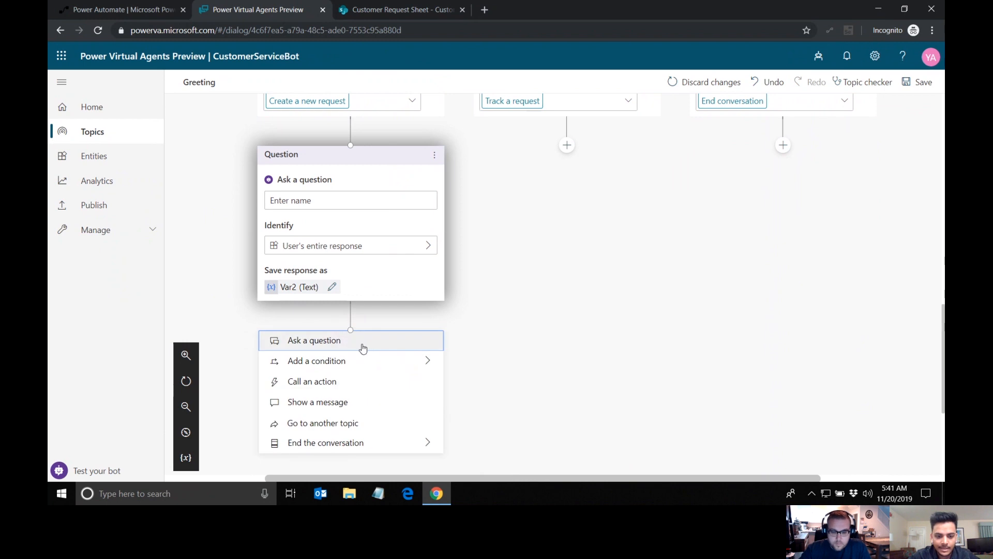
{"action": "left_click", "coordinate": [363, 349]}
{"action": "scroll", "coordinate": [414, 374], "scroll_direction": "down", "scroll_amount": 3}
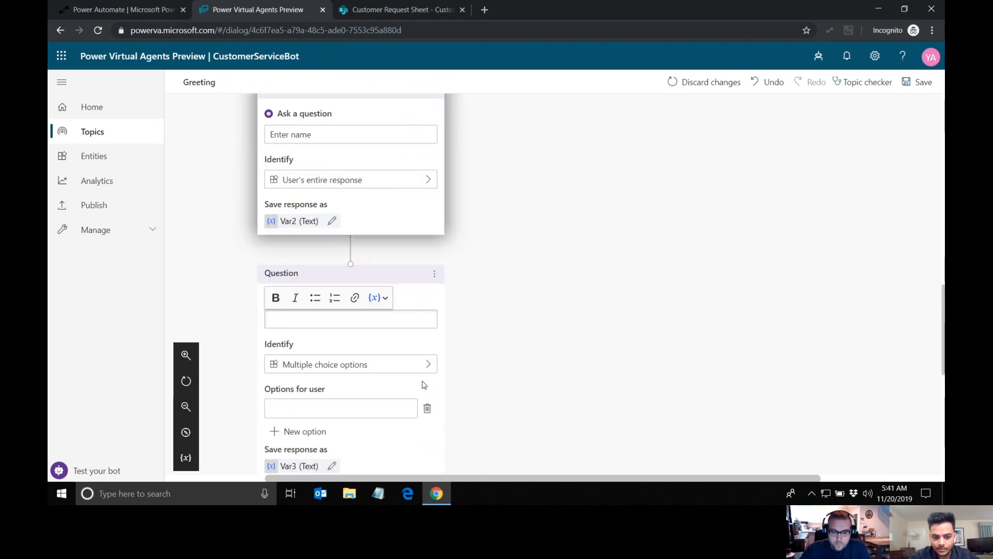
{"action": "type", "text": "Enter email address"}
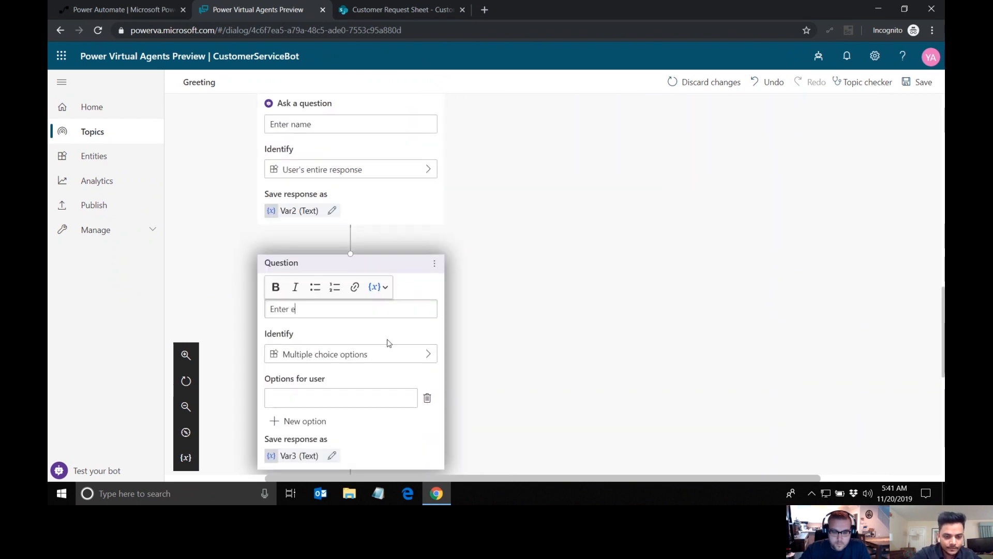
{"action": "scroll", "coordinate": [389, 343], "scroll_direction": "down", "scroll_amount": 1}
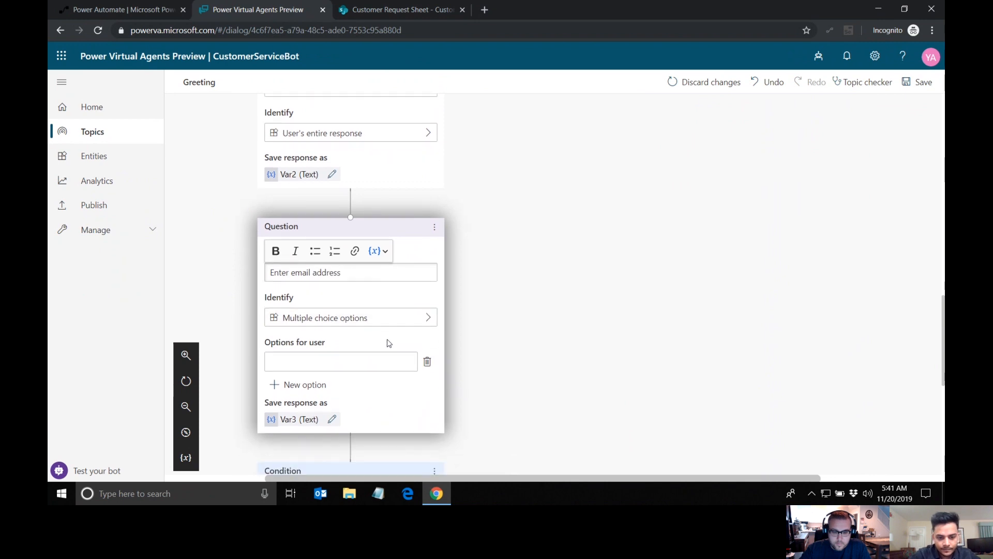
{"action": "left_click", "coordinate": [355, 318]}
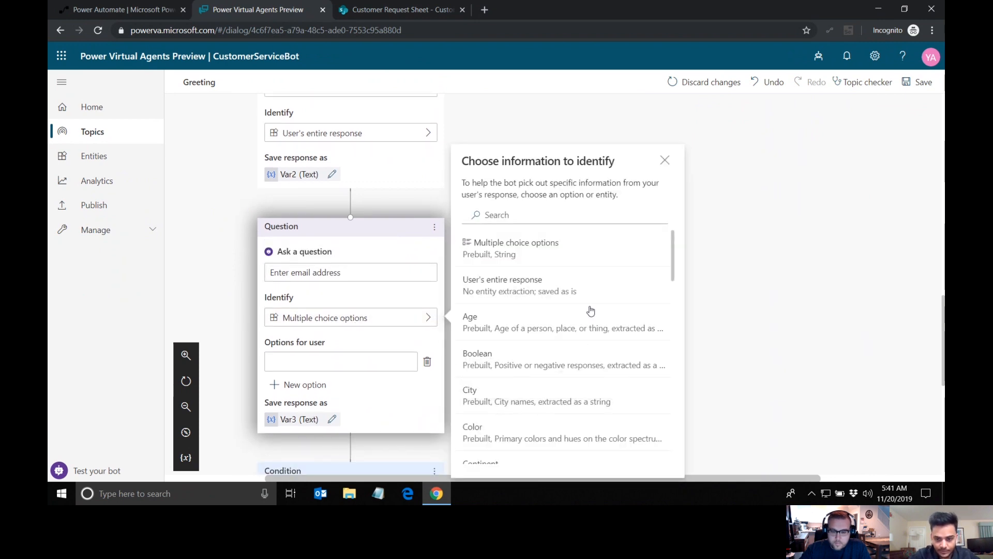
{"action": "scroll", "coordinate": [590, 310], "scroll_direction": "down", "scroll_amount": 4}
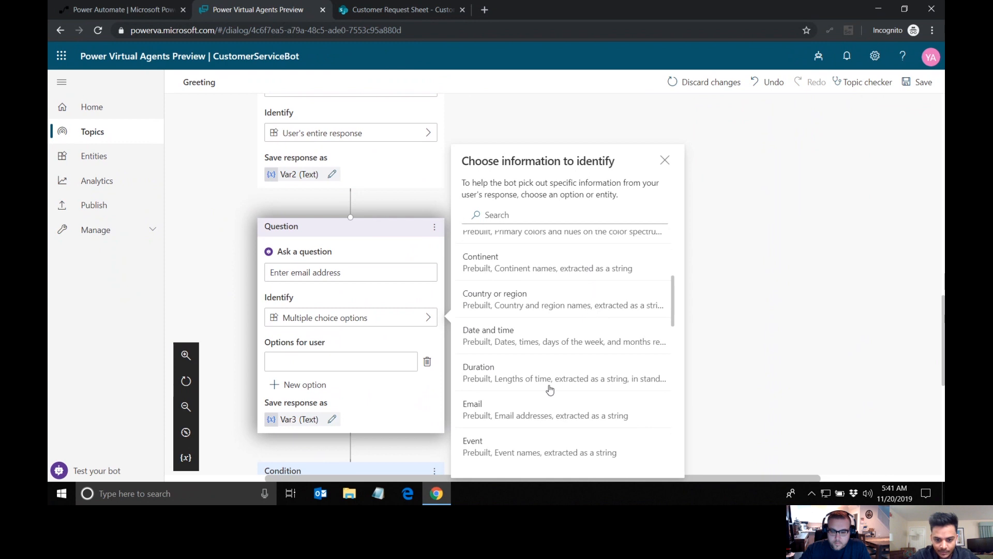
{"action": "left_click", "coordinate": [490, 410]}
Step: Add a question worded "Enter concern" after the email question and have it identify the user's entire response
{"action": "scroll", "coordinate": [427, 355], "scroll_direction": "down", "scroll_amount": 1}
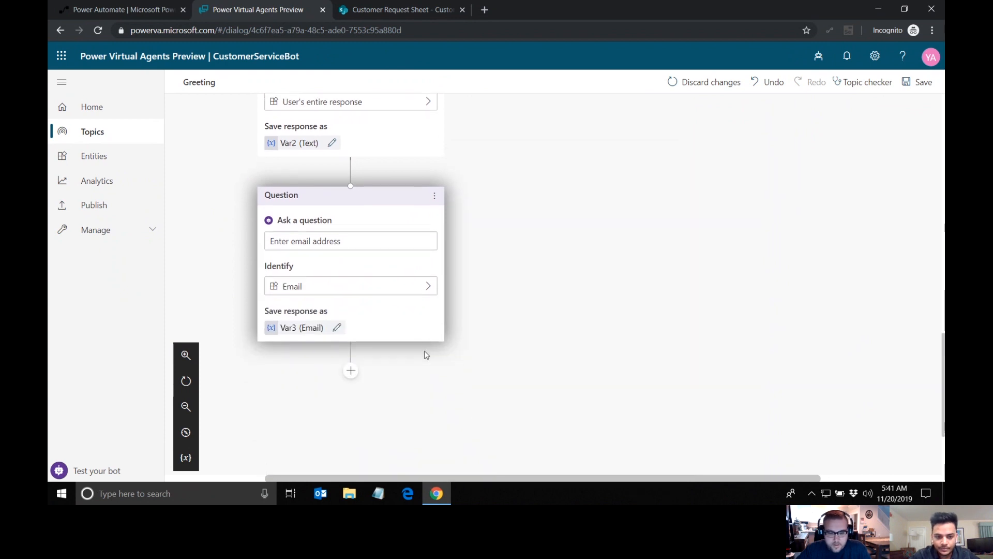
{"action": "left_click", "coordinate": [350, 357]}
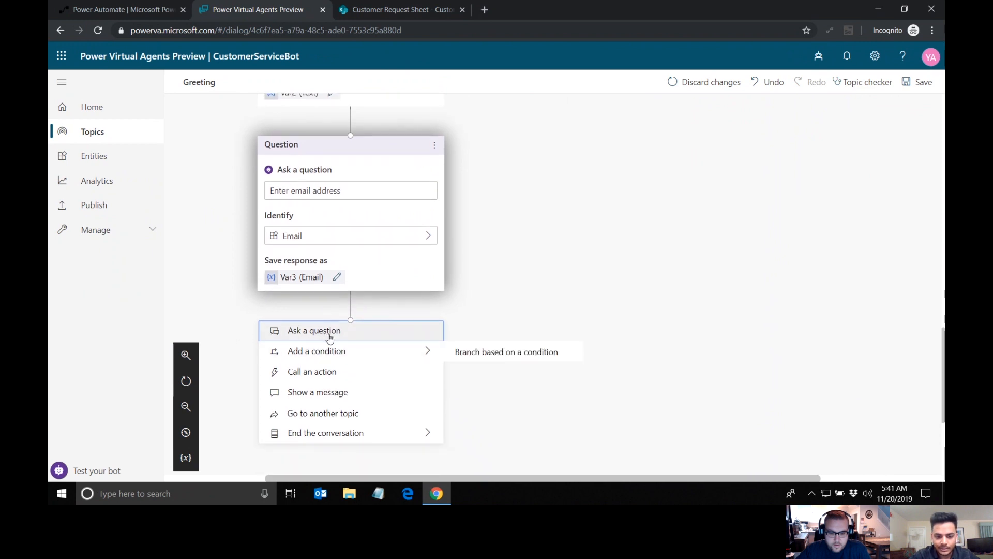
{"action": "left_click", "coordinate": [327, 335]}
{"action": "type", "text": "Enter concern"}
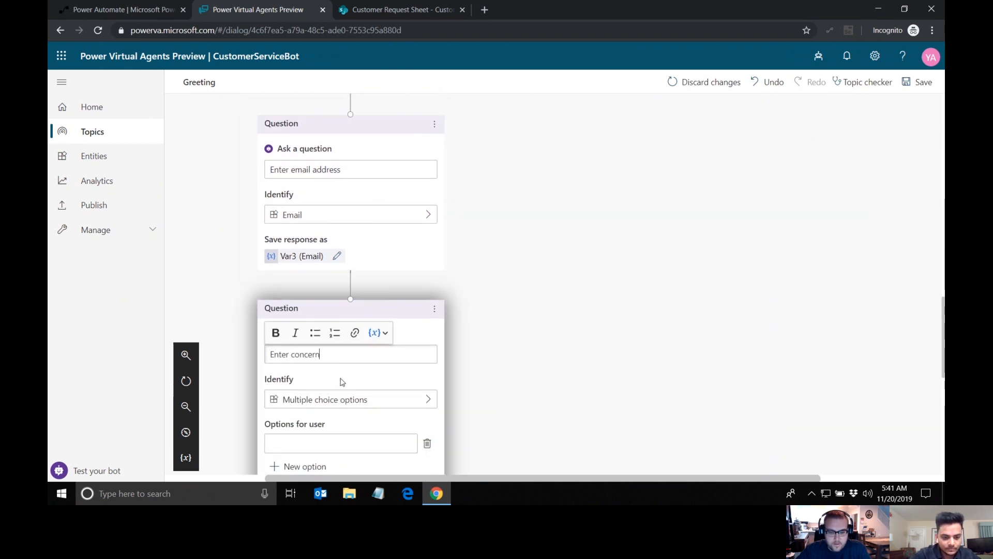
{"action": "scroll", "coordinate": [342, 382], "scroll_direction": "down", "scroll_amount": 2}
{"action": "left_click", "coordinate": [364, 328]}
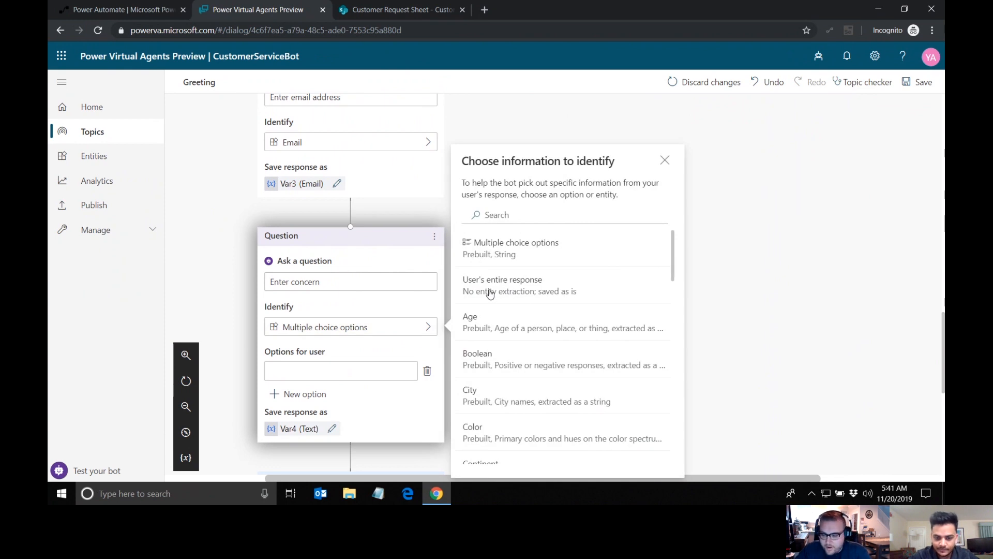
{"action": "left_click", "coordinate": [491, 294]}
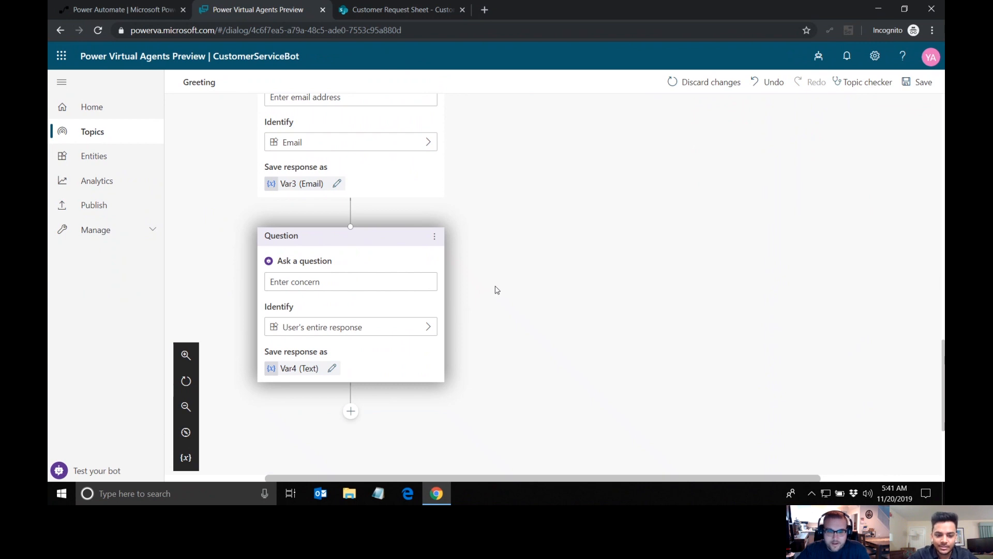
Step: Add a question node under the "Track a request" condition
{"action": "scroll", "coordinate": [497, 289], "scroll_direction": "down", "scroll_amount": 1}
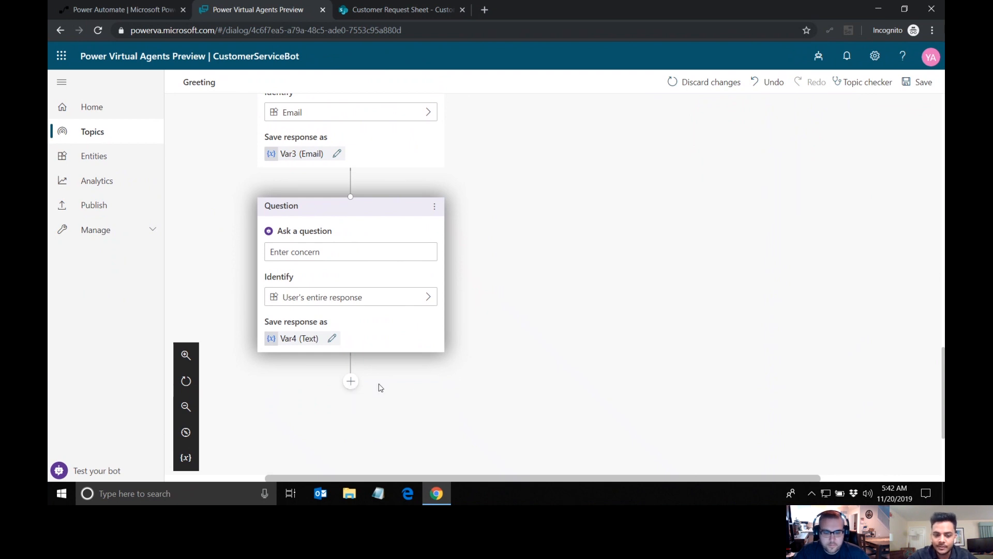
{"action": "scroll", "coordinate": [426, 383], "scroll_direction": "down", "scroll_amount": 1}
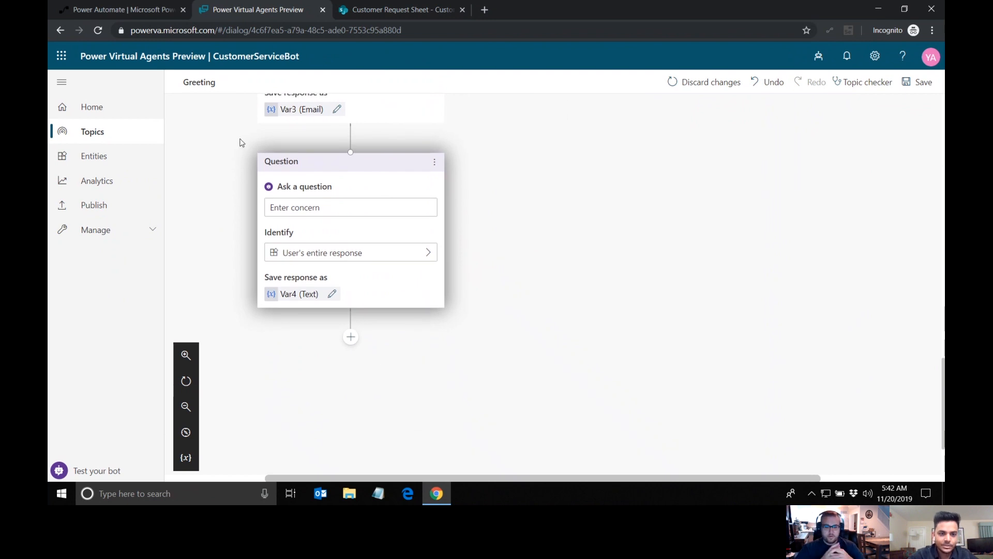
{"action": "scroll", "coordinate": [484, 232], "scroll_direction": "up", "scroll_amount": 9}
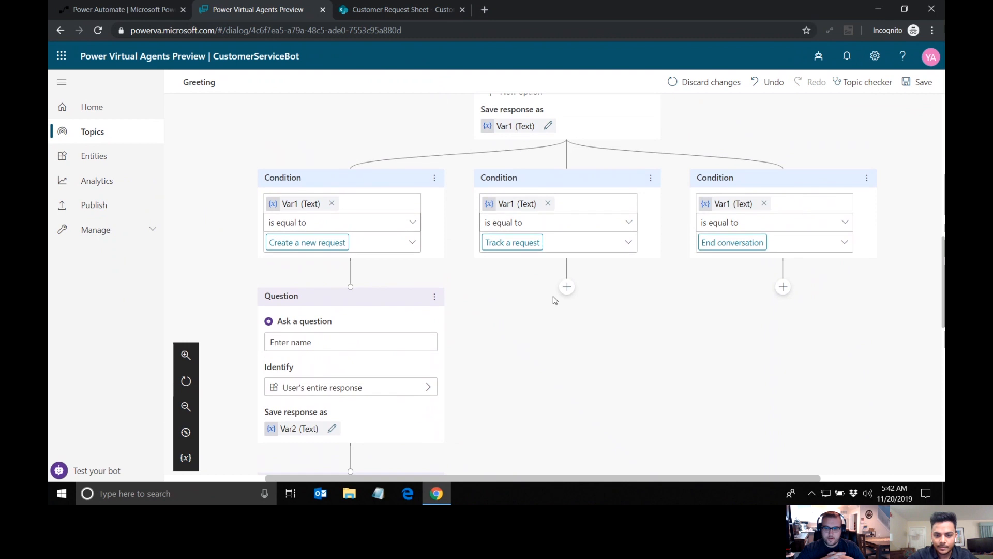
{"action": "scroll", "coordinate": [584, 341], "scroll_direction": "down", "scroll_amount": 1}
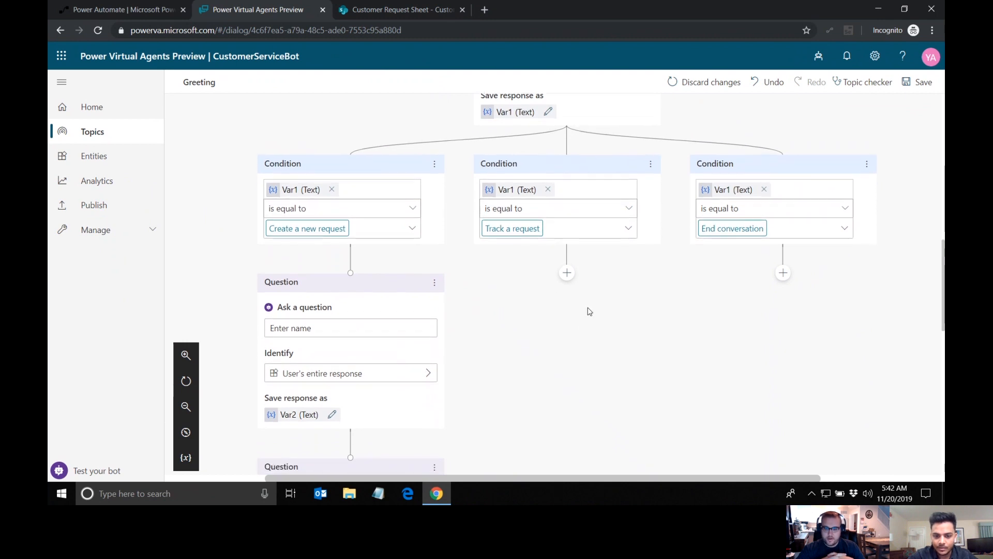
{"action": "scroll", "coordinate": [588, 310], "scroll_direction": "down", "scroll_amount": 1}
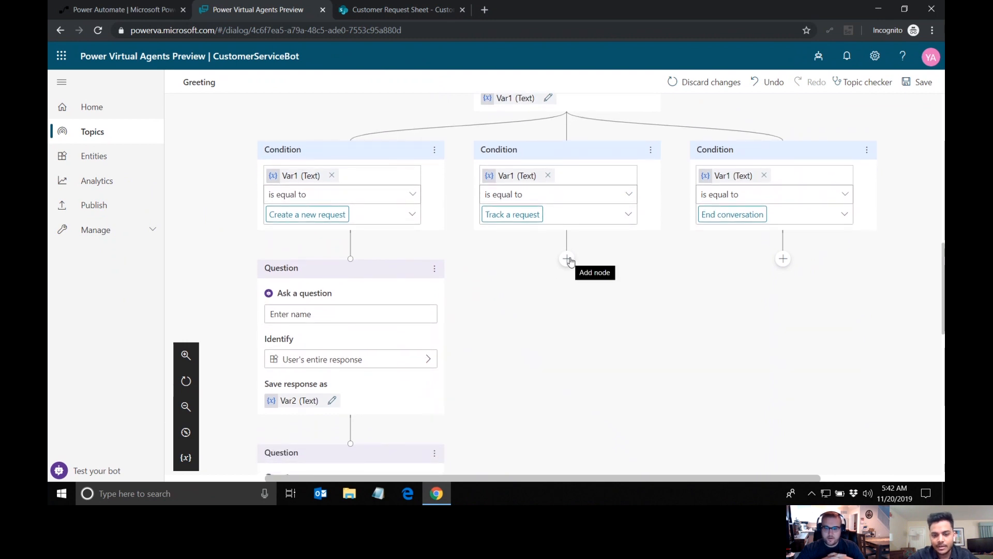
{"action": "left_click", "coordinate": [568, 260]}
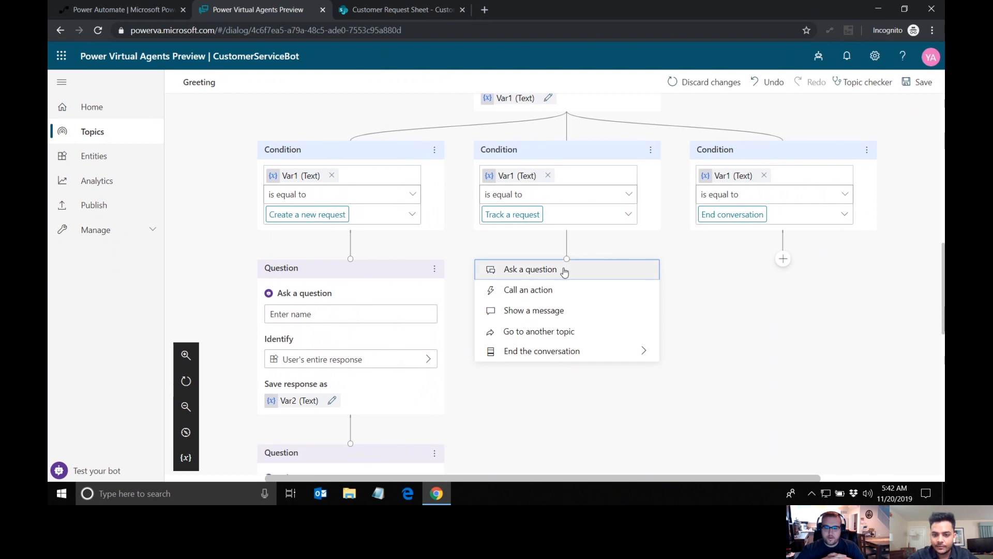
{"action": "left_click", "coordinate": [565, 270]}
Step: Word the tracking branch's question as "Enter the request ID" and have it identify the user's entire response
{"action": "scroll", "coordinate": [543, 307], "scroll_direction": "down", "scroll_amount": 3}
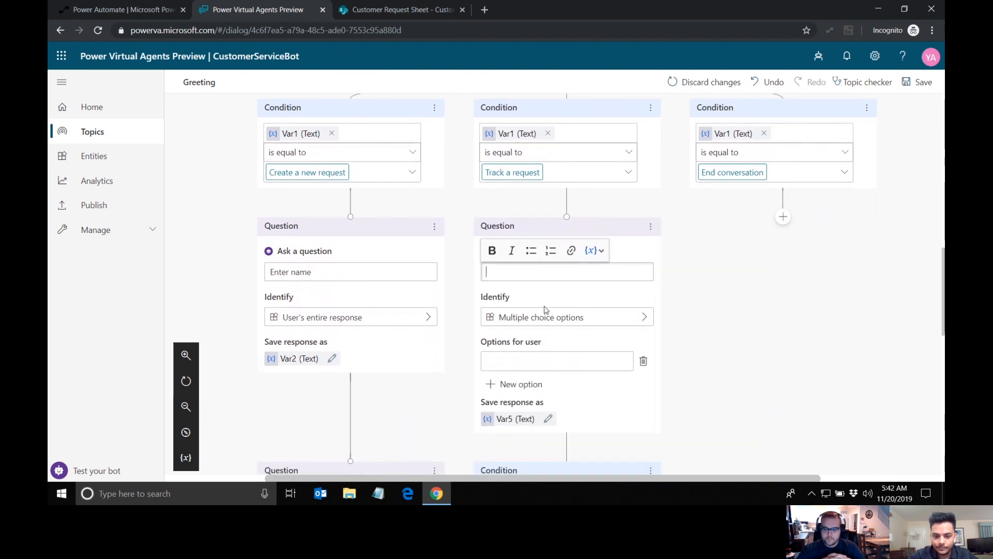
{"action": "type", "text": "Enter the request ID"}
{"action": "scroll", "coordinate": [538, 302], "scroll_direction": "down", "scroll_amount": 1}
{"action": "left_click", "coordinate": [532, 292]}
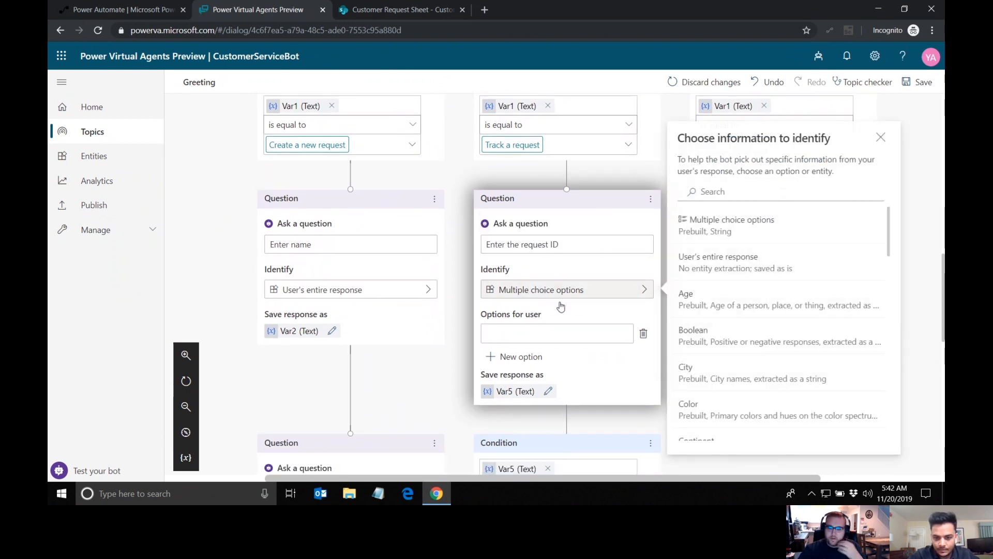
{"action": "left_click", "coordinate": [728, 267]}
{"action": "scroll", "coordinate": [692, 335], "scroll_direction": "down", "scroll_amount": 2}
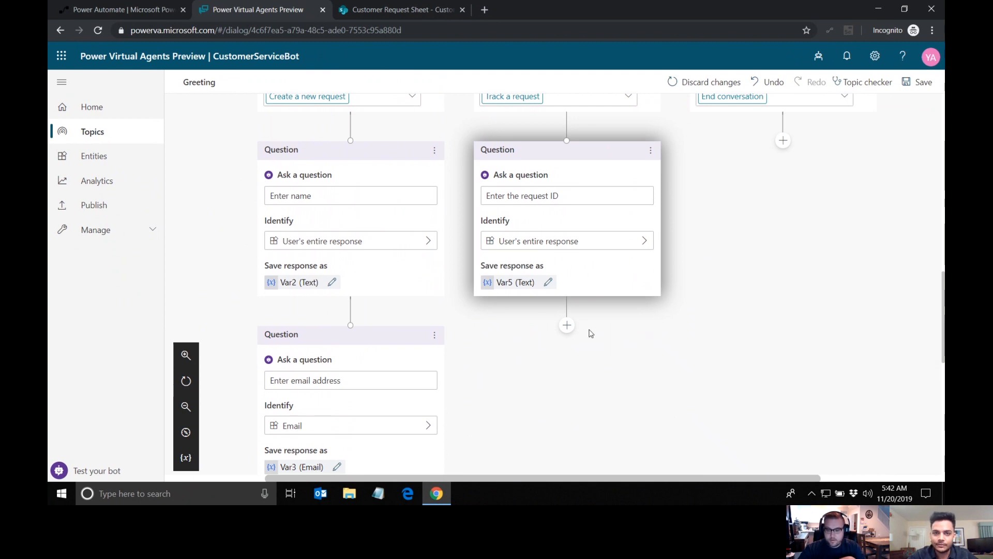
{"action": "scroll", "coordinate": [686, 237], "scroll_direction": "up", "scroll_amount": 3}
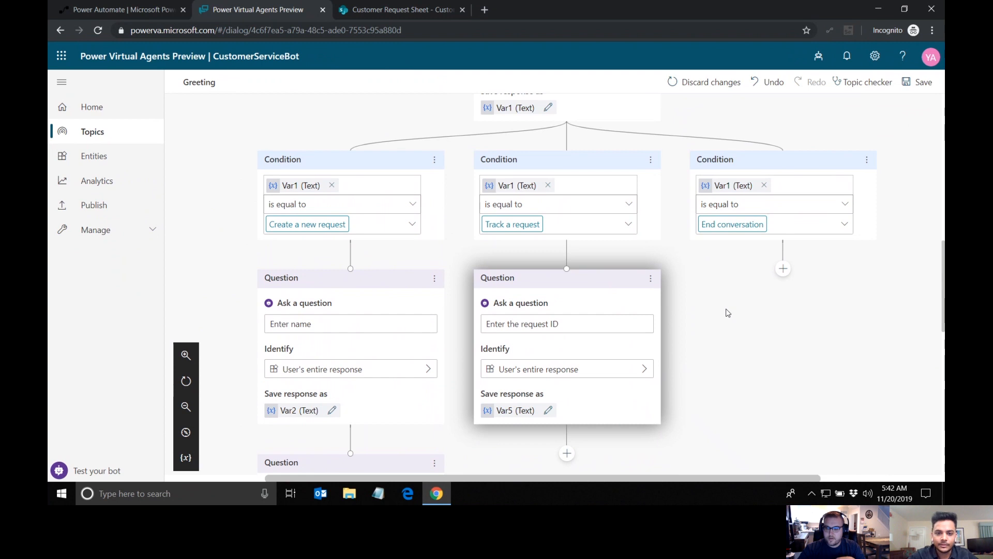
{"action": "scroll", "coordinate": [573, 290], "scroll_direction": "down", "scroll_amount": 2}
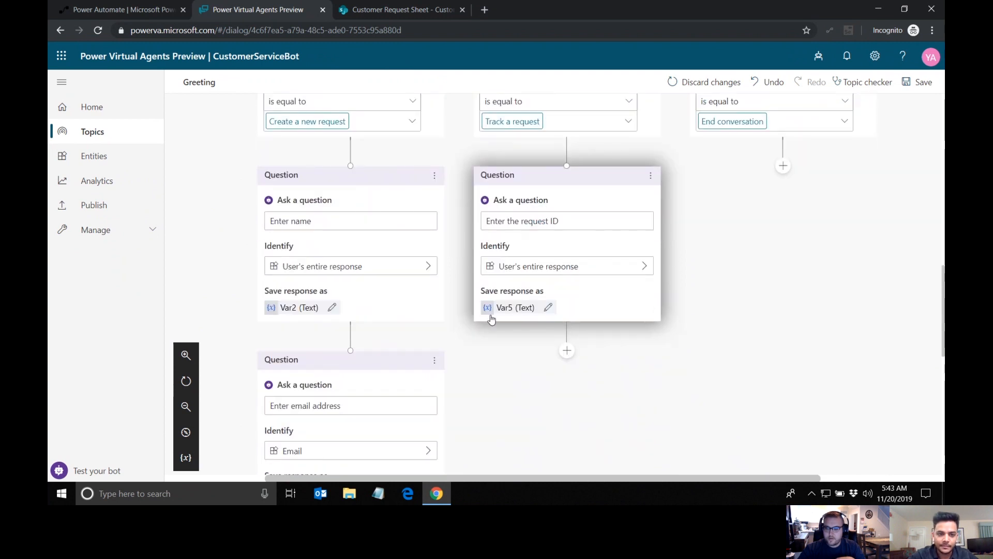
{"action": "scroll", "coordinate": [404, 300], "scroll_direction": "down", "scroll_amount": 8}
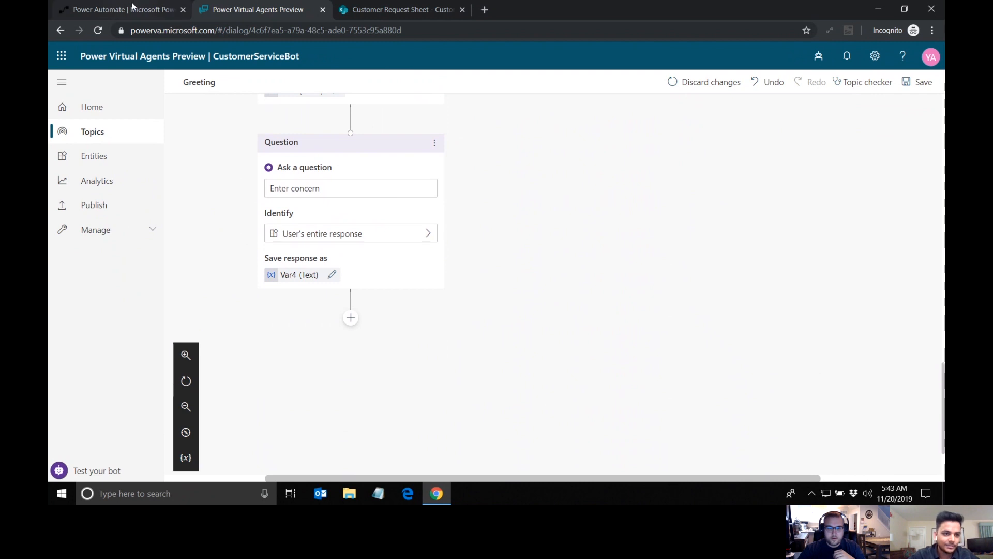
Step: Switch to Power Automate and check which environment is selected for the account
{"action": "left_click", "coordinate": [129, 9]}
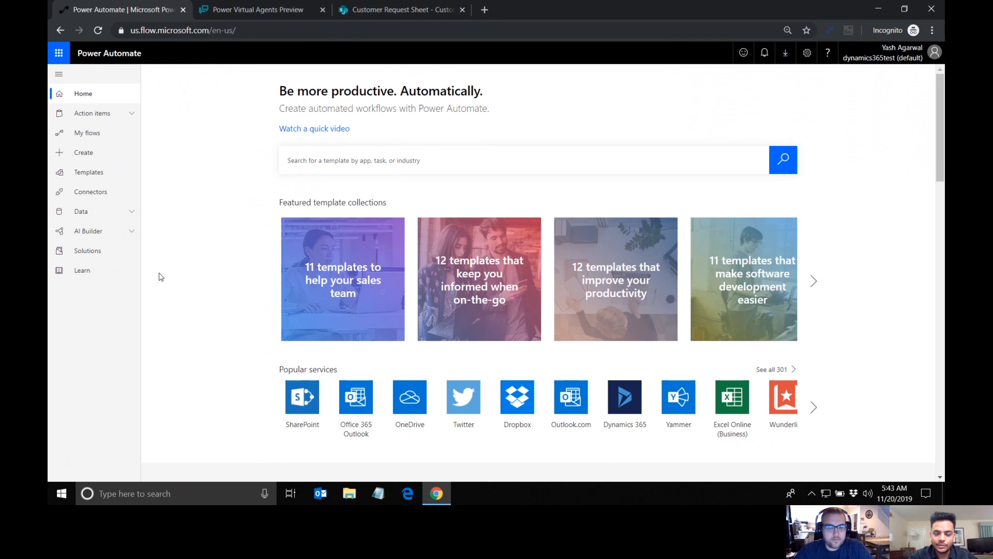
{"action": "left_click", "coordinate": [903, 60]}
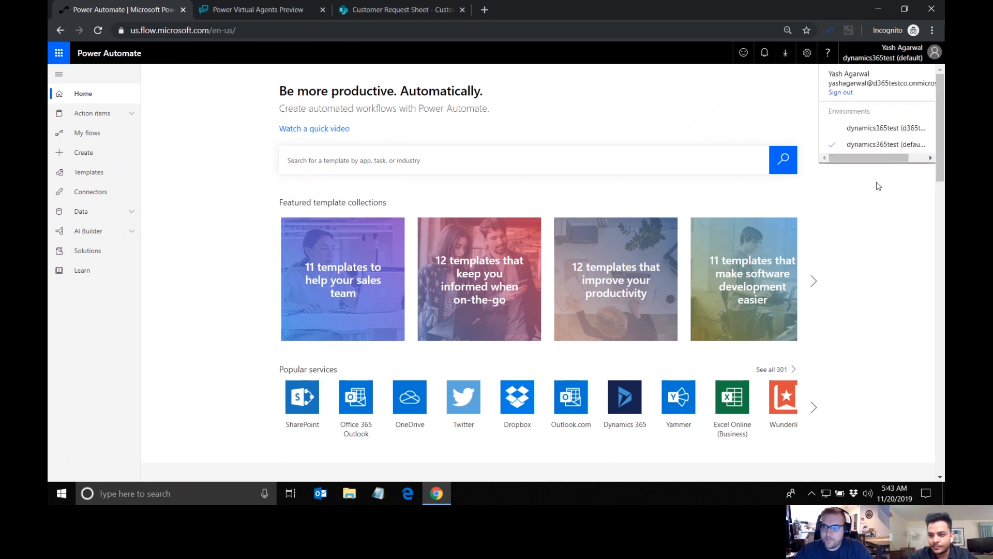
{"action": "scroll", "coordinate": [875, 148], "scroll_direction": "right", "scroll_amount": 1}
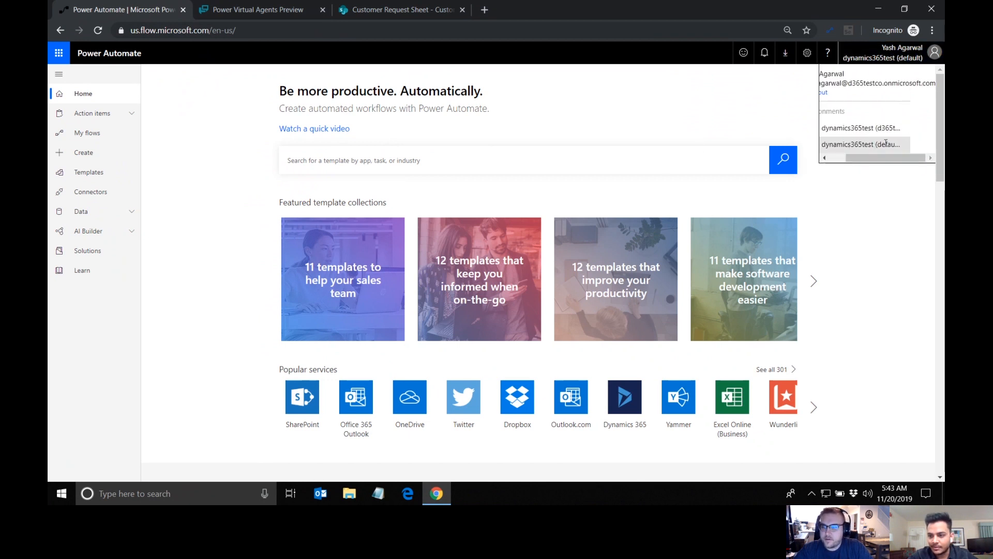
{"action": "left_click", "coordinate": [884, 230]}
Step: Switch back to Power Virtual Agents and check which environment holds the customer service bot
{"action": "left_click", "coordinate": [278, 9]}
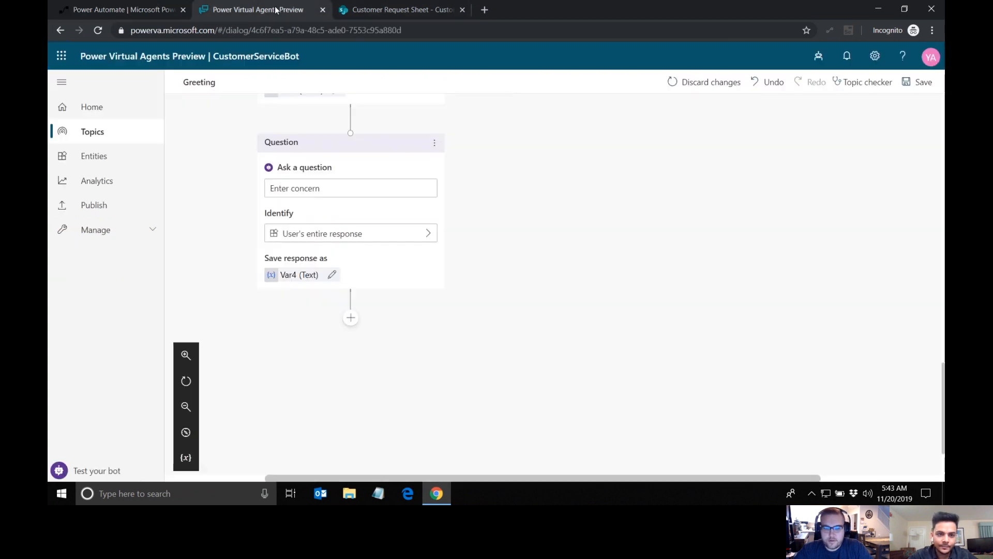
{"action": "left_click", "coordinate": [819, 56]}
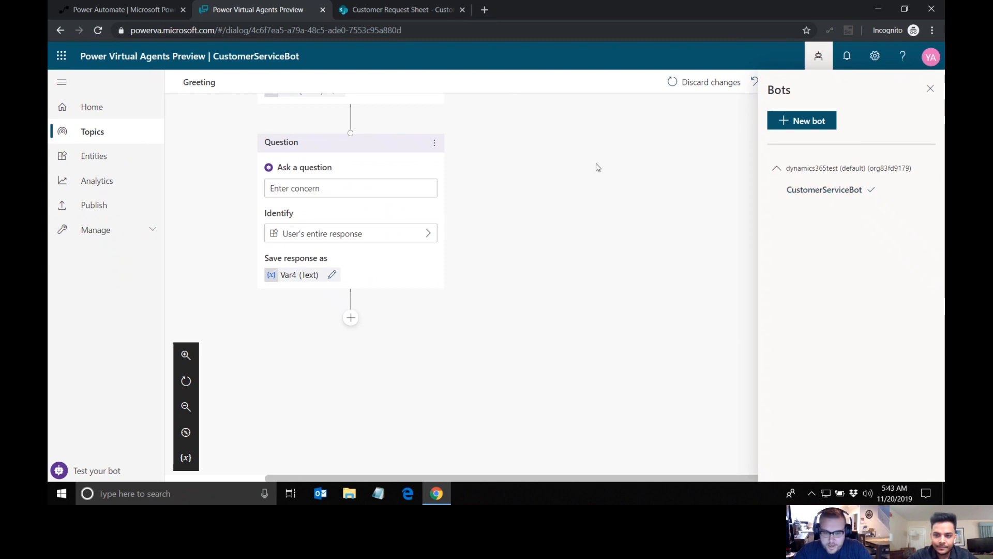
{"action": "left_click", "coordinate": [818, 56]}
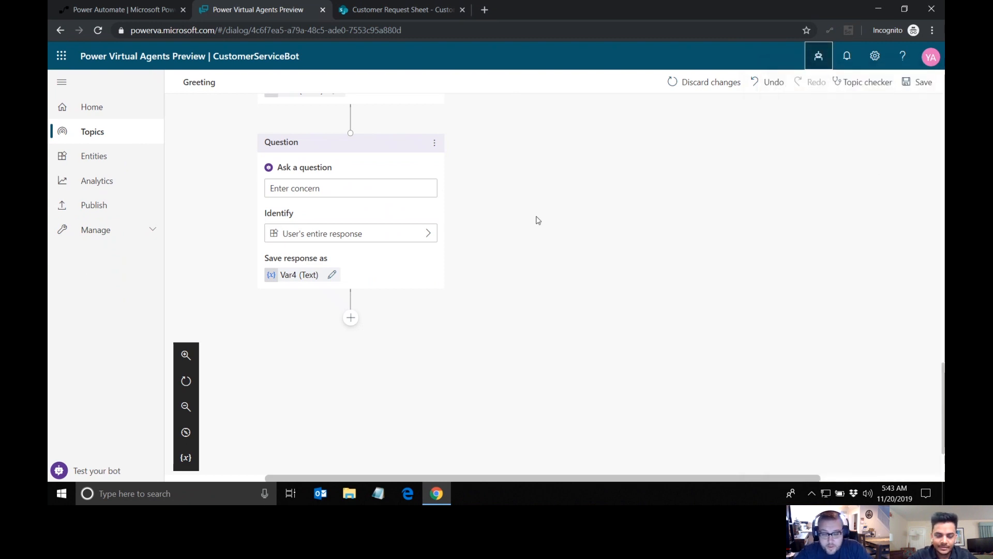
Step: Switch to Power Automate and start a new solution from the Solutions page
{"action": "left_click", "coordinate": [133, 11]}
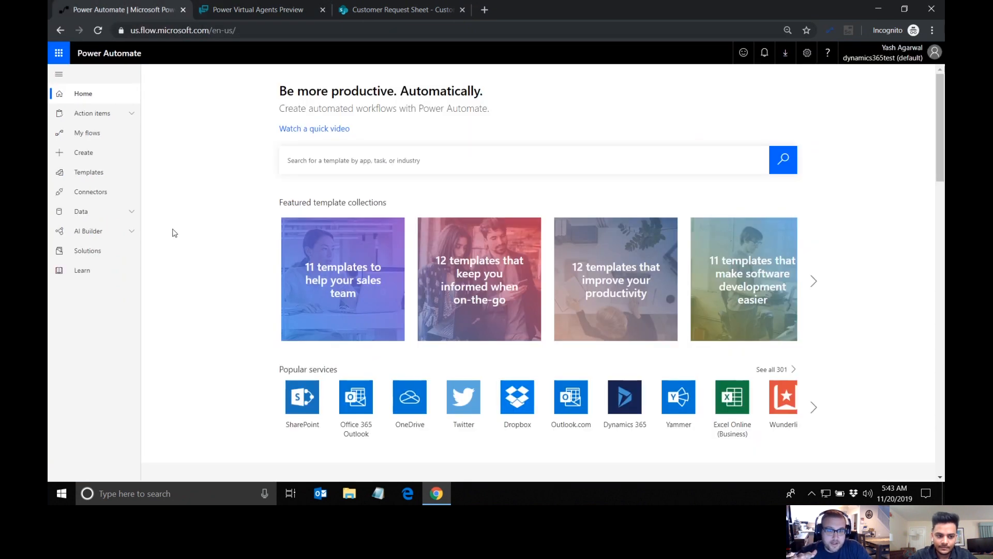
{"action": "left_click", "coordinate": [131, 252]}
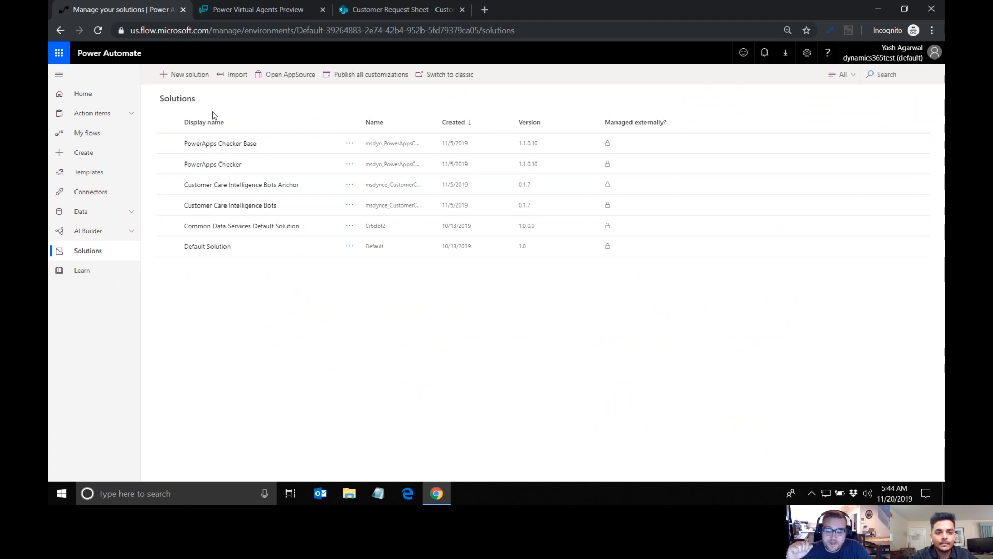
{"action": "left_click", "coordinate": [179, 76]}
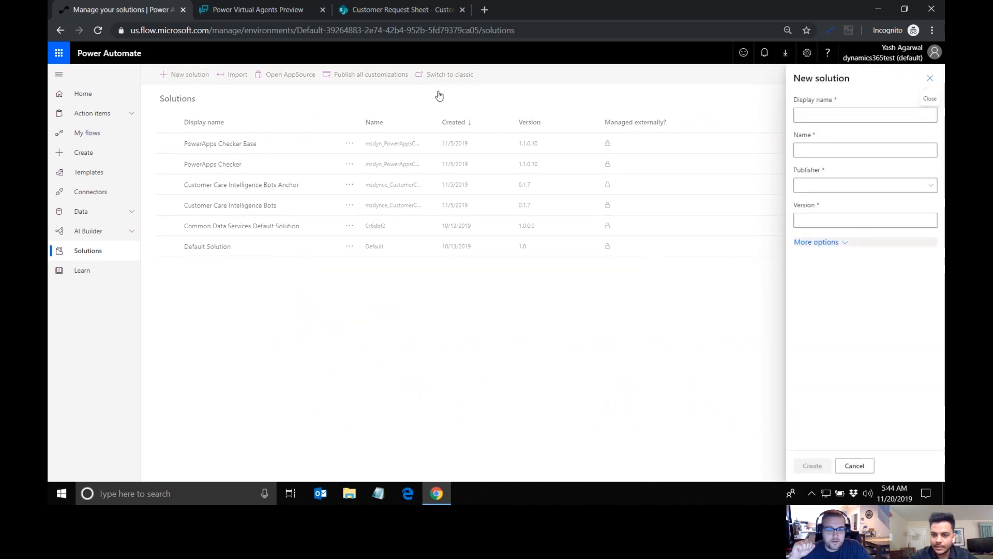
Step: Create the solution with display name "Flow Solution", publisher CDS Default Publisher and version 1.0.0.0
{"action": "left_click", "coordinate": [833, 118]}
{"action": "type", "text": "Flow Solution"}
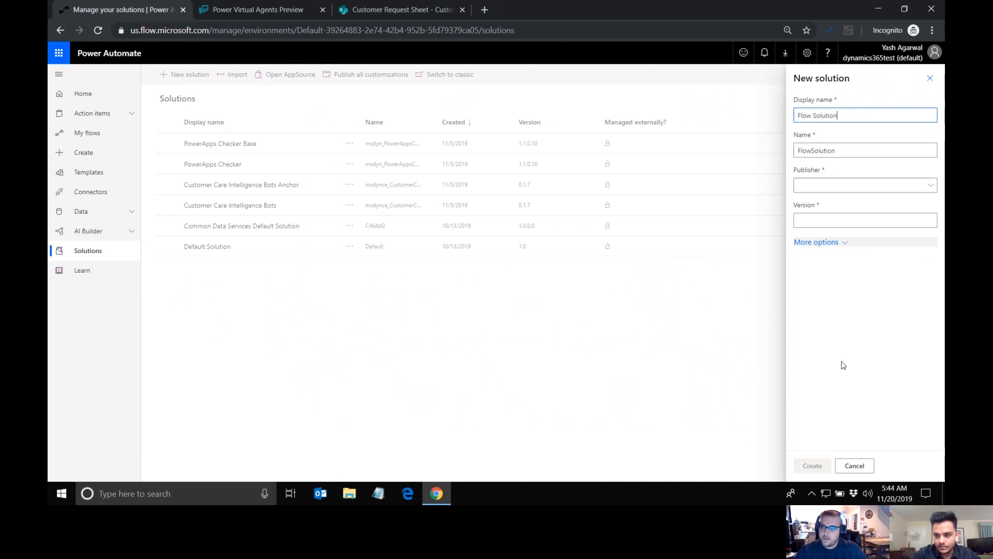
{"action": "left_click", "coordinate": [859, 185]}
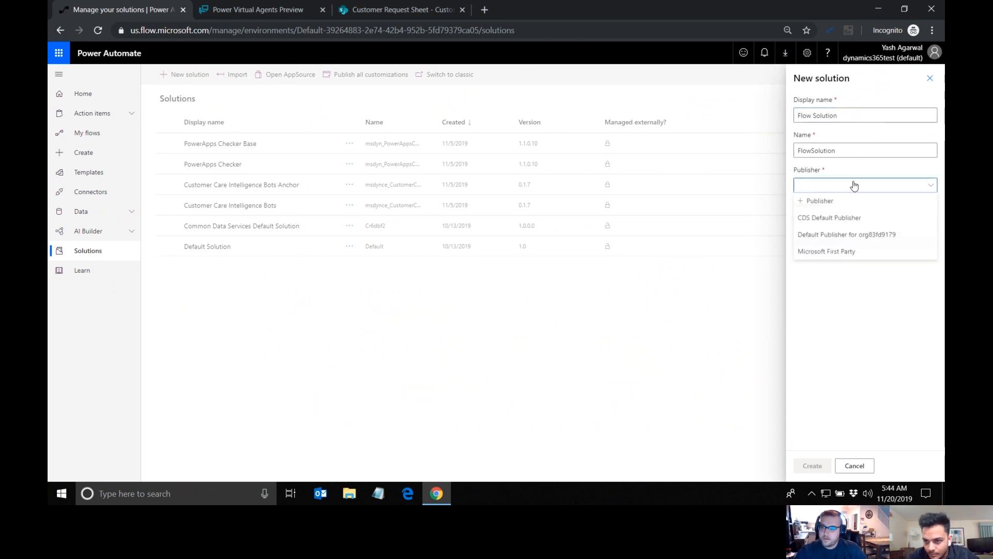
{"action": "left_click", "coordinate": [827, 217]}
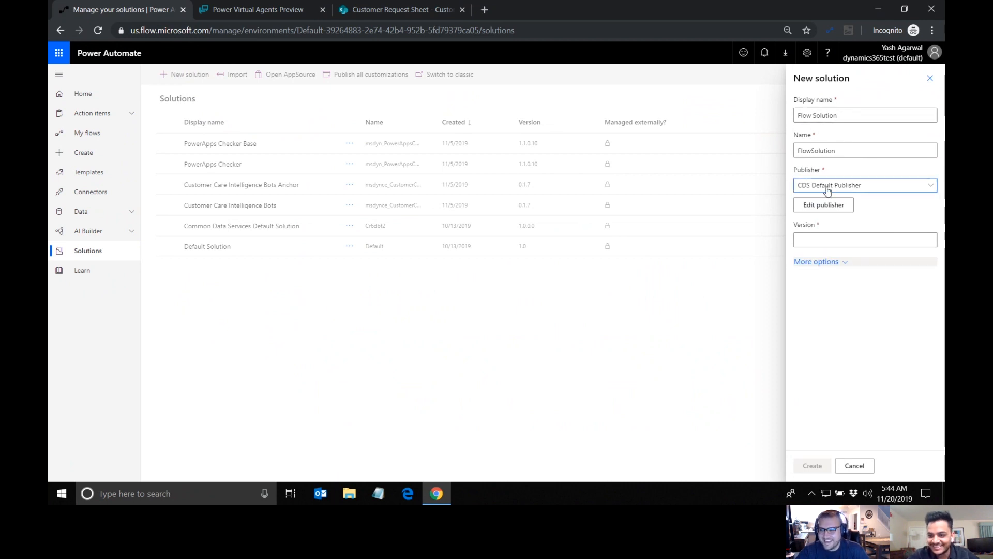
{"action": "left_click", "coordinate": [826, 242]}
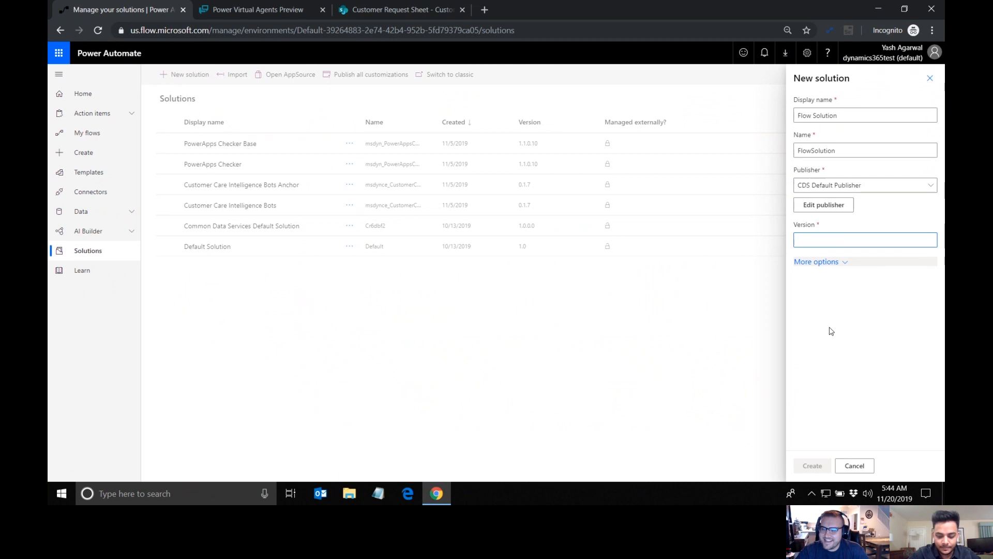
{"action": "type", "text": "1.0.0.0"}
{"action": "left_click", "coordinate": [831, 331]}
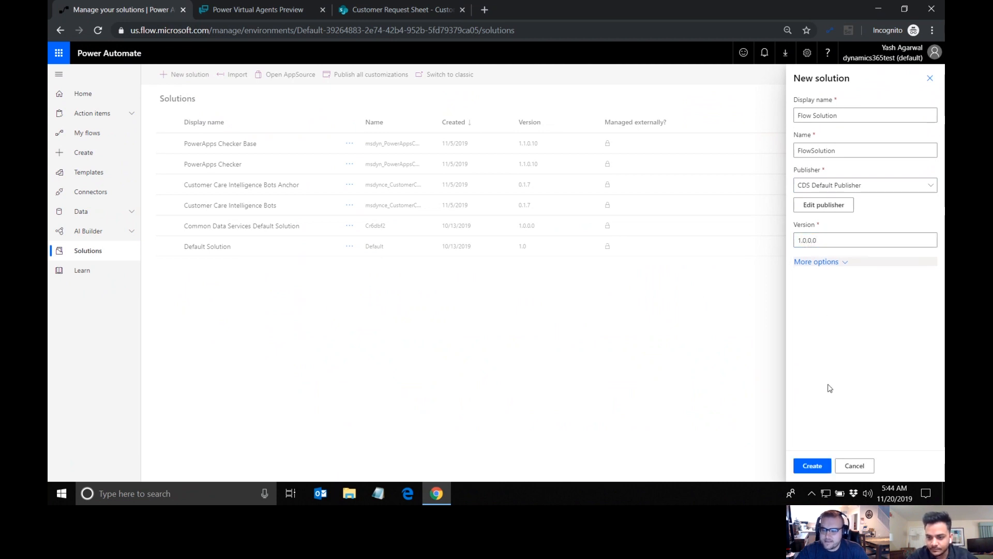
{"action": "left_click", "coordinate": [813, 465]}
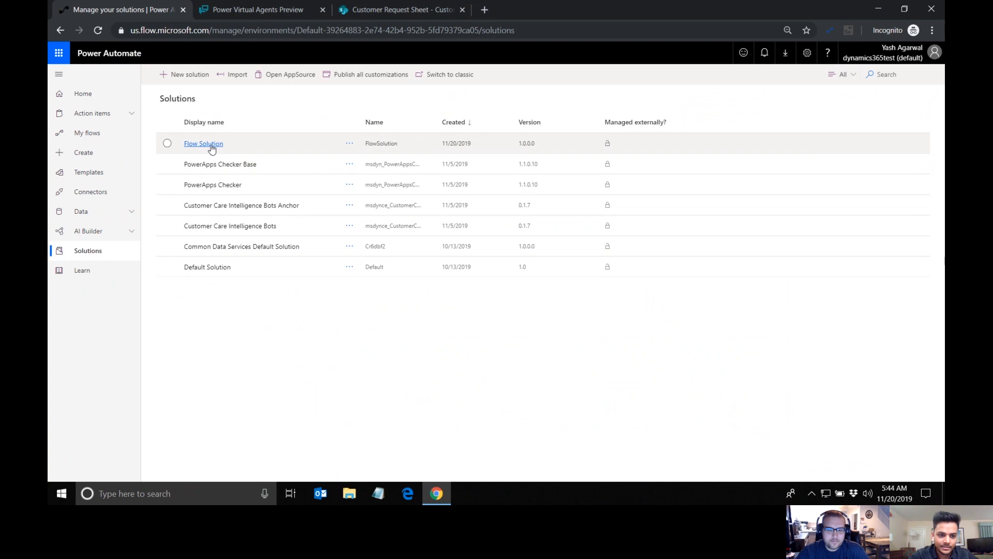
Step: Start a new flow inside Flow Solution with the "When a HTTP request is received" trigger
{"action": "left_click", "coordinate": [211, 148]}
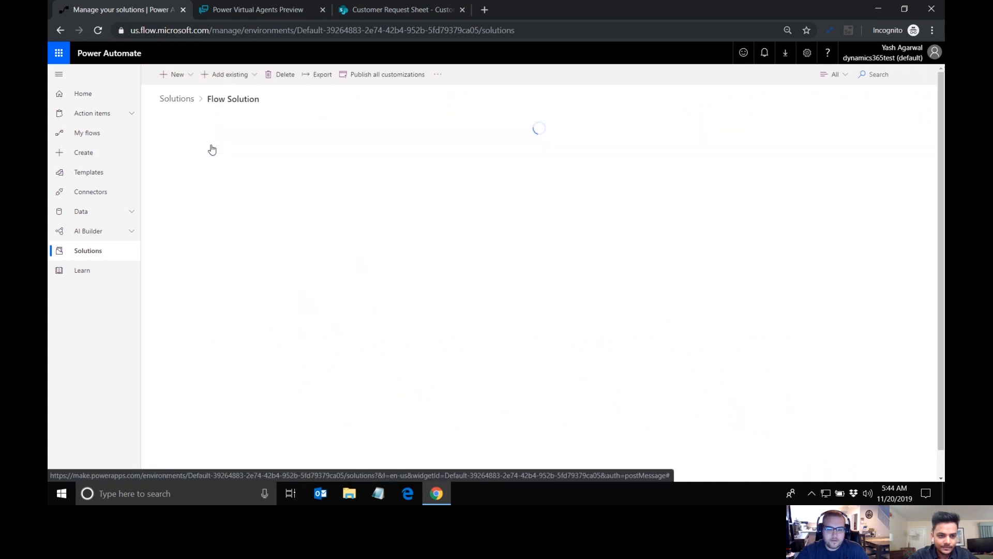
{"action": "left_click", "coordinate": [192, 79]}
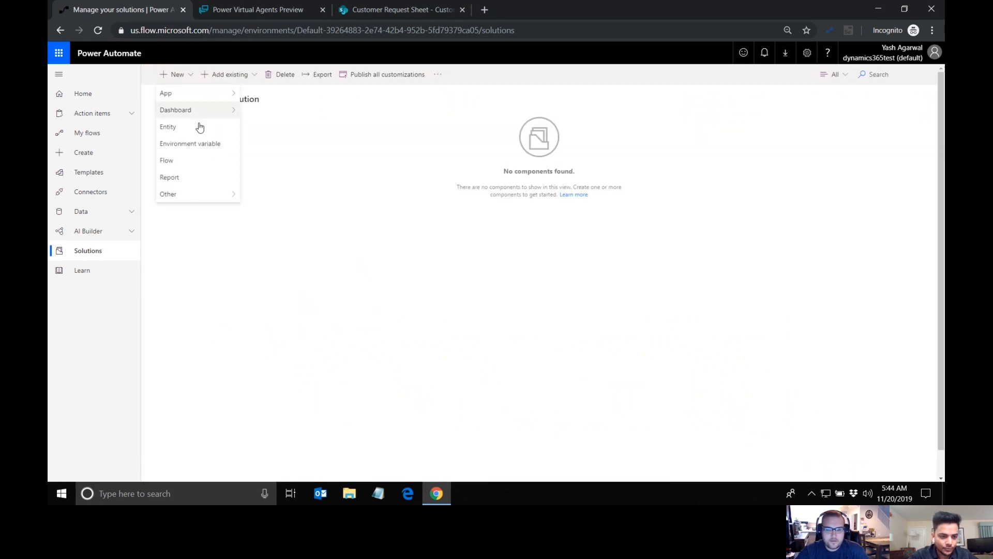
{"action": "left_click", "coordinate": [189, 164]}
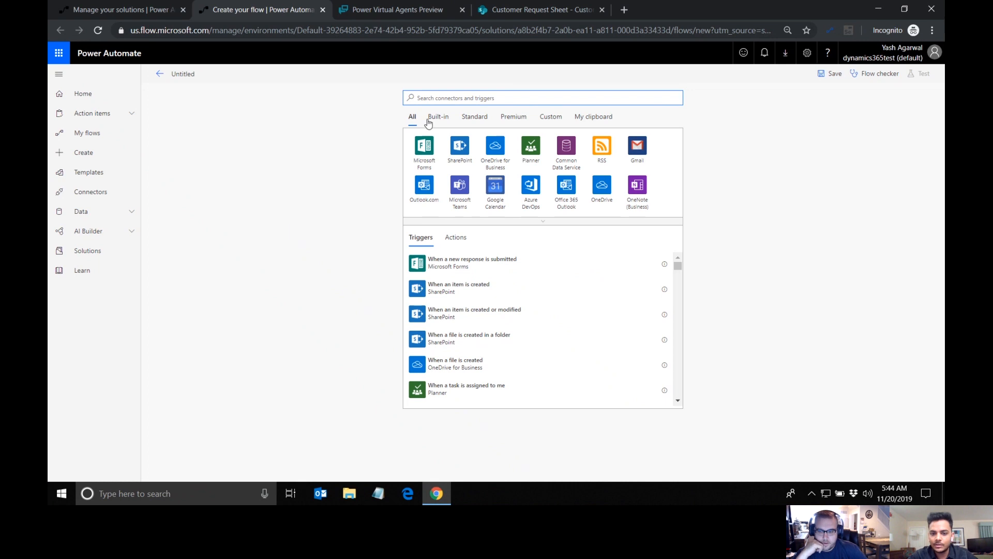
{"action": "type", "text": "when"}
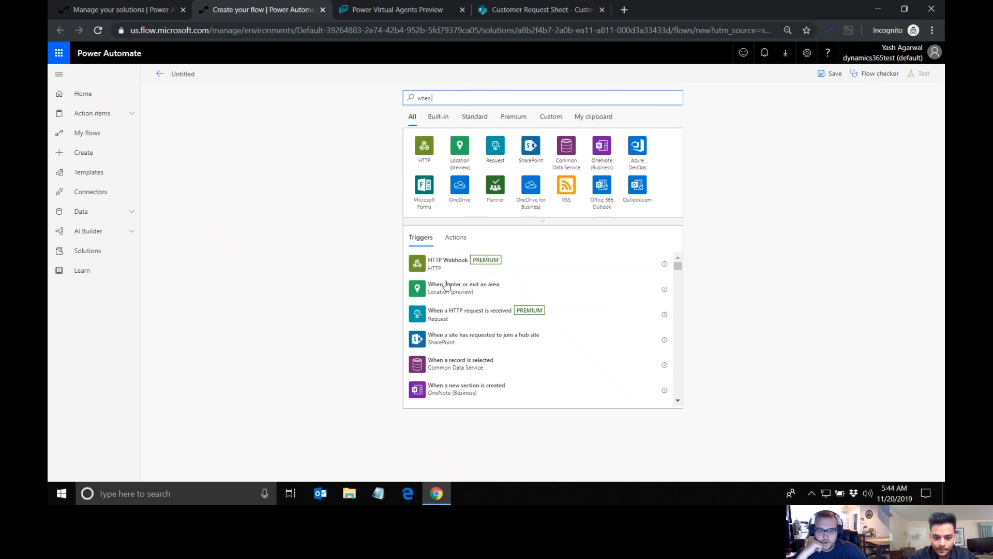
{"action": "left_click", "coordinate": [445, 313]}
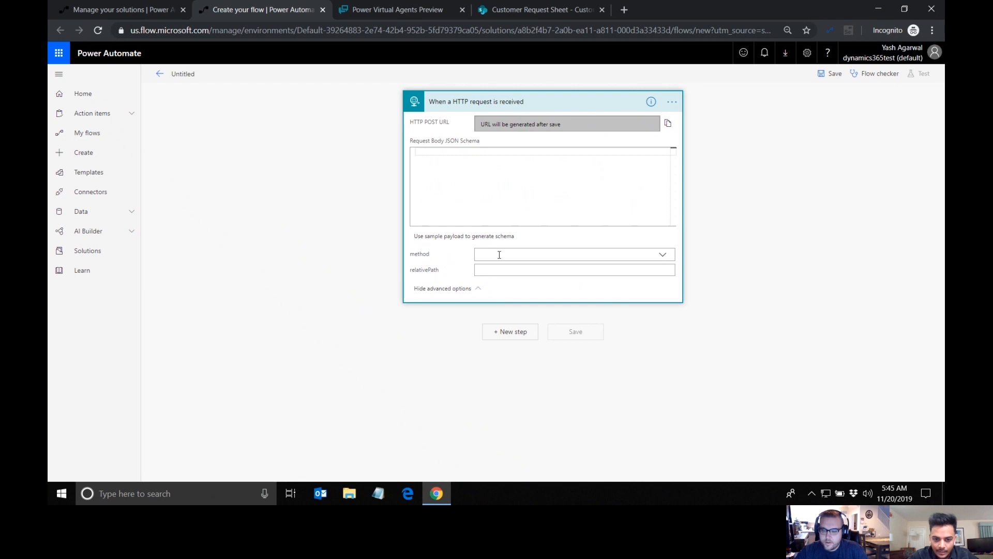
Step: Begin a sample JSON payload for the trigger's schema with the property "name":"text"
{"action": "left_click", "coordinate": [464, 236]}
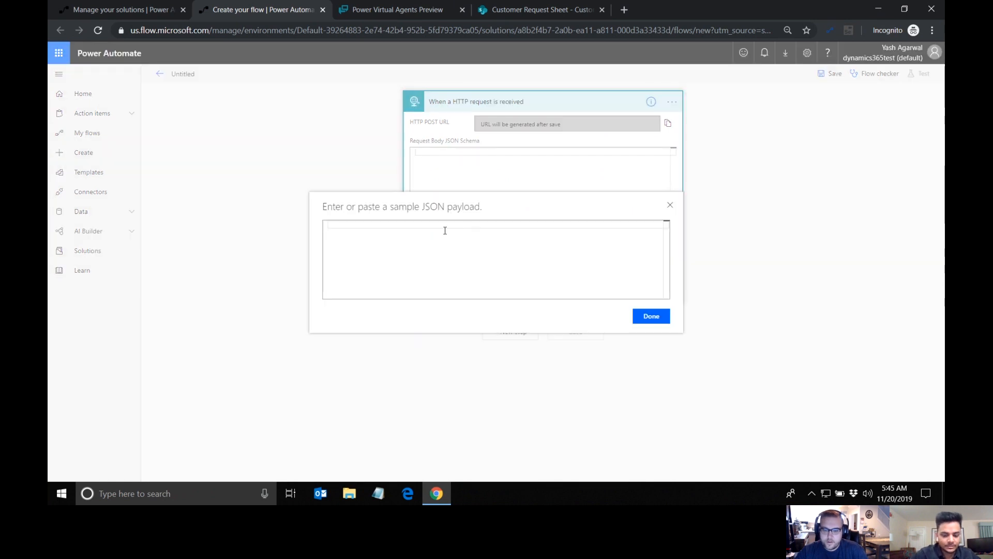
{"action": "type", "text": "{"}
{"action": "key", "text": "Return"}
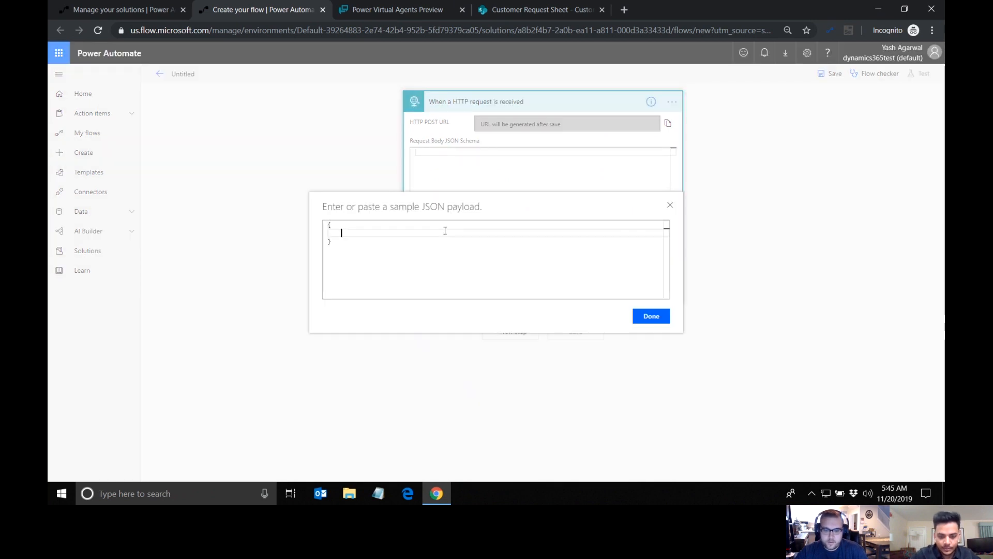
{"action": "type", "text": "\"n"}
{"action": "type", "text": "ame\":\"te"}
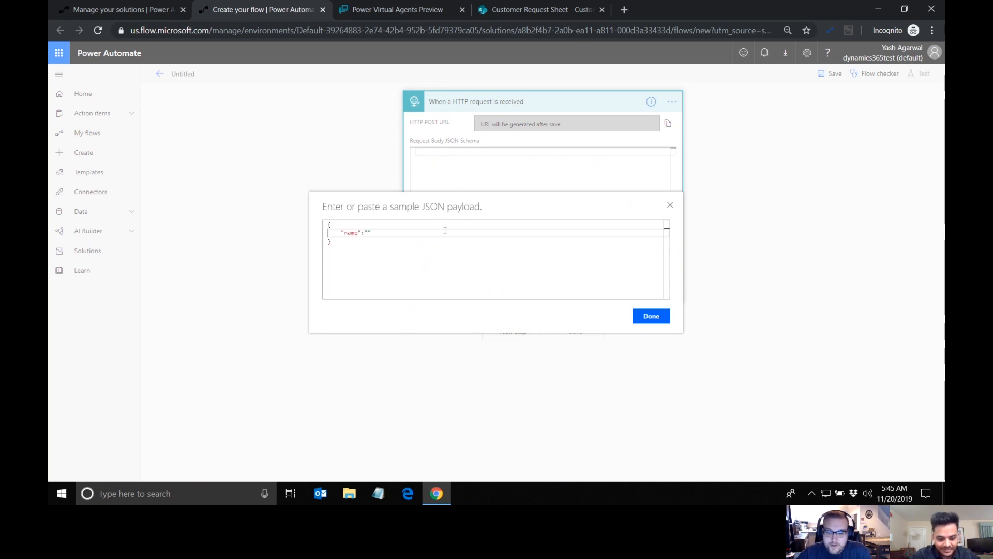
{"action": "type", "text": "xt\","}
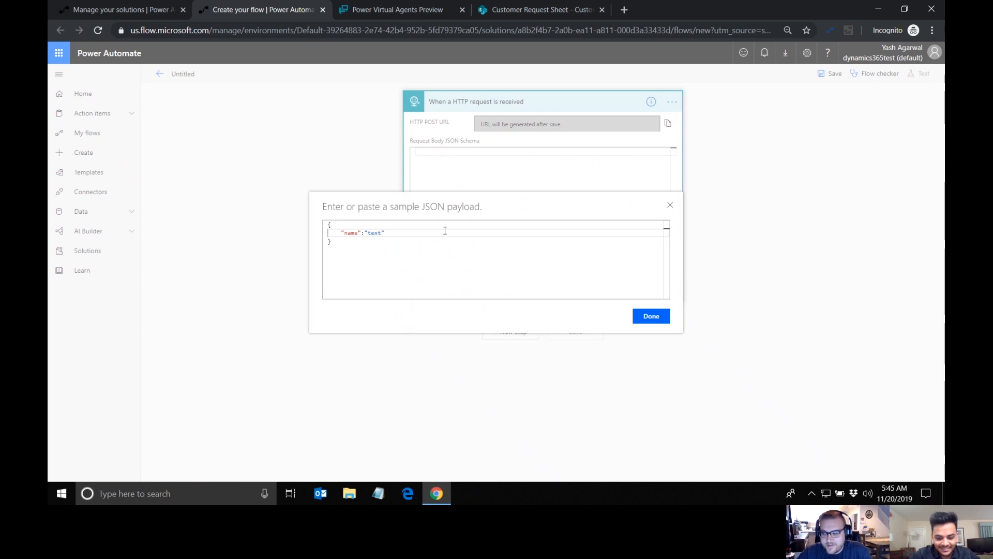
{"action": "key", "text": "Return"}
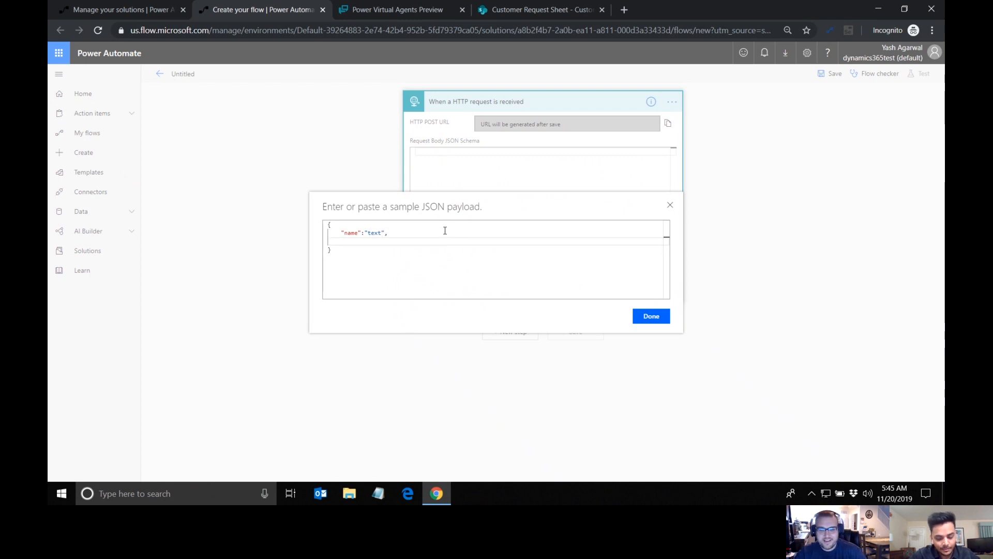
Step: Add "email":"text" and "concern":"text" to the sample payload and generate the request body schema from it
{"action": "type", "text": "\"\""}
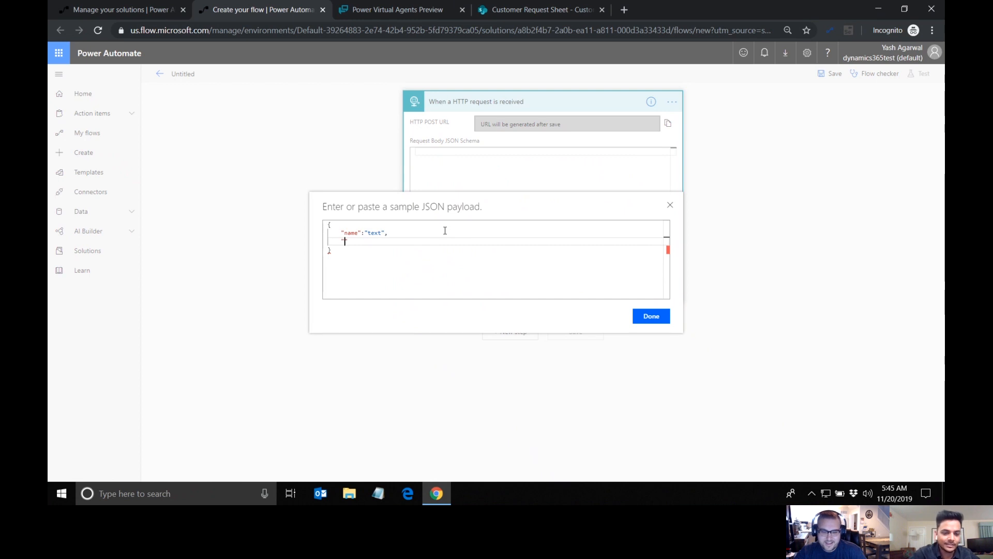
{"action": "type", "text": "email"}
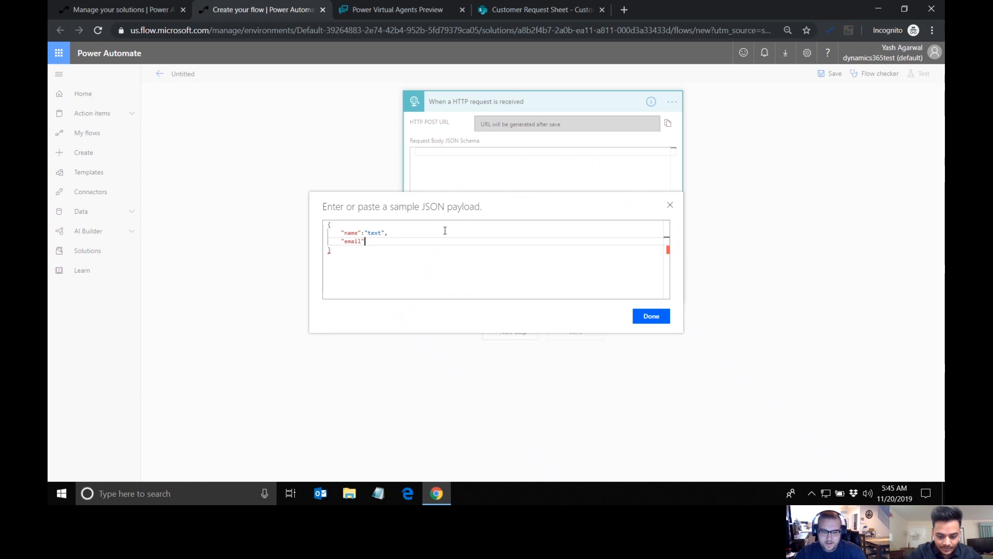
{"action": "type", "text": ":\"text\","}
{"action": "key", "text": "Return"}
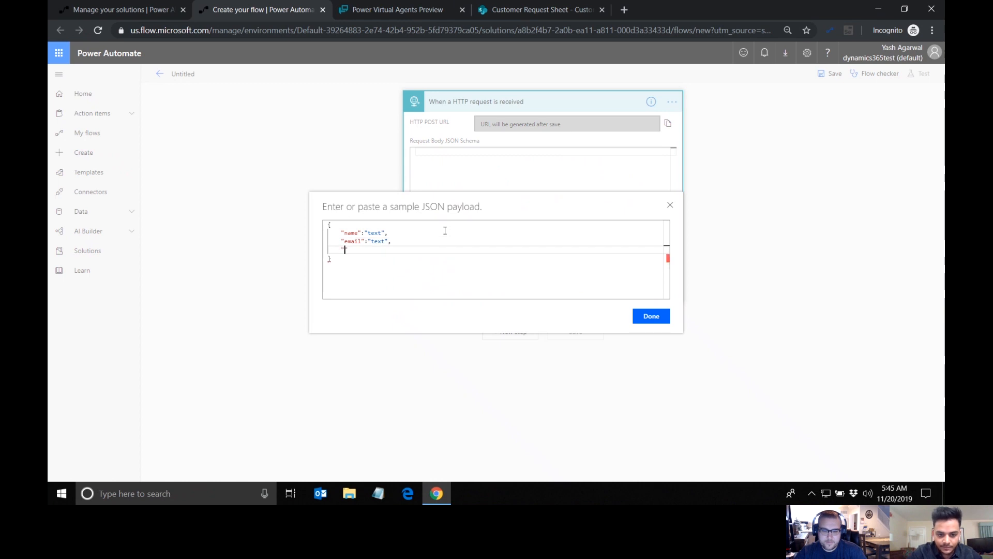
{"action": "type", "text": "\"concern\":\"text\""}
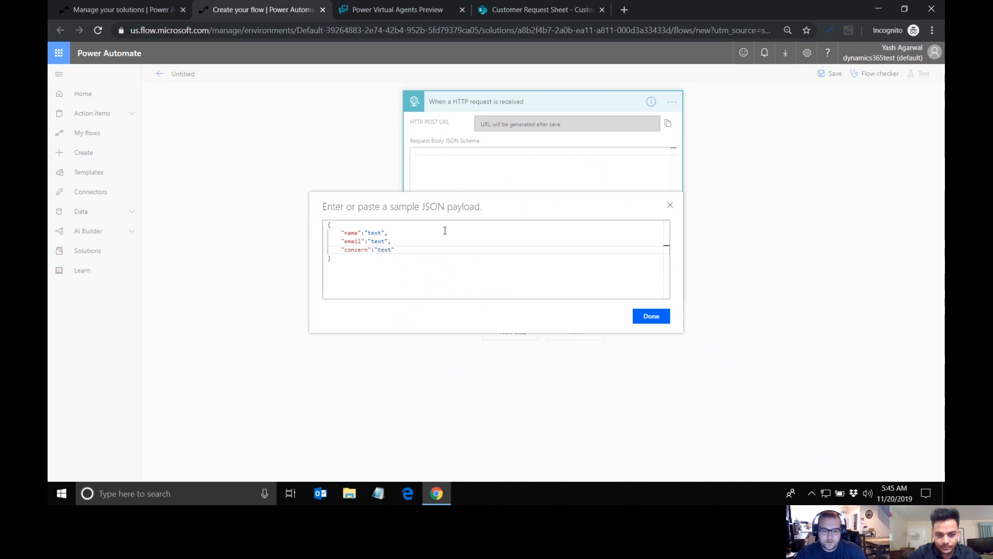
{"action": "left_click", "coordinate": [651, 318]}
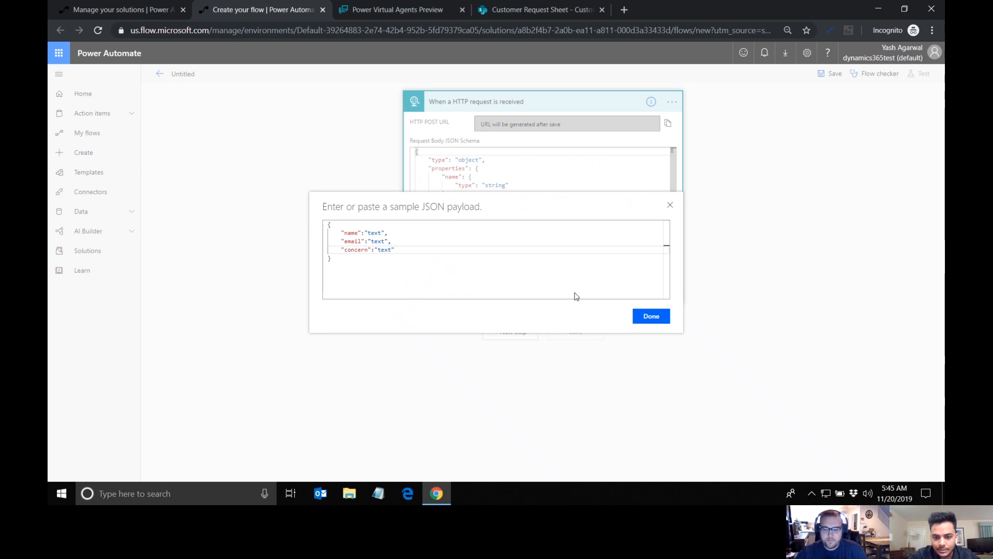
{"action": "scroll", "coordinate": [536, 198], "scroll_direction": "down", "scroll_amount": 2}
{"action": "scroll", "coordinate": [537, 197], "scroll_direction": "up", "scroll_amount": 2}
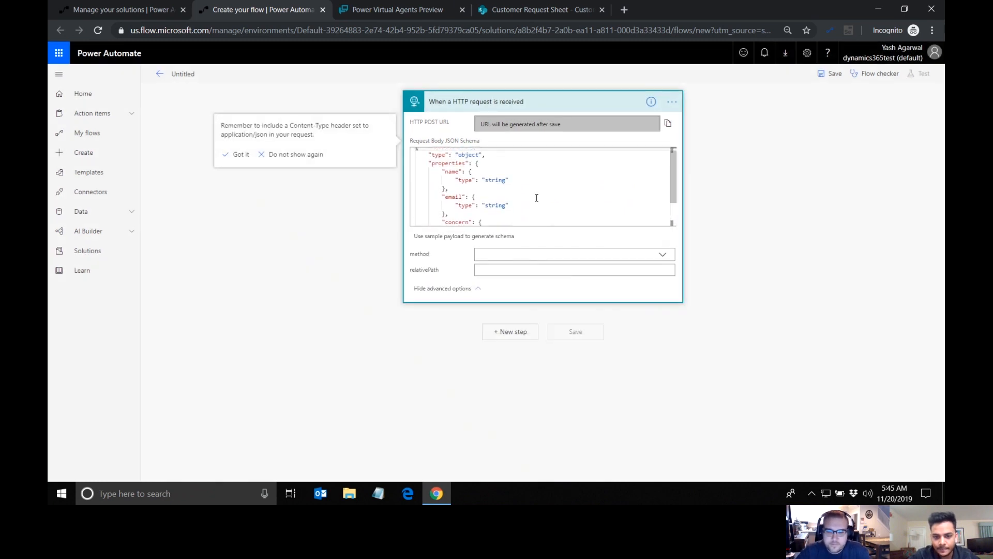
Step: Add a SharePoint Create item action after the HTTP request trigger
{"action": "left_click", "coordinate": [517, 333]}
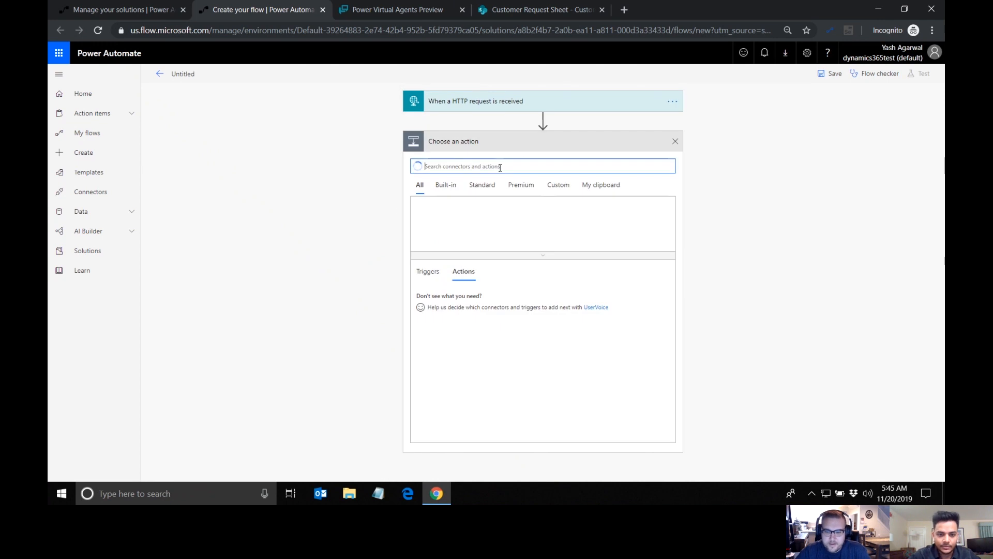
{"action": "type", "text": "sharepoint"}
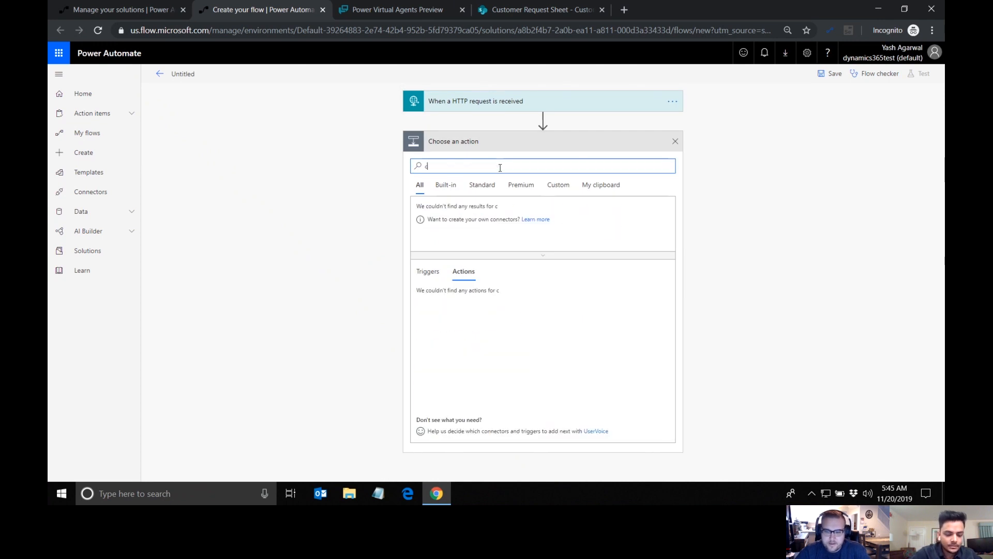
{"action": "left_click", "coordinate": [471, 316]}
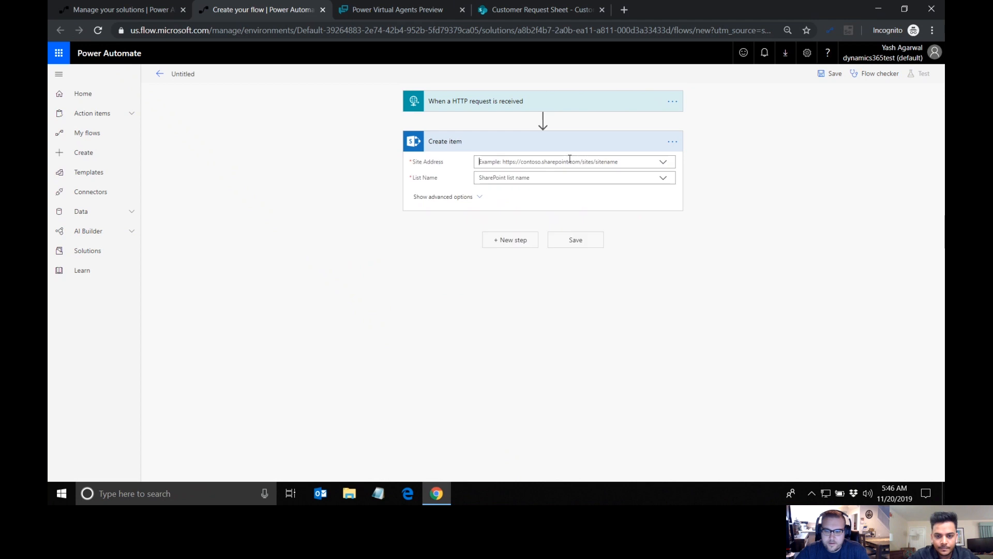
{"action": "left_click", "coordinate": [550, 9]}
{"action": "left_click", "coordinate": [332, 35]}
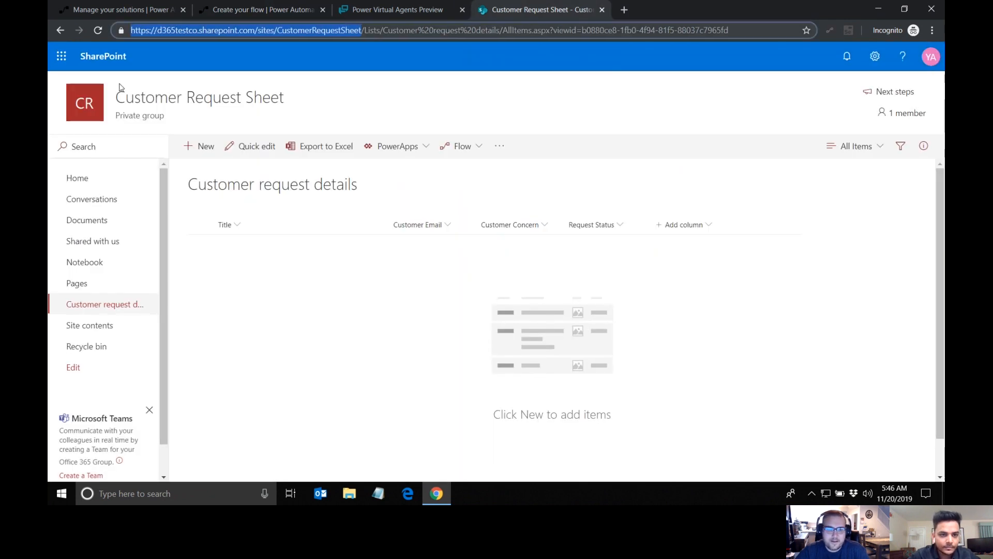
{"action": "left_click", "coordinate": [236, 11]}
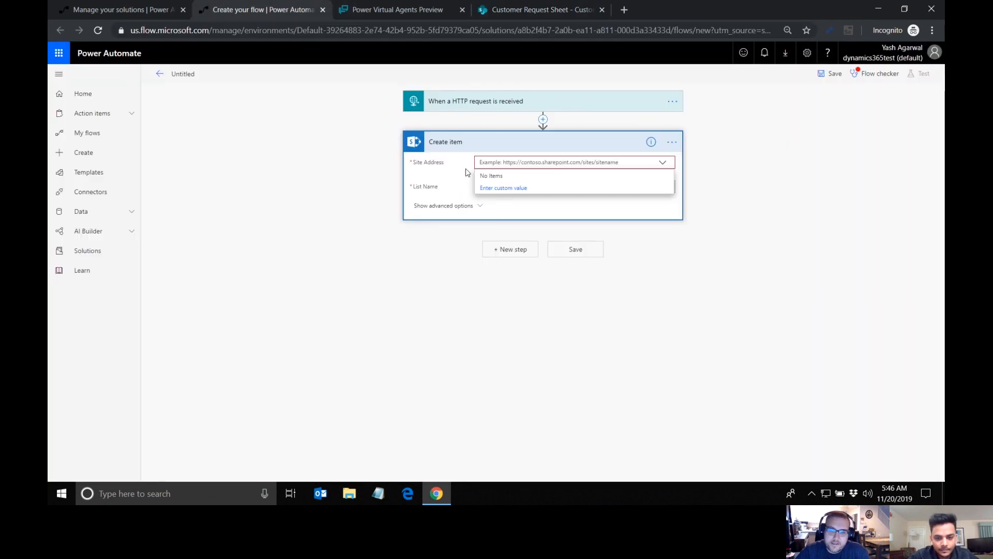
{"action": "left_click", "coordinate": [515, 188]}
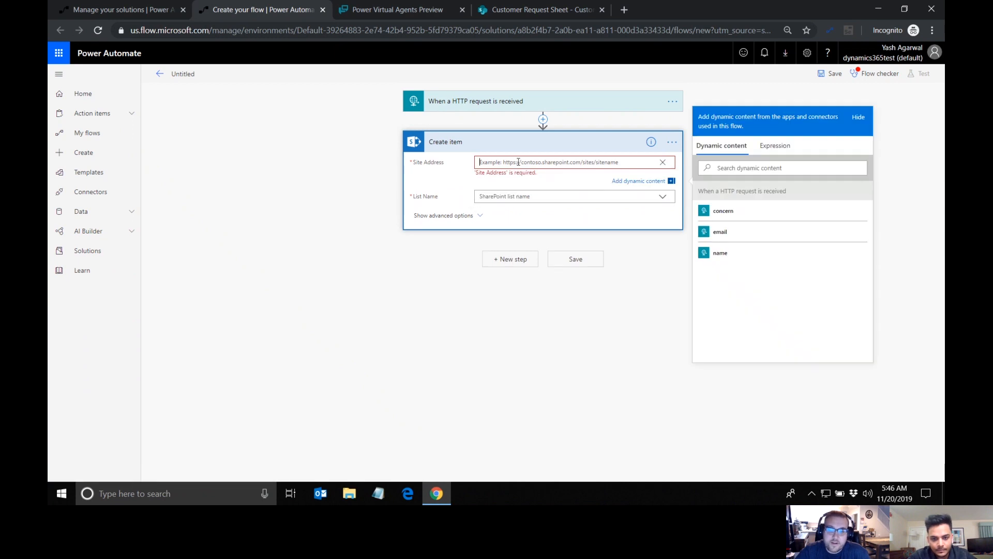
{"action": "type", "text": "https://d365testco.sharepoint.com/sites/CustomerRequestSheet"}
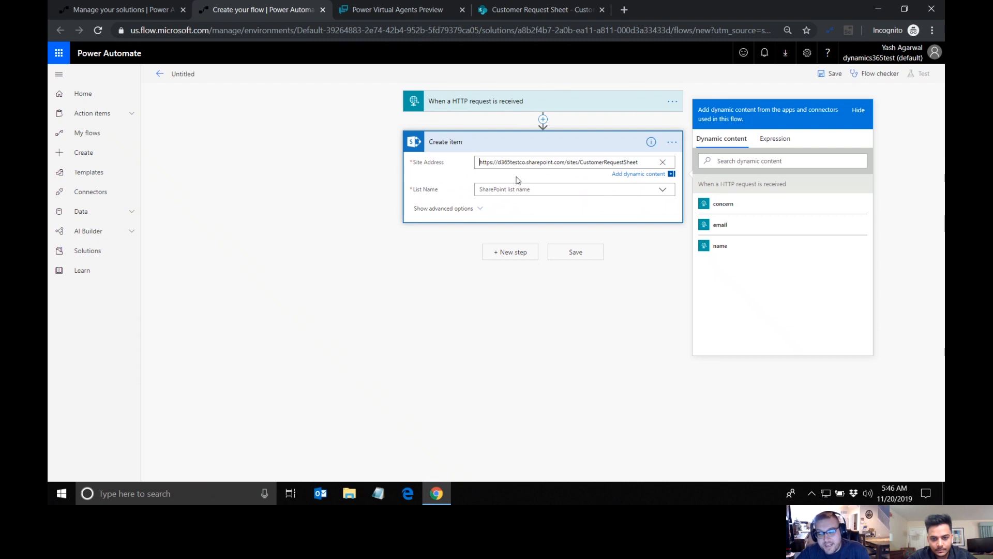
{"action": "left_click", "coordinate": [517, 179]}
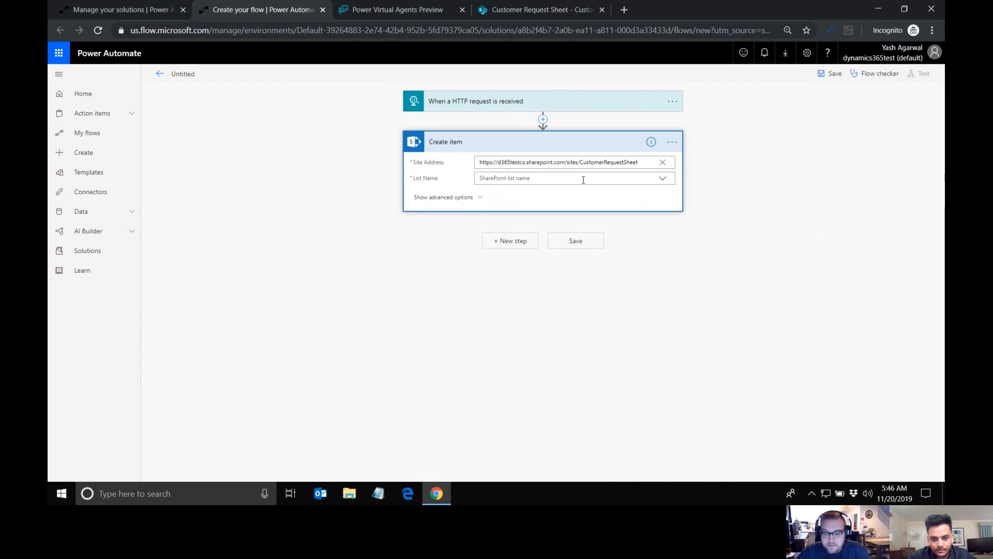
{"action": "left_click", "coordinate": [663, 180]}
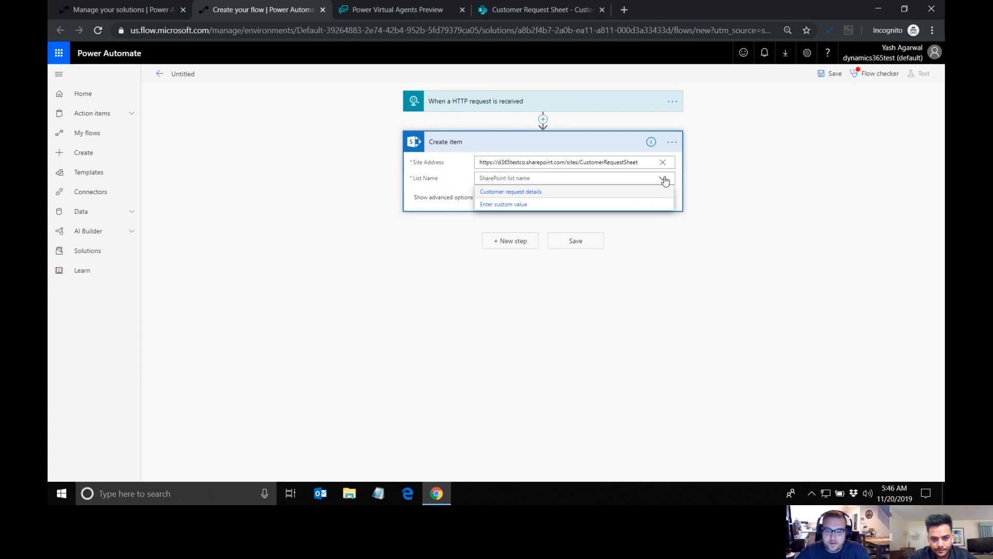
{"action": "left_click", "coordinate": [526, 196]}
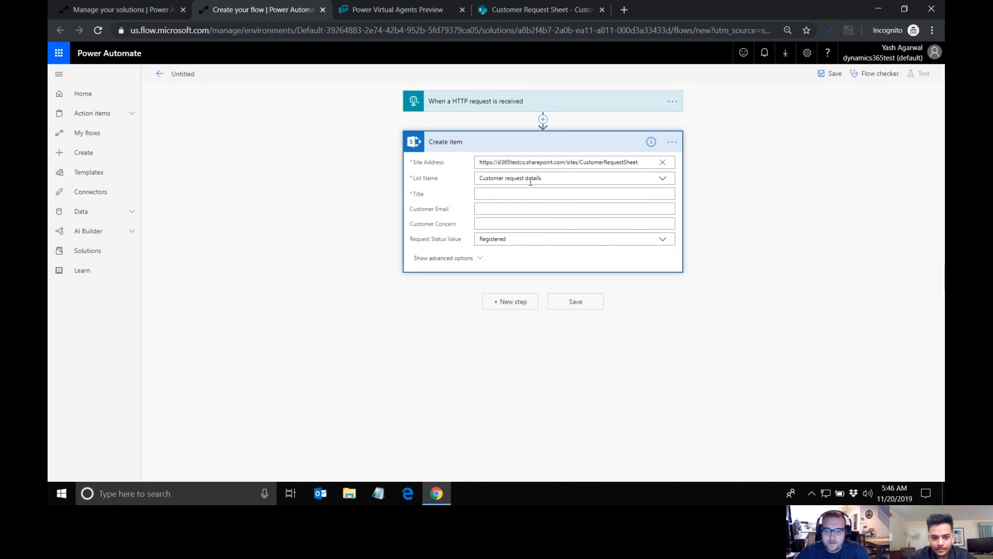
Step: Map the Create item fields to the trigger's outputs: Title to name, Customer Email to email, and Customer Concern to concern
{"action": "left_click", "coordinate": [508, 195]}
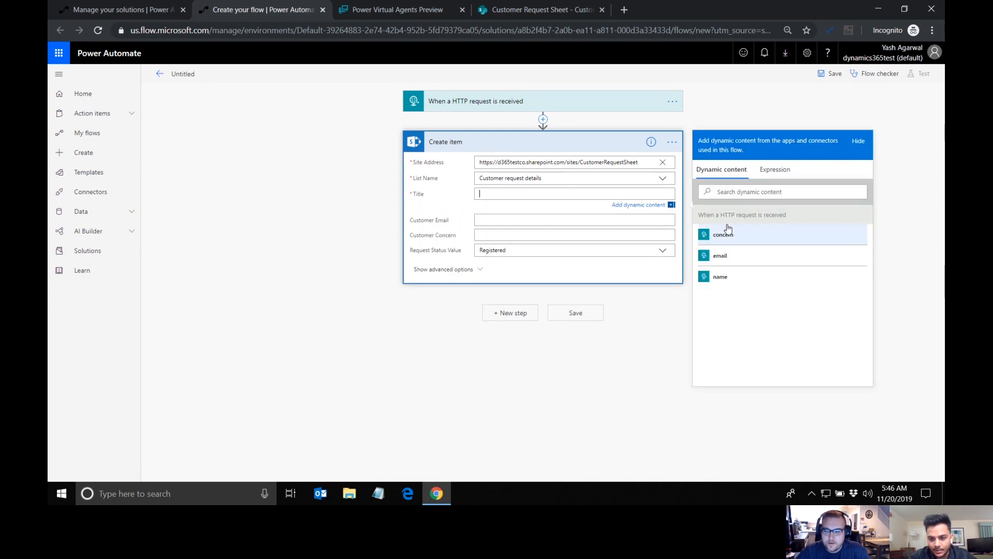
{"action": "left_click", "coordinate": [750, 277]}
{"action": "left_click", "coordinate": [504, 224]}
{"action": "left_click", "coordinate": [766, 276]}
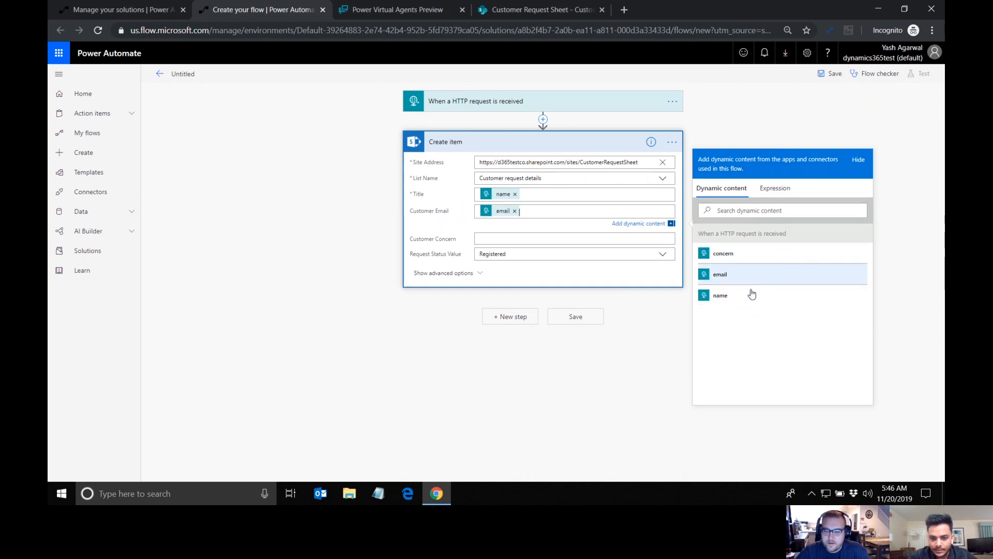
{"action": "left_click", "coordinate": [537, 241]}
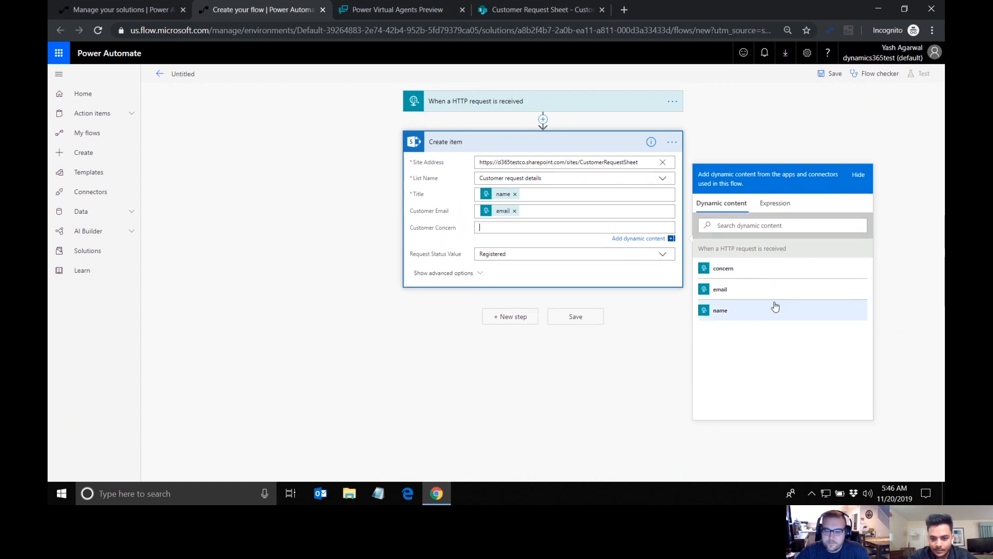
{"action": "left_click", "coordinate": [740, 270]}
{"action": "left_click", "coordinate": [616, 363]}
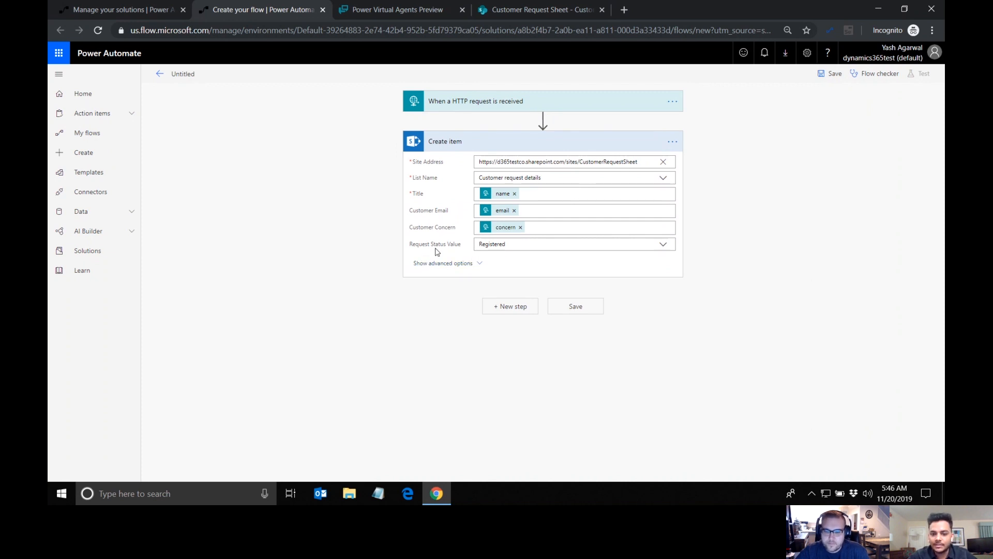
Step: Add an Office 365 Outlook Send an email (V2) action after Create item, with the trigger's email output as the recipient
{"action": "left_click", "coordinate": [516, 308]}
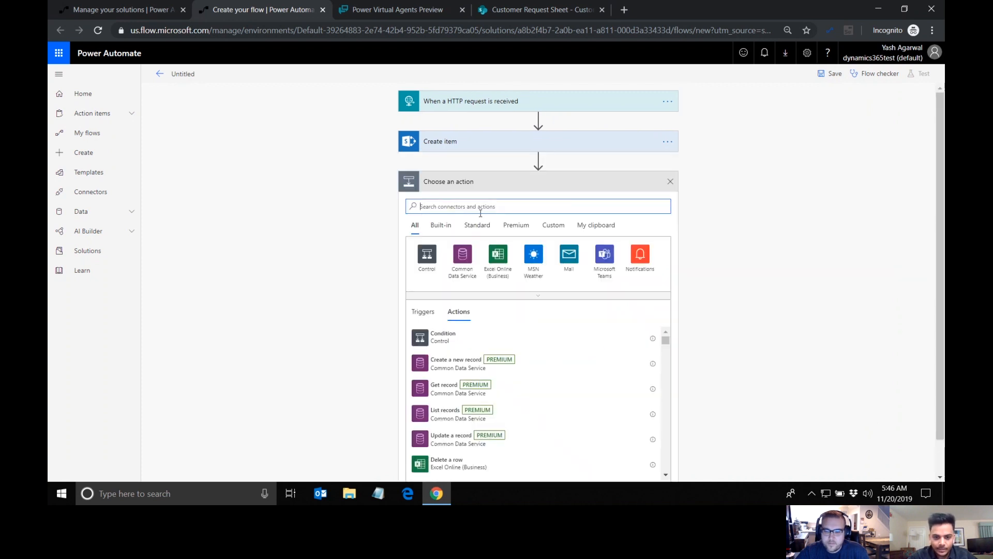
{"action": "type", "text": "send"}
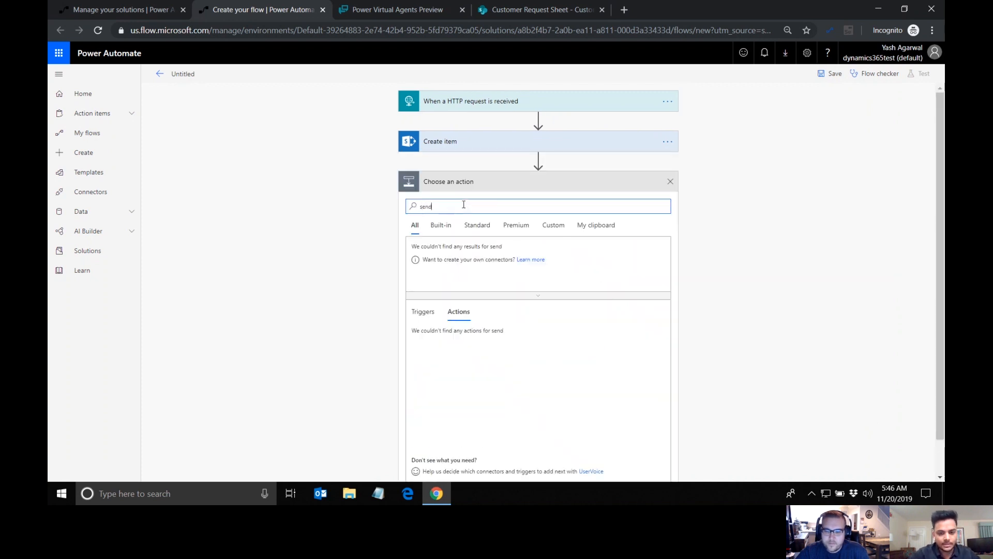
{"action": "type", "text": " email"}
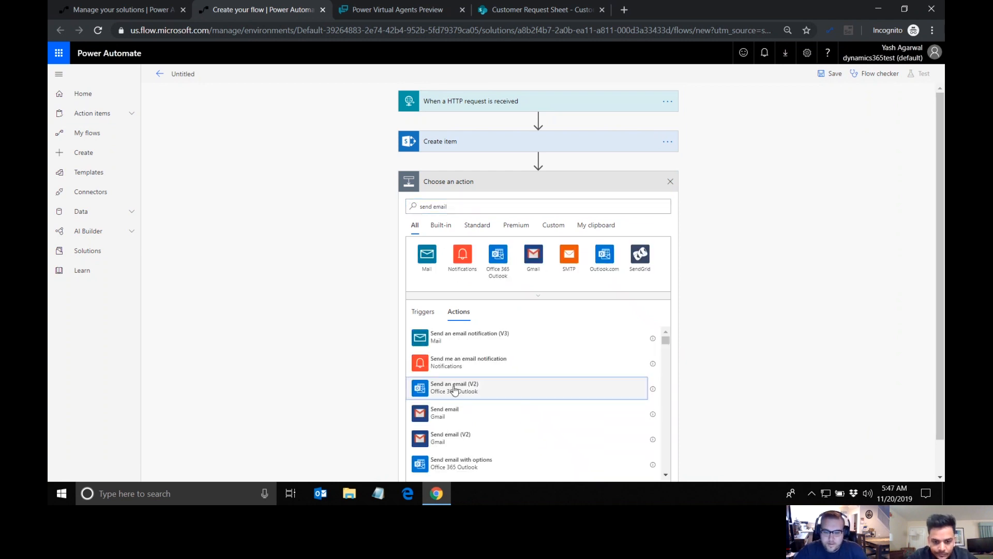
{"action": "left_click", "coordinate": [455, 391]}
{"action": "left_click", "coordinate": [559, 204]}
{"action": "left_click", "coordinate": [715, 328]}
{"action": "left_click", "coordinate": [547, 231]}
{"action": "type", "text": "Hey"}
{"action": "left_click", "coordinate": [727, 217]}
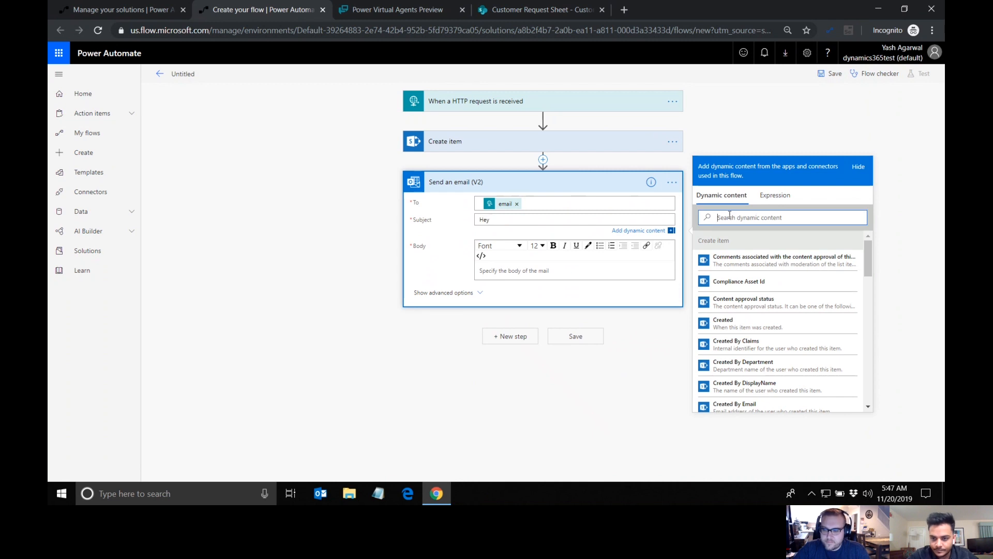
{"action": "type", "text": "name"}
{"action": "left_click", "coordinate": [531, 220]}
{"action": "key", "text": "BackSpace"}
{"action": "key", "text": "BackSpace"}
{"action": "key", "text": "BackSpace"}
Step: Set the email subject to "Request recieved - REQ-" followed by the ID output of Create item
{"action": "type", "text": "Request recieved - REQ-"}
{"action": "double_click", "coordinate": [756, 216]}
{"action": "type", "text": "id"}
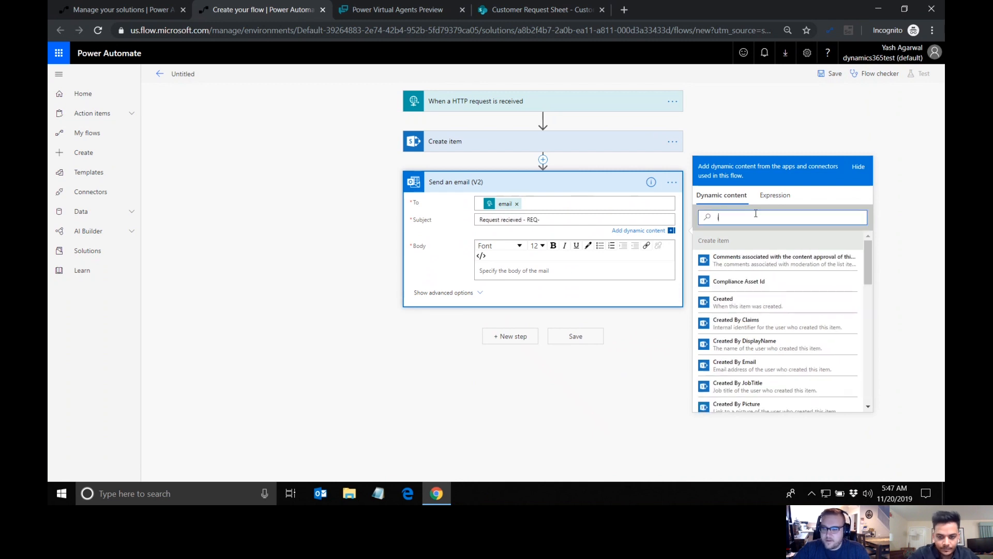
{"action": "left_click", "coordinate": [716, 303]}
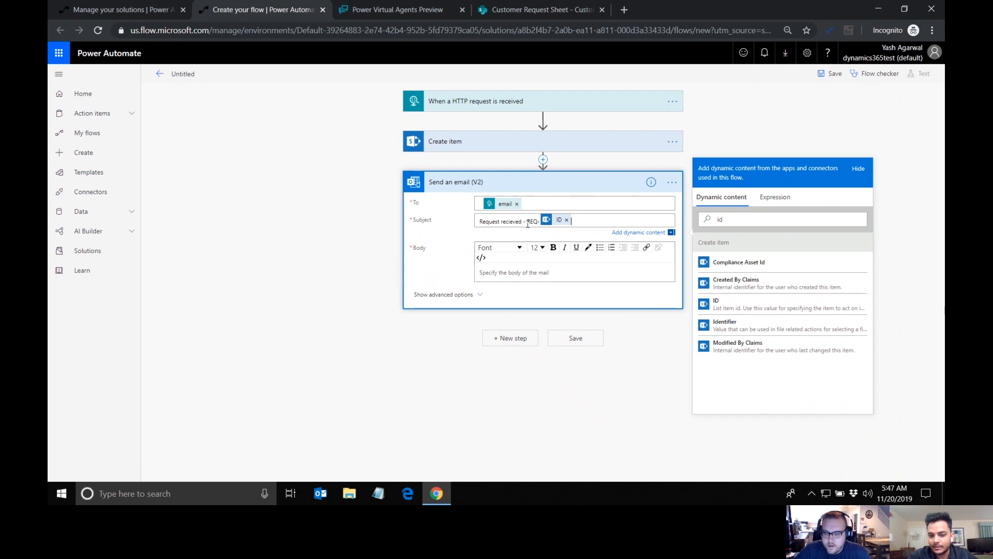
{"action": "left_click_drag", "start_coordinate": [526, 222], "coordinate": [537, 223]}
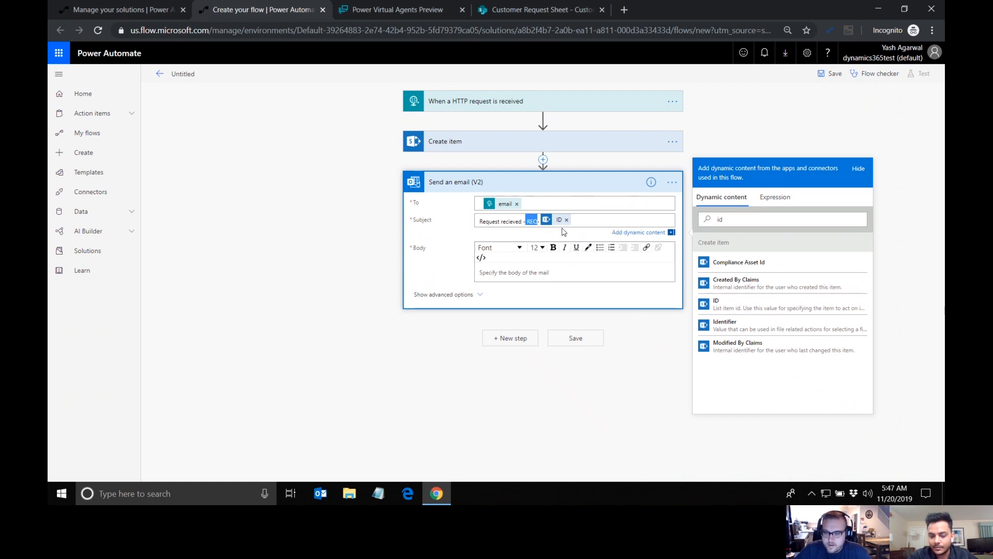
Step: Begin the email body with the greeting "Hey", the HTTP request's name output, and an exclamation mark
{"action": "left_click", "coordinate": [534, 277]}
{"action": "type", "text": "Hey"}
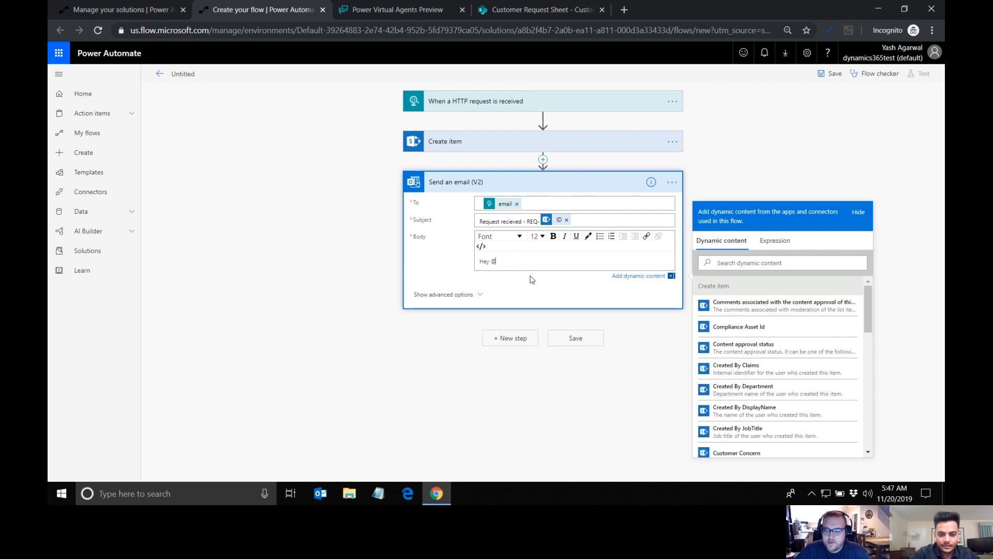
{"action": "left_click", "coordinate": [743, 263]}
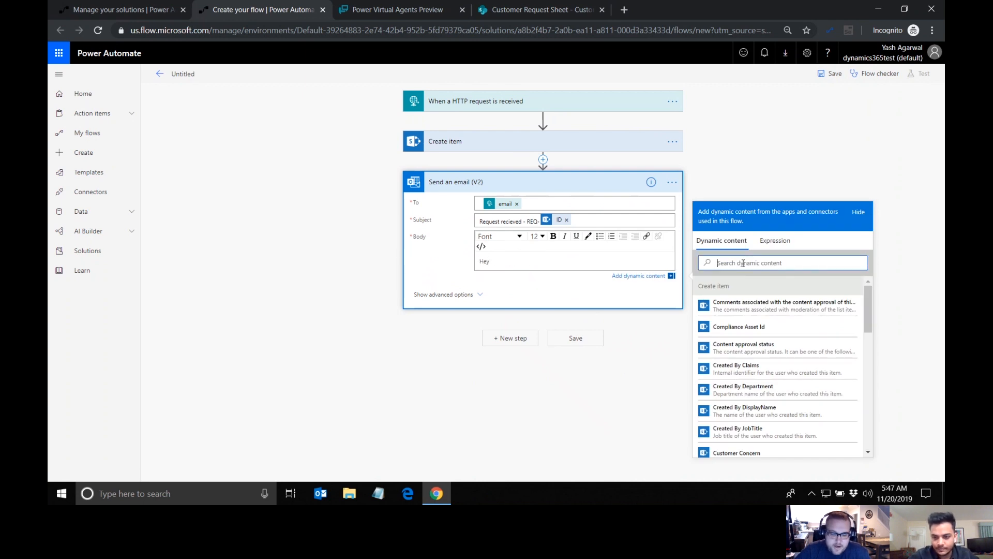
{"action": "type", "text": "name"}
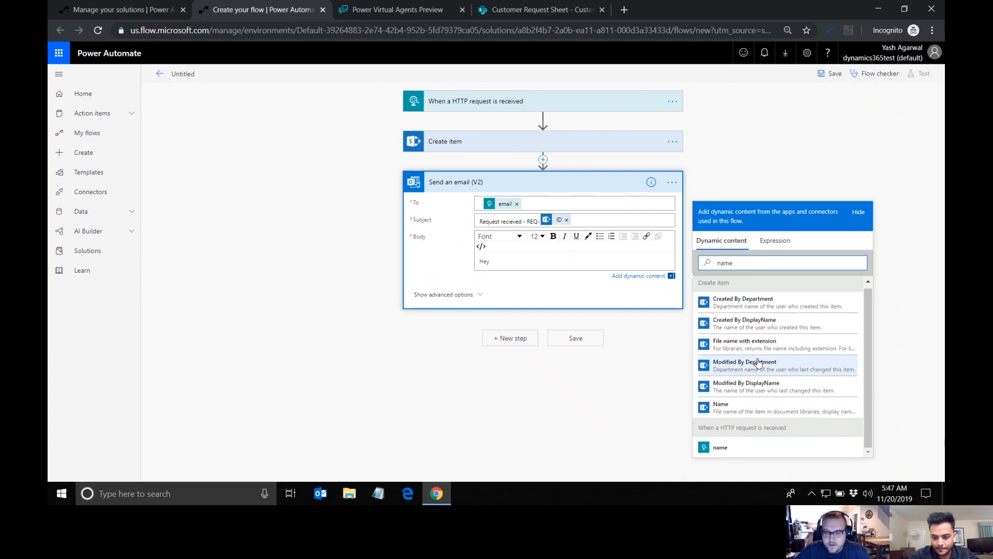
{"action": "left_click", "coordinate": [738, 450]}
{"action": "type", "text": "!"}
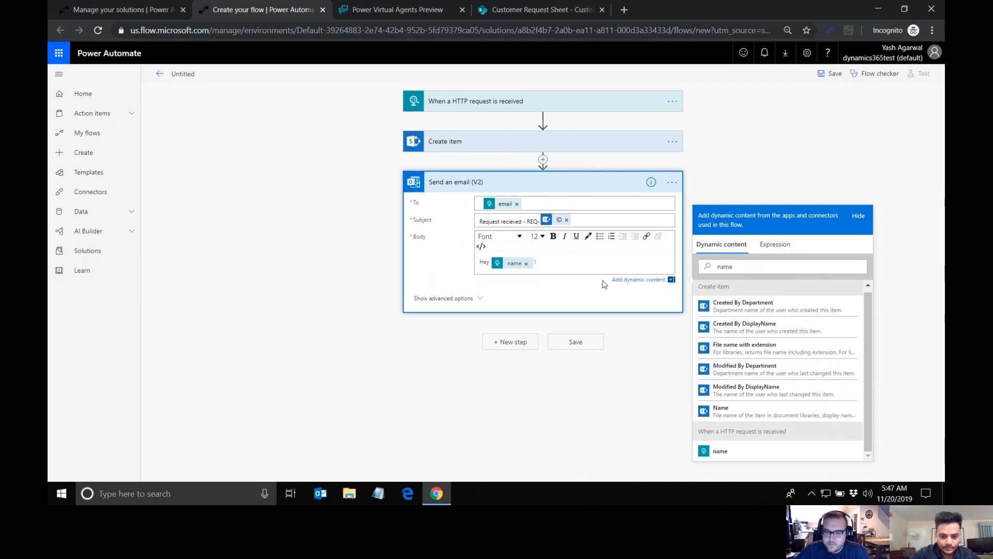
{"action": "type", "text": " Your concern is registered with us. You should be getting an email"}
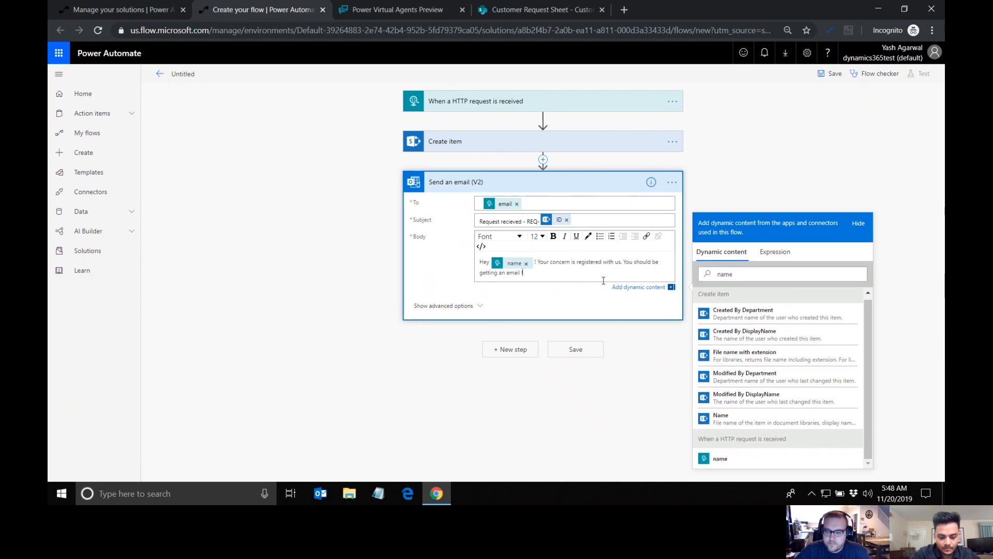
{"action": "type", "text": " for more details shortly."}
Step: Complete the email body with "Your concern is registered with us. You should be getting an email for more details shortly." and a new line "Thanks!"
{"action": "key", "text": "Return"}
{"action": "type", "text": "Thanks!"}
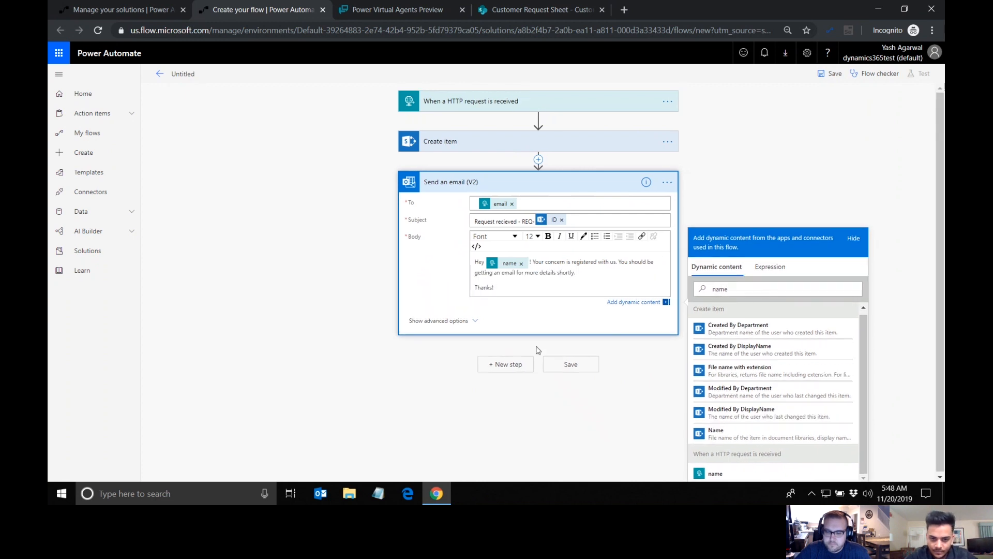
{"action": "left_click", "coordinate": [543, 384]}
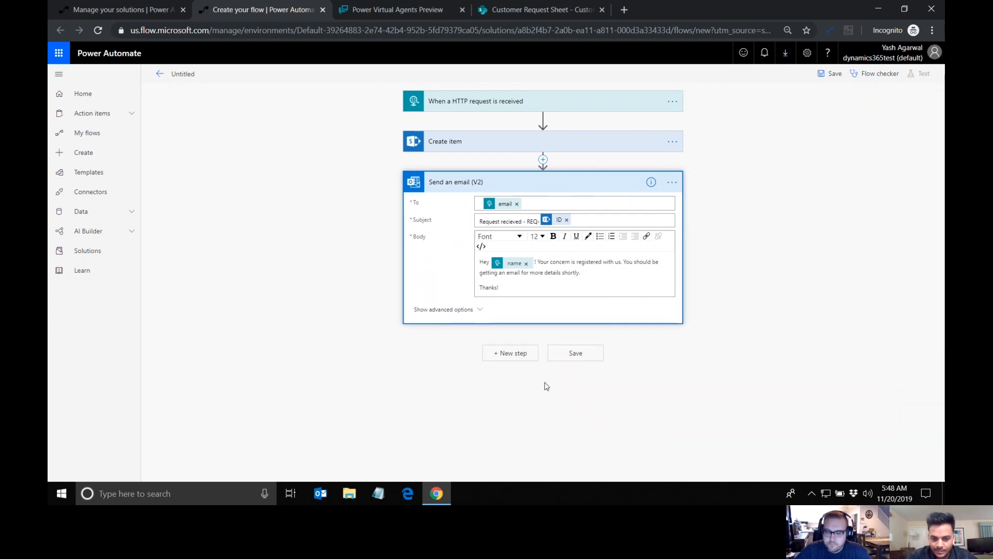
Step: Add a Request connector Response action after the Send an email (V2) action
{"action": "left_click", "coordinate": [515, 364]}
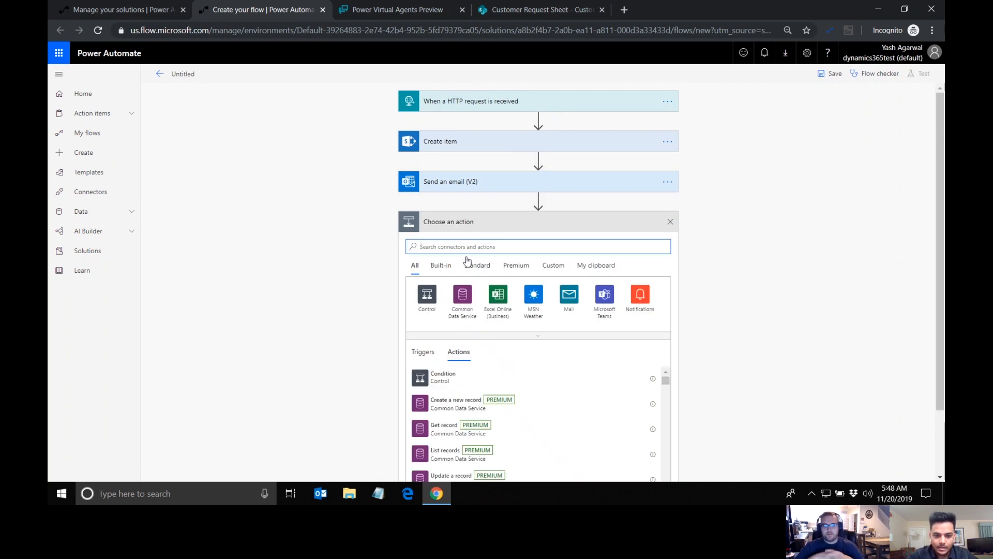
{"action": "type", "text": "resp"}
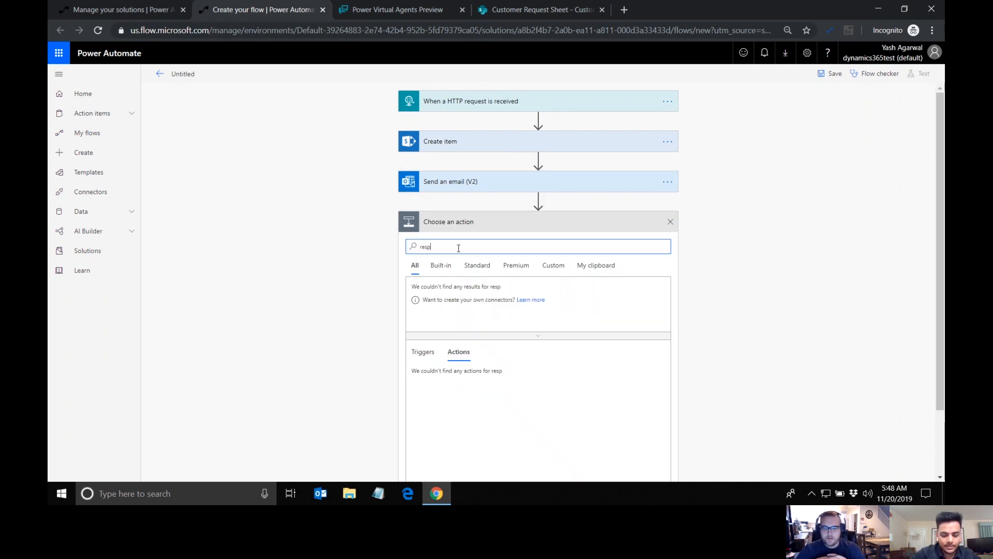
{"action": "type", "text": "onse"}
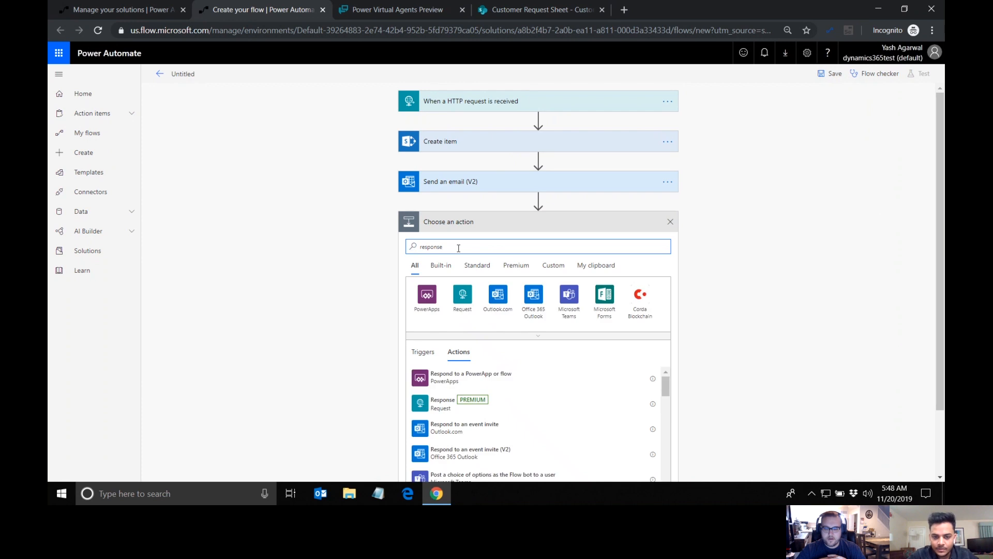
{"action": "left_click", "coordinate": [446, 408]}
Step: Set the Response body to a JSON object with "response":"Request registered REQ-", inserting Create item's ID output before the closing quote
{"action": "left_click", "coordinate": [511, 273]}
{"action": "type", "text": "{"}
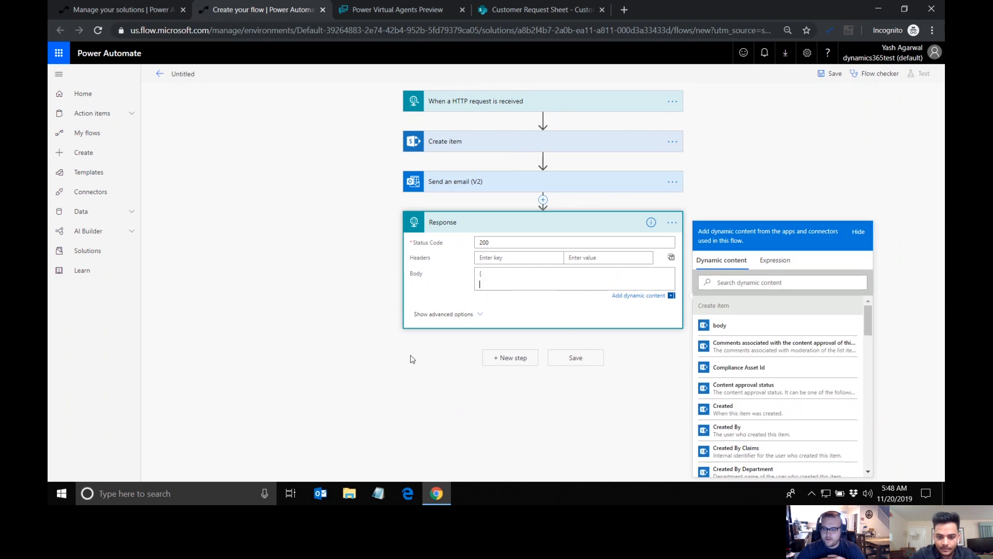
{"action": "key", "text": "Return"}
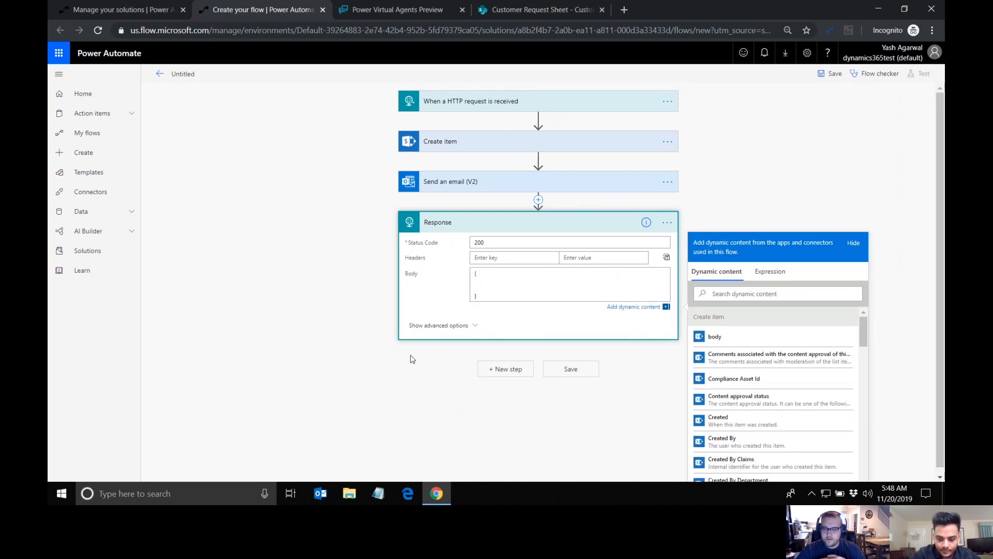
{"action": "type", "text": "\"response\":\"Request registered. ID"}
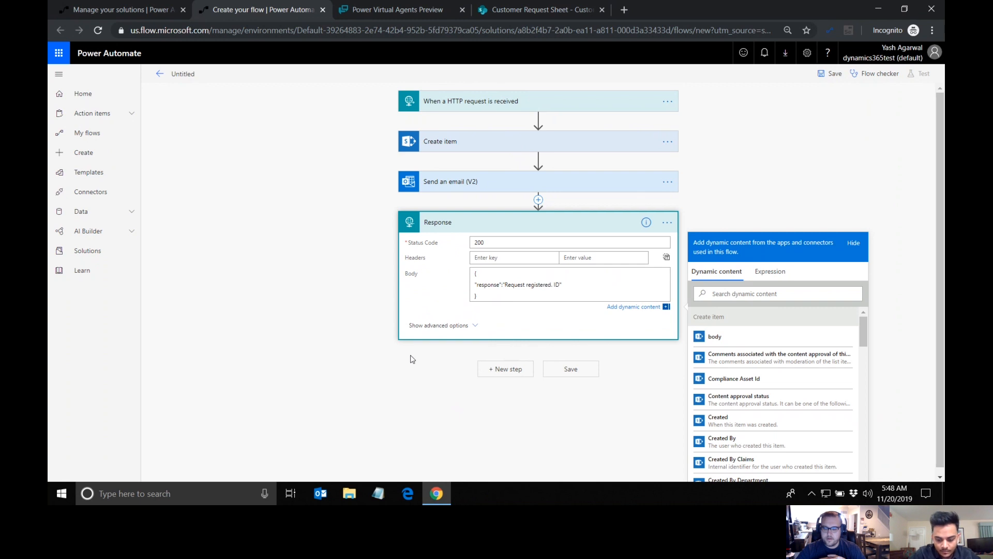
{"action": "key", "text": "BackSpace"}
{"action": "key", "text": "BackSpace"}
{"action": "key", "text": "BackSpace"}
{"action": "key", "text": "BackSpace"}
{"action": "left_click", "coordinate": [776, 293]}
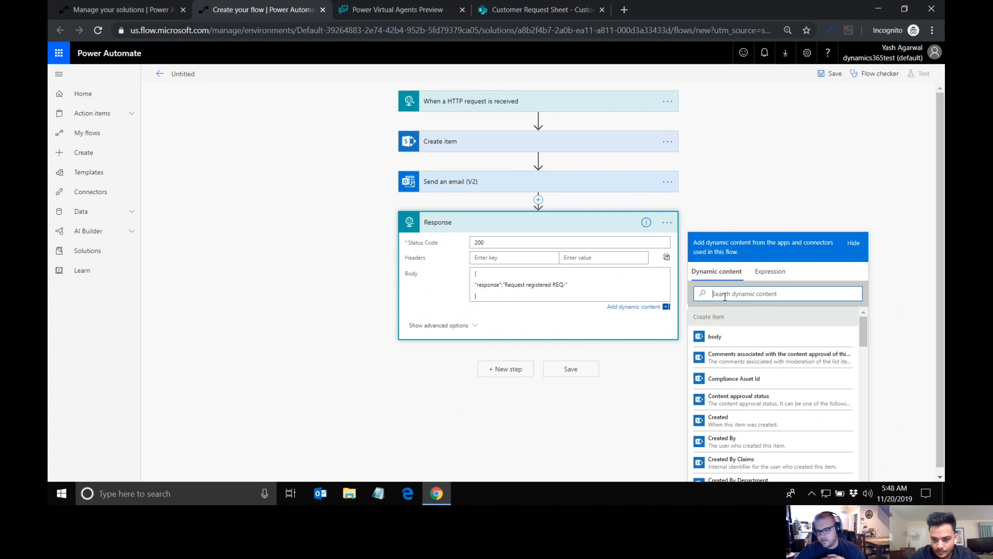
{"action": "type", "text": "id"}
{"action": "left_click", "coordinate": [711, 380]}
Step: Generate the response body JSON schema from a sample payload containing "response":"text"
{"action": "left_click", "coordinate": [450, 330]}
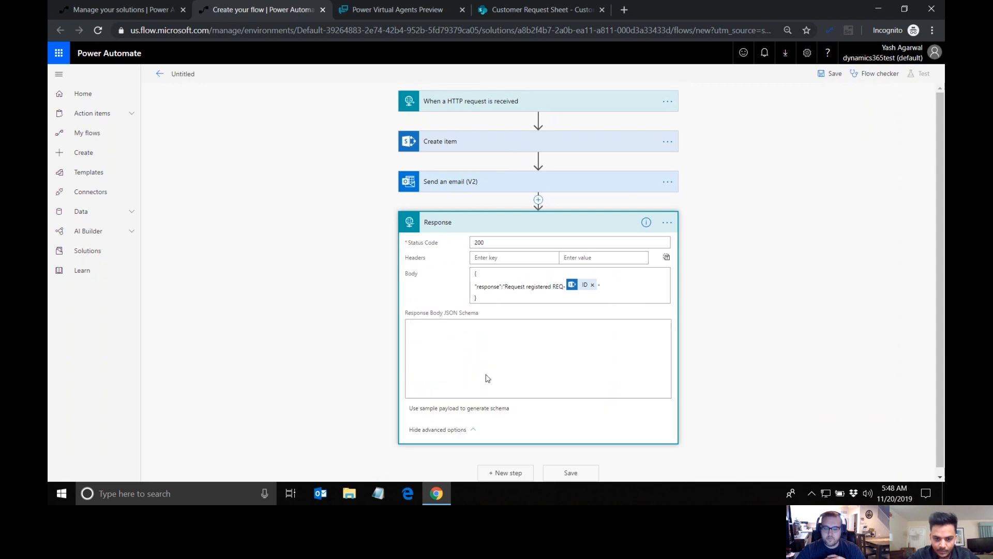
{"action": "left_click", "coordinate": [466, 402]}
{"action": "type", "text": "{"}
{"action": "key", "text": "Return"}
{"action": "type", "text": "\""}
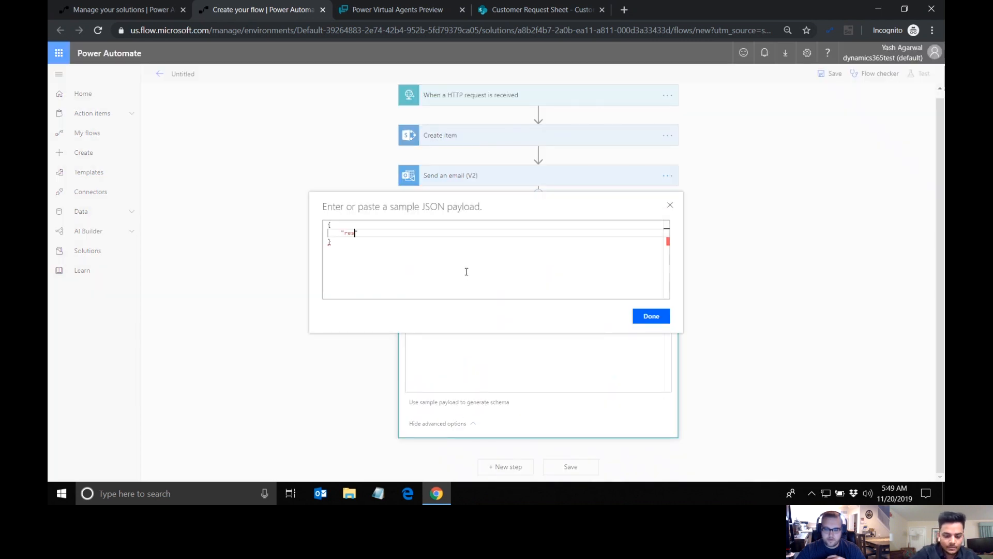
{"action": "type", "text": "response\":\"text"}
{"action": "left_click", "coordinate": [637, 314]}
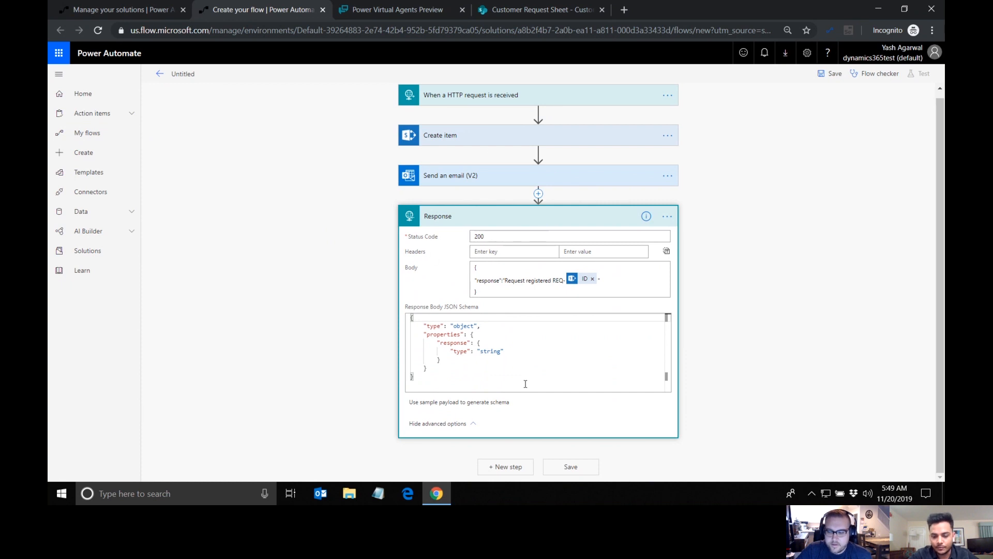
Step: Save the flow, rename it "Create a new Request", and save it again
{"action": "left_click", "coordinate": [579, 469]}
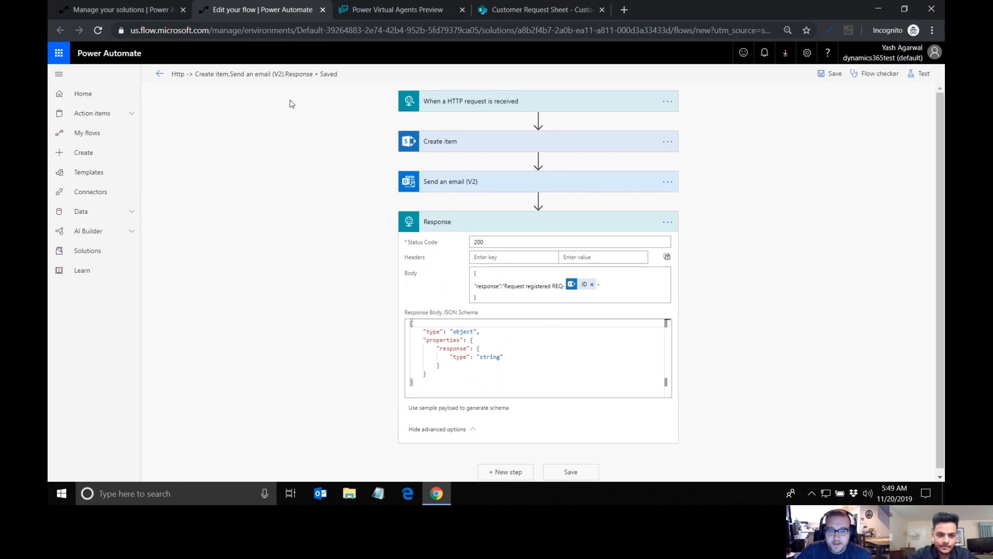
{"action": "left_click", "coordinate": [282, 74]}
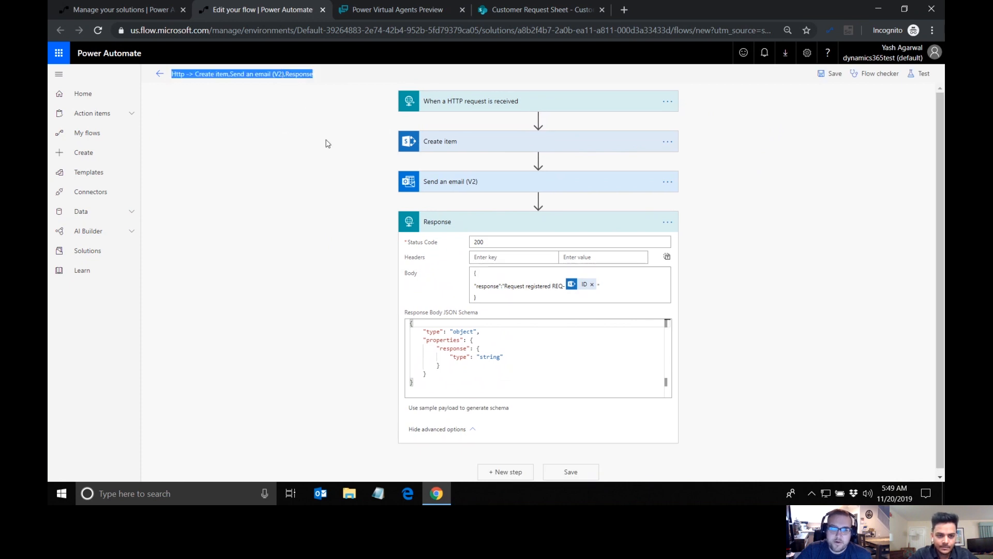
{"action": "type", "text": "Create a new Request"}
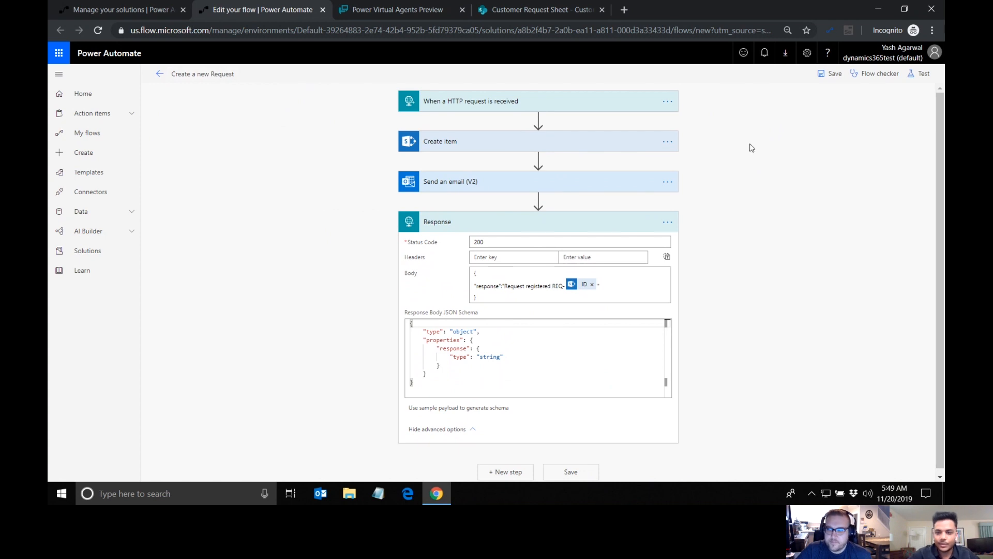
{"action": "left_click", "coordinate": [824, 80]}
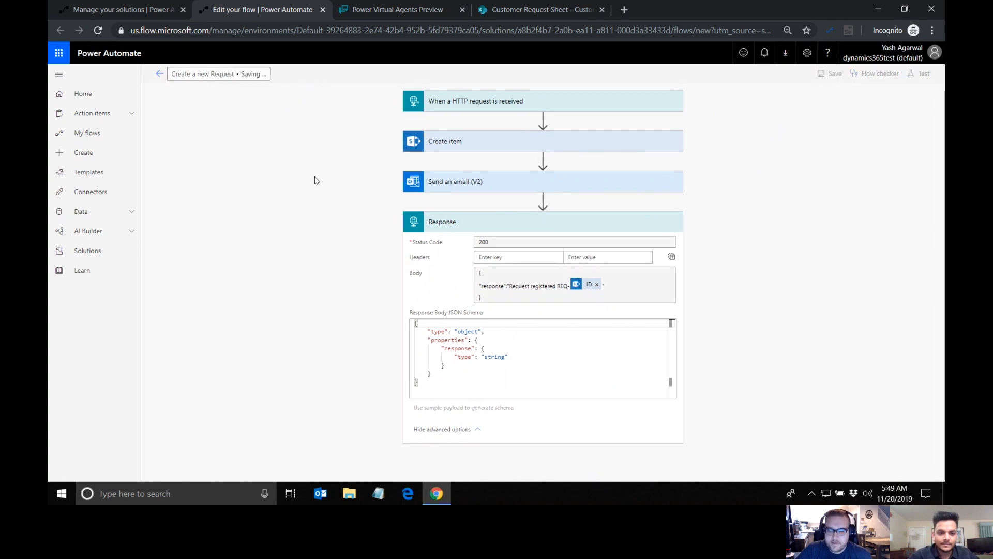
Step: Switch to Power Virtual Agents and add an action calling the Create a new Request flow after the "Enter concern" question
{"action": "left_click", "coordinate": [368, 11]}
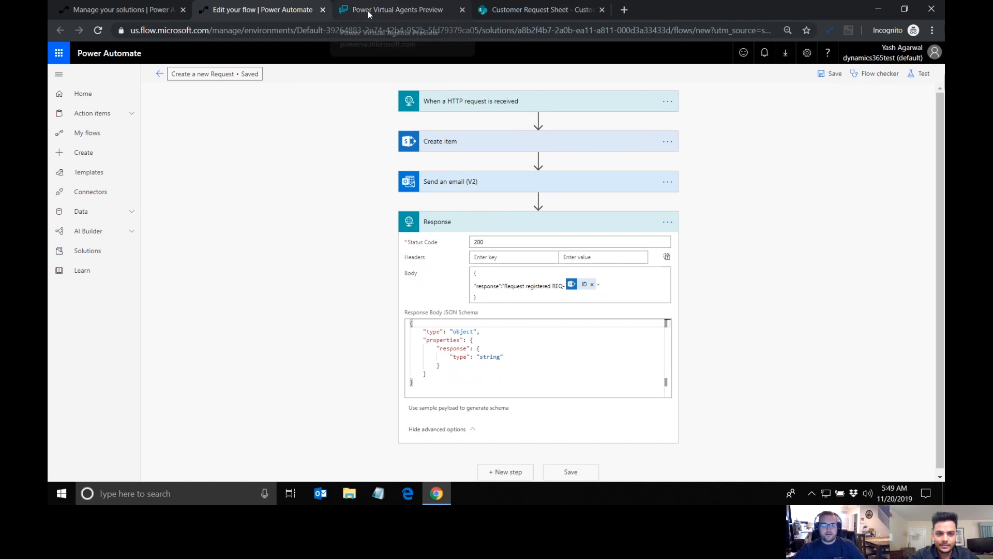
{"action": "left_click", "coordinate": [351, 318]}
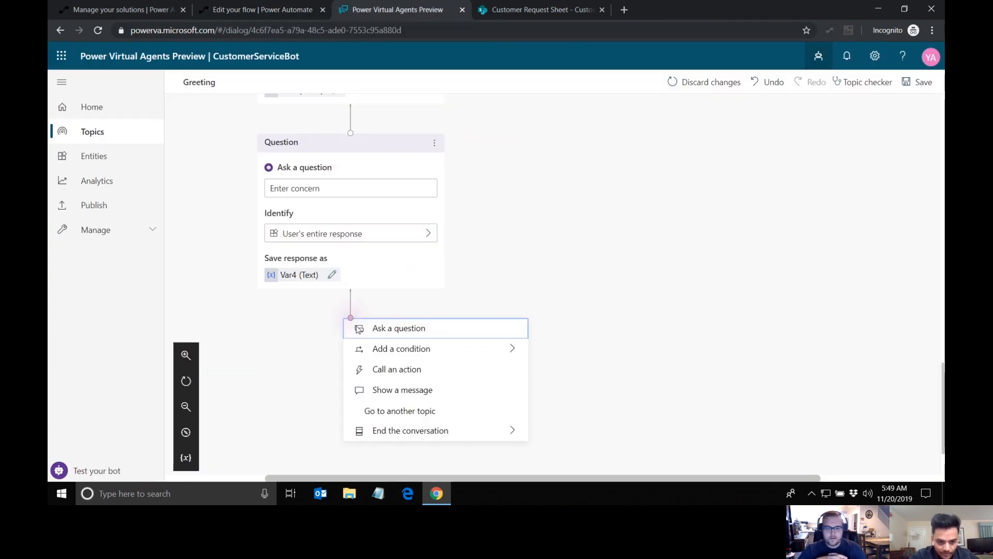
{"action": "left_click", "coordinate": [334, 370]}
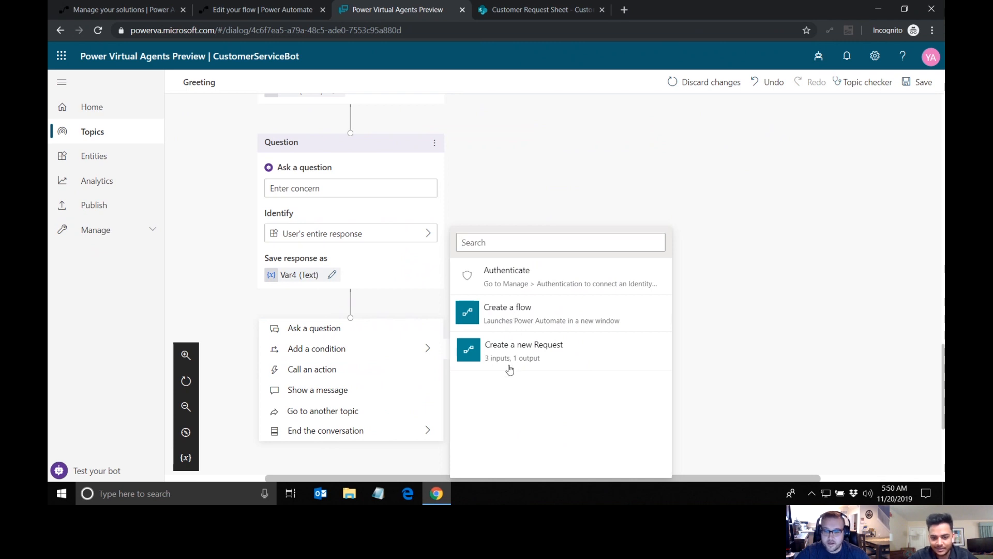
{"action": "left_click", "coordinate": [498, 356]}
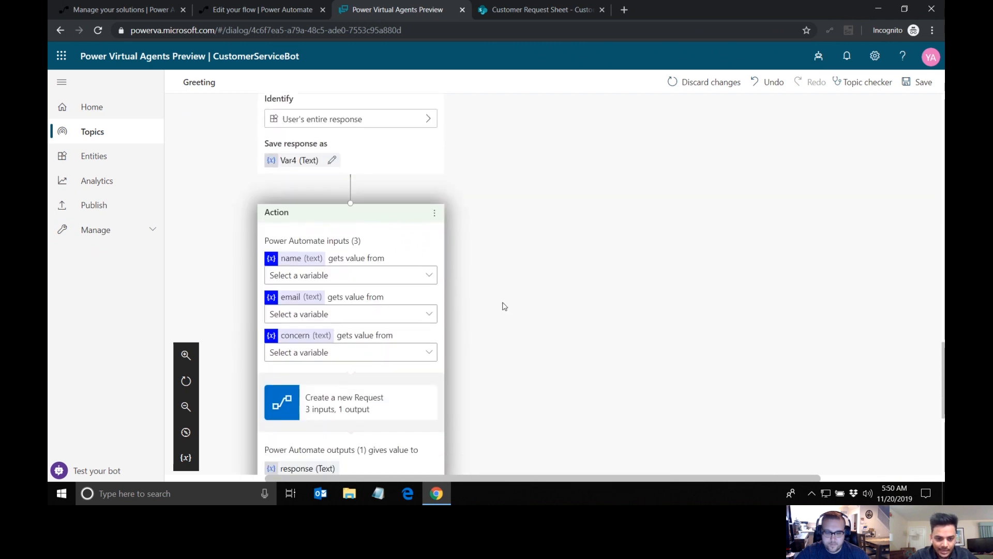
Step: Map the Create a new Request action's name input to Var2, the variable storing the "Enter name" answer
{"action": "scroll", "coordinate": [406, 391], "scroll_direction": "down", "scroll_amount": 1}
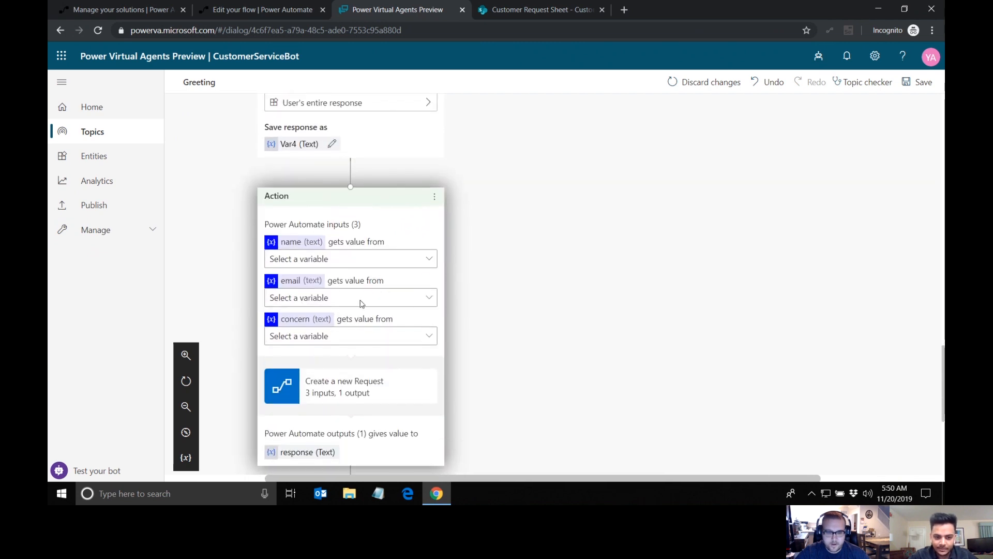
{"action": "left_click", "coordinate": [358, 261]}
{"action": "left_click", "coordinate": [357, 262]}
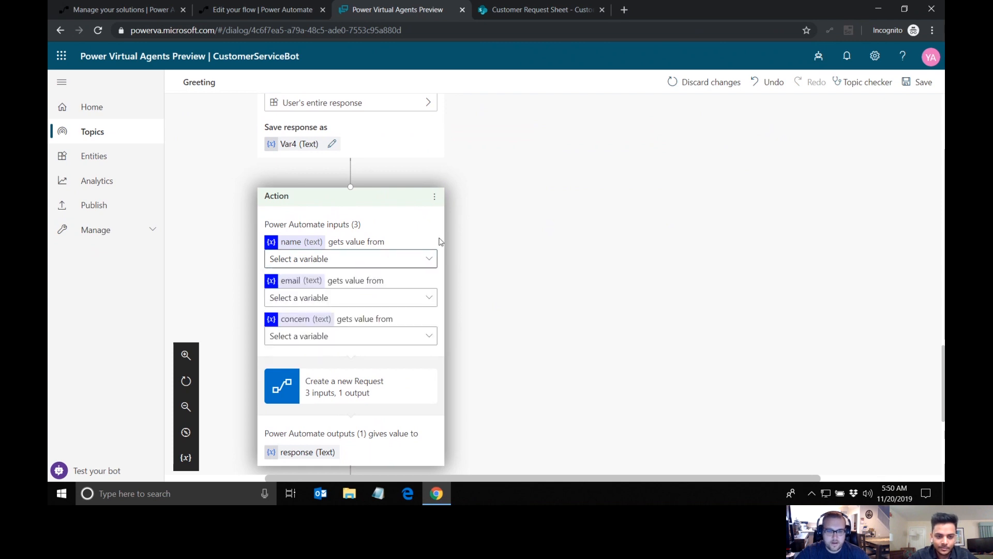
{"action": "scroll", "coordinate": [440, 242], "scroll_direction": "up", "scroll_amount": 10}
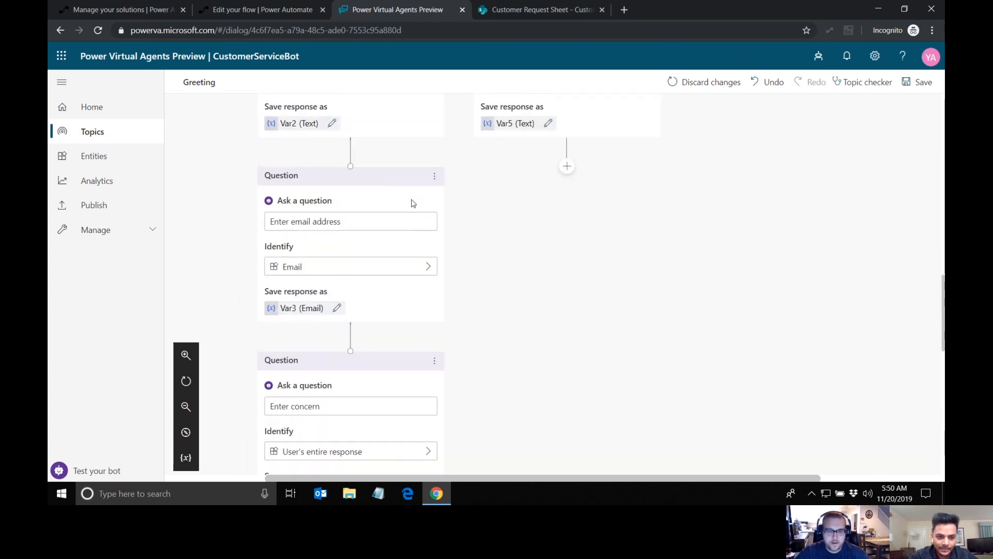
{"action": "scroll", "coordinate": [400, 186], "scroll_direction": "up", "scroll_amount": 2}
{"action": "scroll", "coordinate": [395, 197], "scroll_direction": "up", "scroll_amount": 1}
{"action": "scroll", "coordinate": [395, 198], "scroll_direction": "down", "scroll_amount": 4}
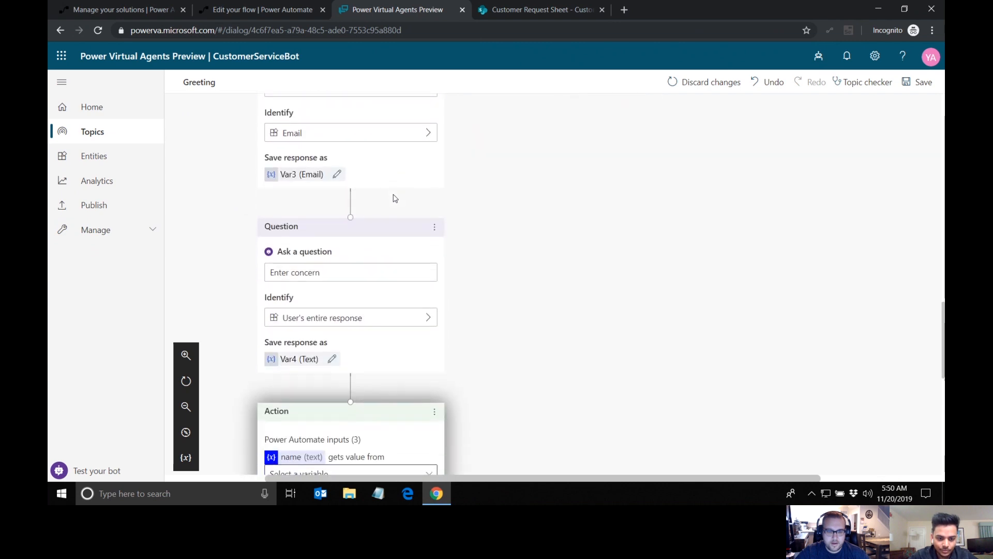
{"action": "scroll", "coordinate": [395, 198], "scroll_direction": "down", "scroll_amount": 5}
{"action": "left_click", "coordinate": [355, 233]}
{"action": "left_click", "coordinate": [332, 270]}
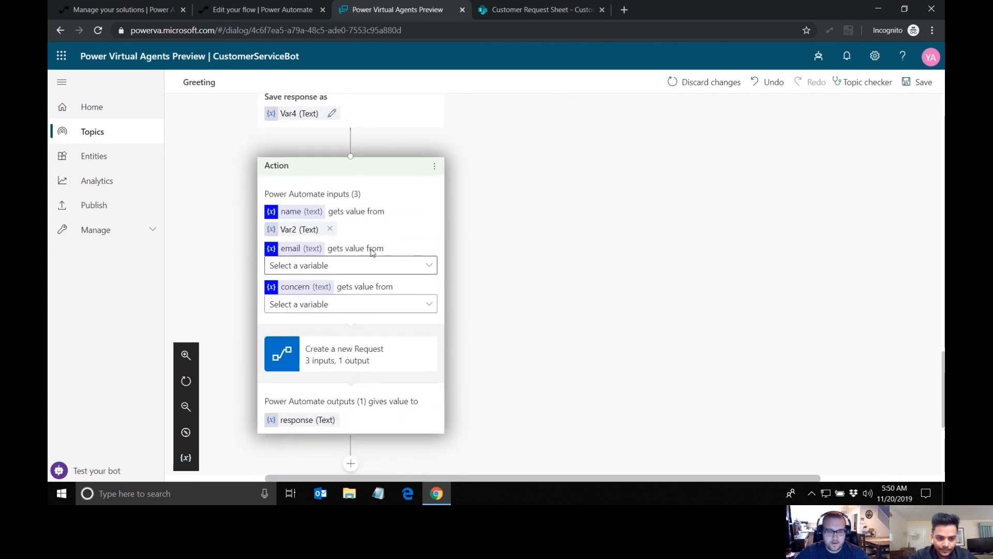
Step: Map the action's email input to Var3 and its concern input to Var4
{"action": "left_click", "coordinate": [366, 267]}
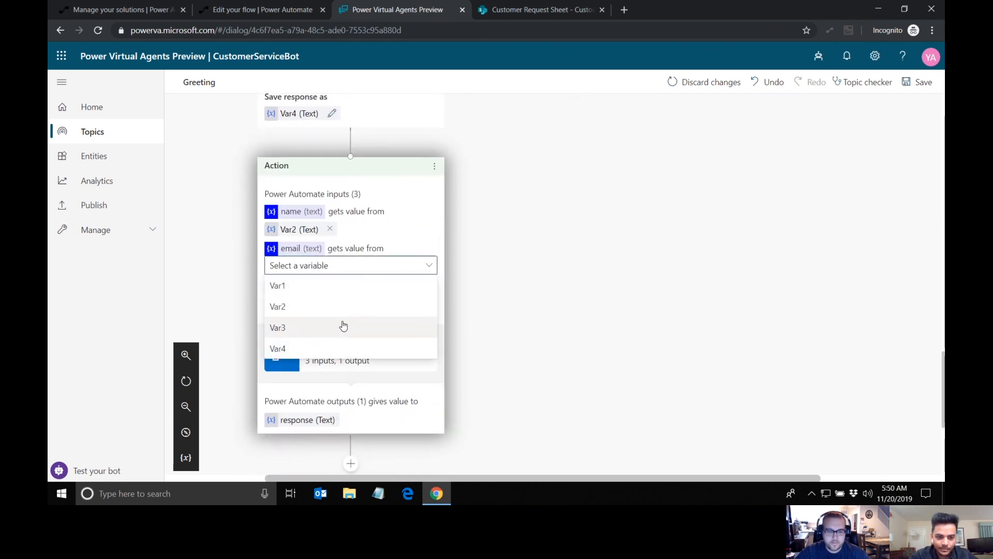
{"action": "left_click", "coordinate": [343, 326]}
{"action": "left_click", "coordinate": [371, 303]}
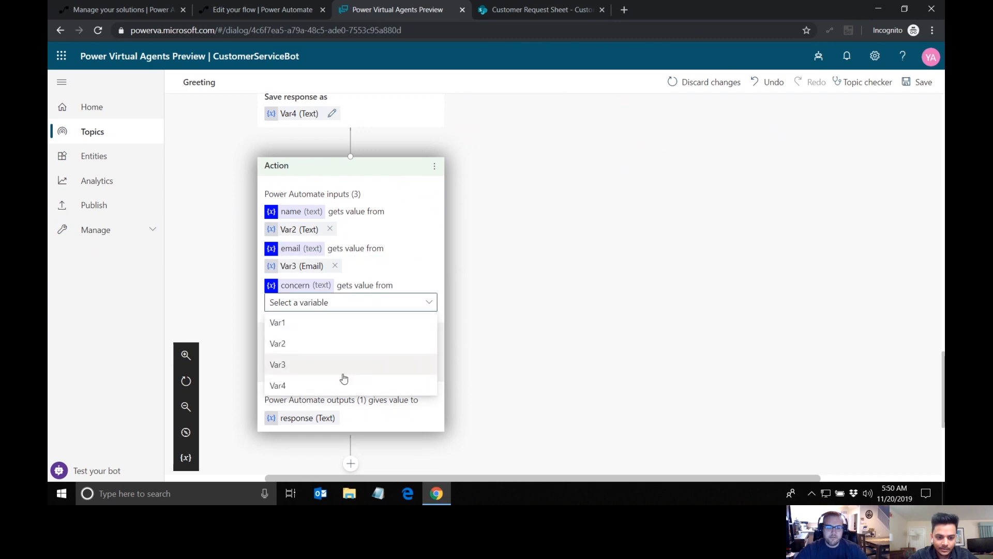
{"action": "left_click", "coordinate": [328, 386]}
Step: Add a message node after the Create a new Request action that shows the response variable
{"action": "scroll", "coordinate": [462, 360], "scroll_direction": "down", "scroll_amount": 2}
{"action": "scroll", "coordinate": [462, 359], "scroll_direction": "down", "scroll_amount": 2}
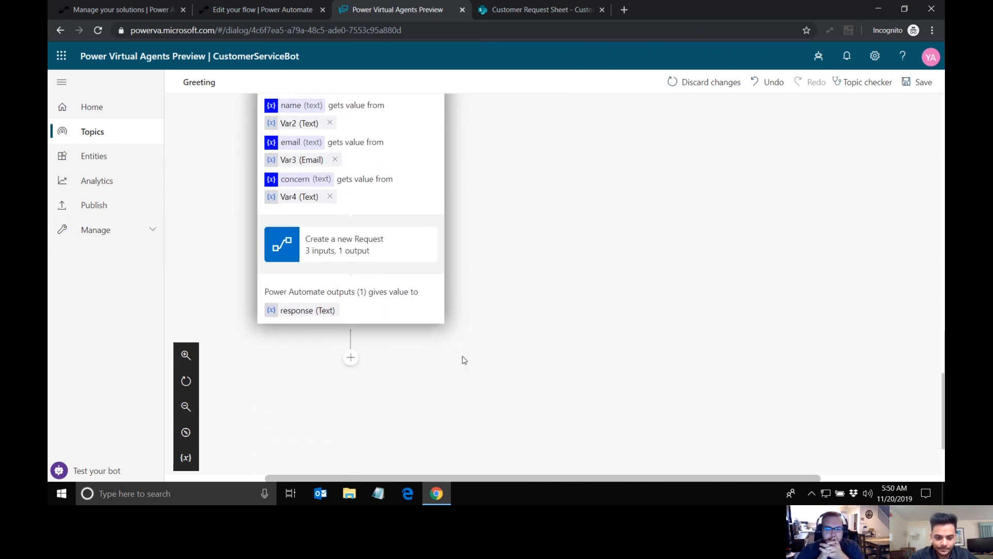
{"action": "left_click", "coordinate": [351, 351]}
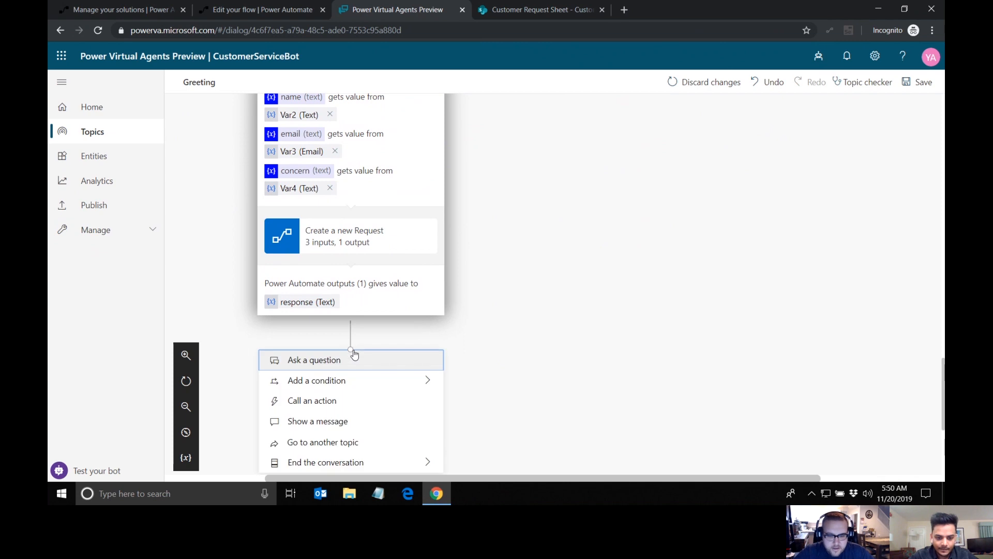
{"action": "left_click", "coordinate": [373, 421]}
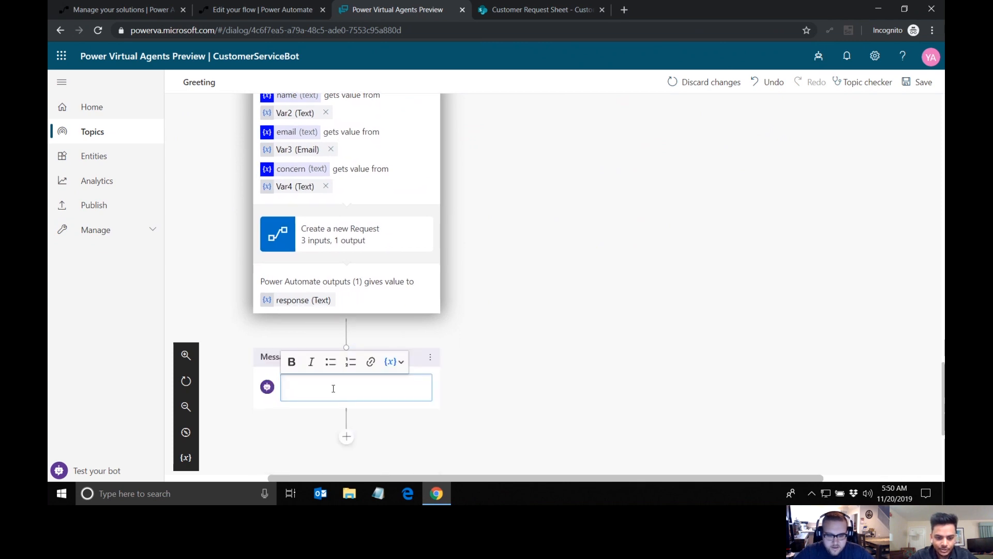
{"action": "scroll", "coordinate": [334, 389], "scroll_direction": "down", "scroll_amount": 2}
{"action": "left_click", "coordinate": [399, 340]}
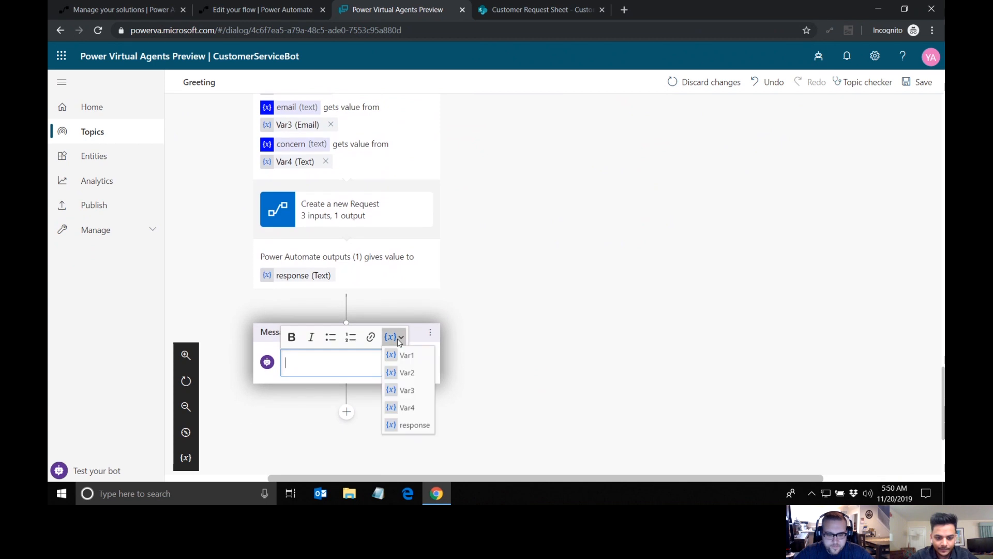
{"action": "left_click", "coordinate": [408, 425]}
{"action": "left_click", "coordinate": [502, 356]}
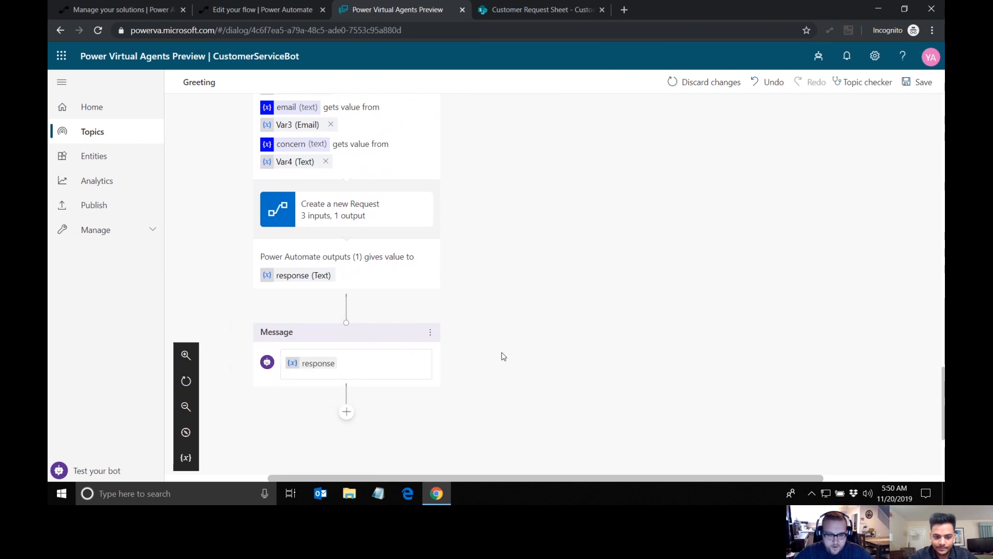
Step: End the conversation with a survey after the response message
{"action": "scroll", "coordinate": [517, 377], "scroll_direction": "down", "scroll_amount": 2}
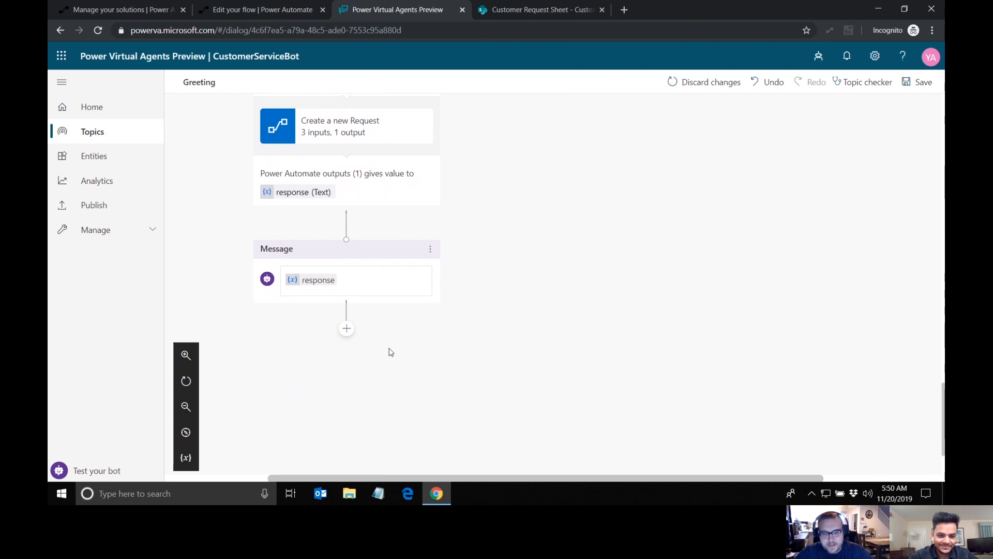
{"action": "left_click", "coordinate": [347, 331]}
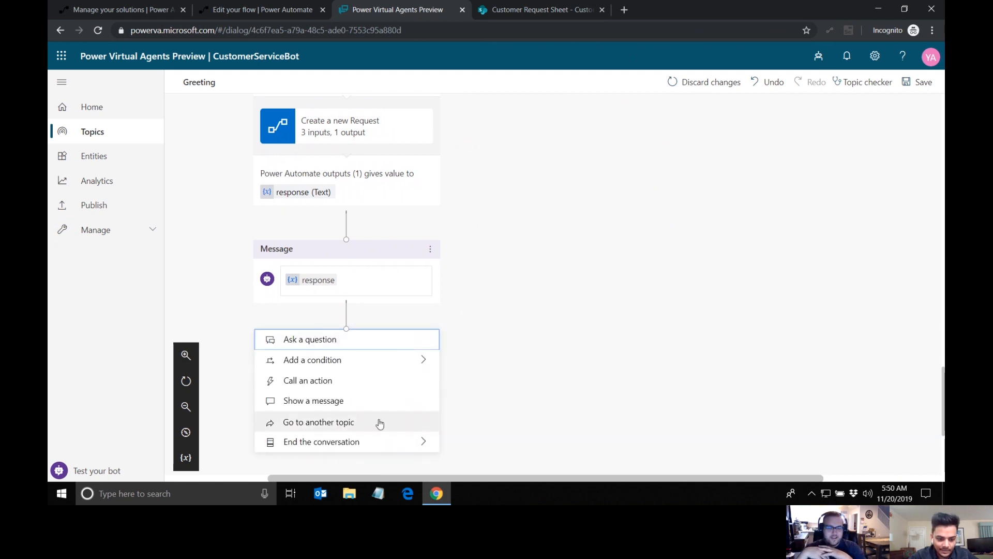
{"action": "mouse_move", "coordinate": [376, 443]}
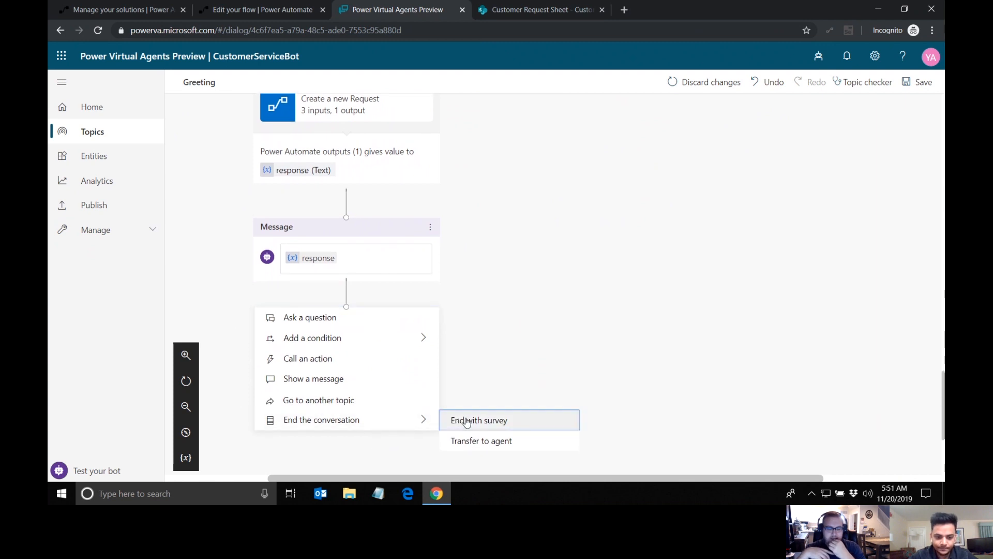
{"action": "left_click", "coordinate": [467, 421]}
Step: Review the Greeting topic's questions and its Create a new request, Track a request and End conversation branches
{"action": "scroll", "coordinate": [511, 283], "scroll_direction": "up", "scroll_amount": 10}
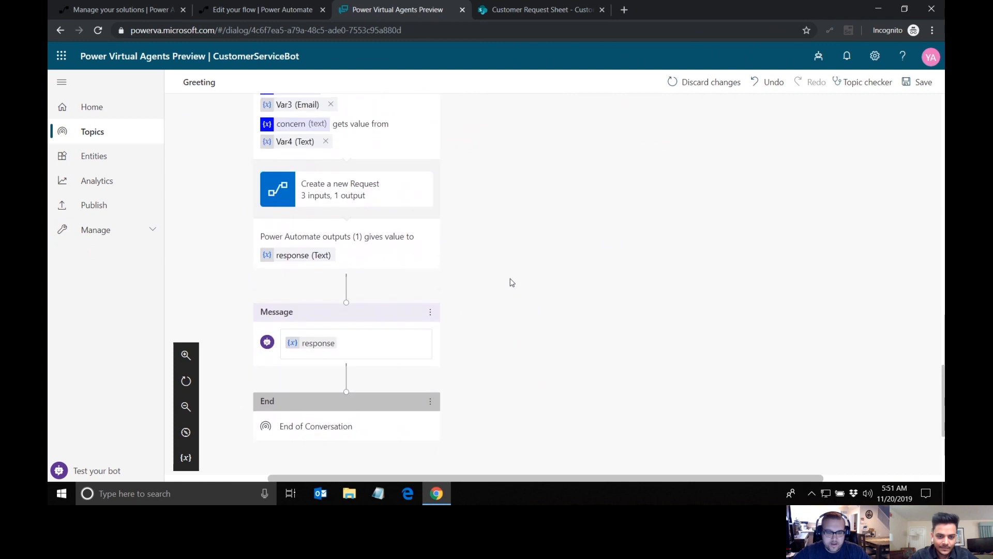
{"action": "scroll", "coordinate": [511, 282], "scroll_direction": "up", "scroll_amount": 5}
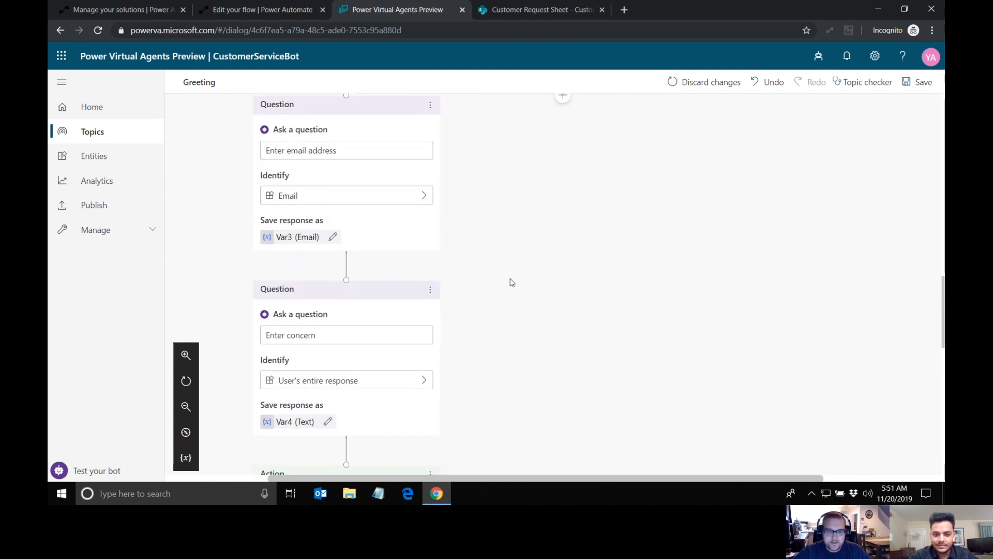
{"action": "scroll", "coordinate": [512, 283], "scroll_direction": "up", "scroll_amount": 3}
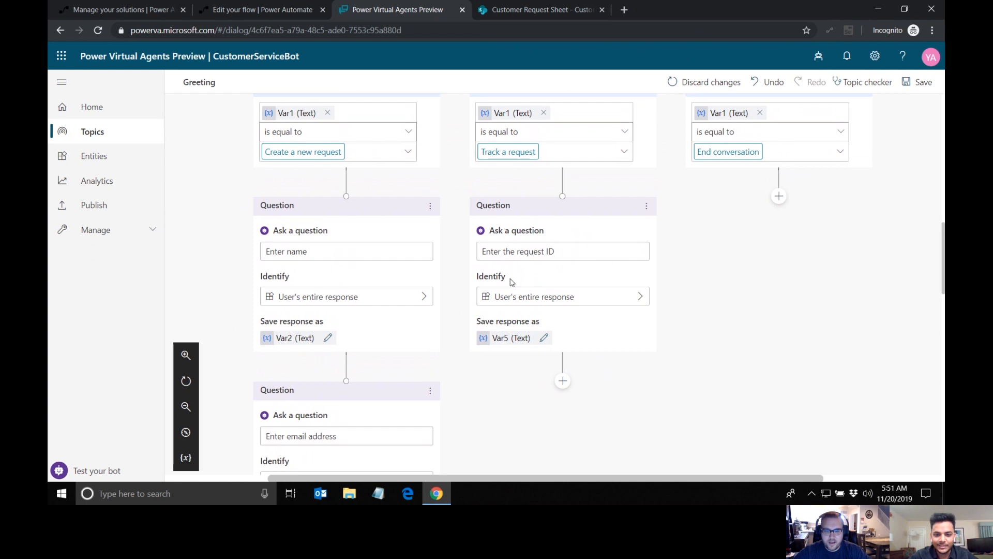
{"action": "scroll", "coordinate": [511, 281], "scroll_direction": "down", "scroll_amount": 1}
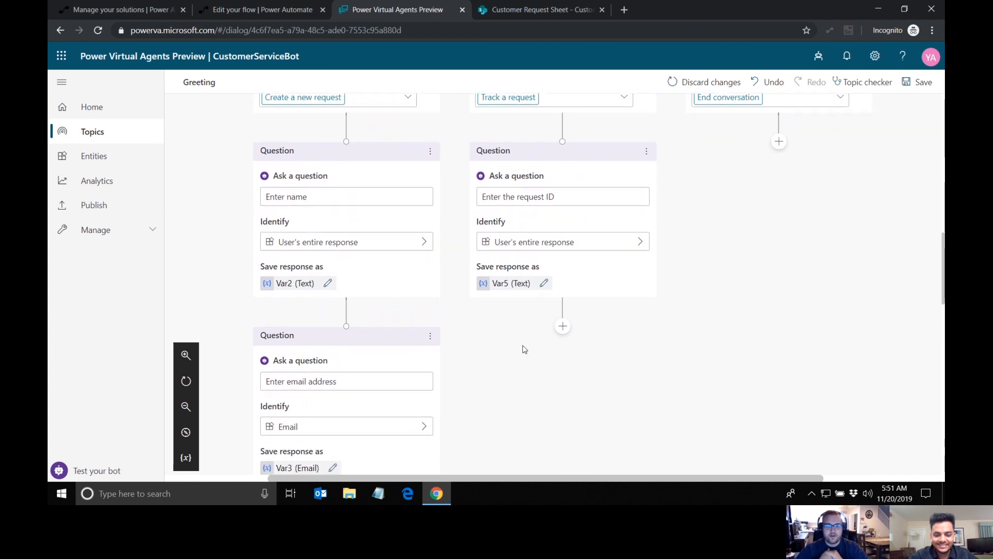
{"action": "scroll", "coordinate": [525, 349], "scroll_direction": "down", "scroll_amount": 1}
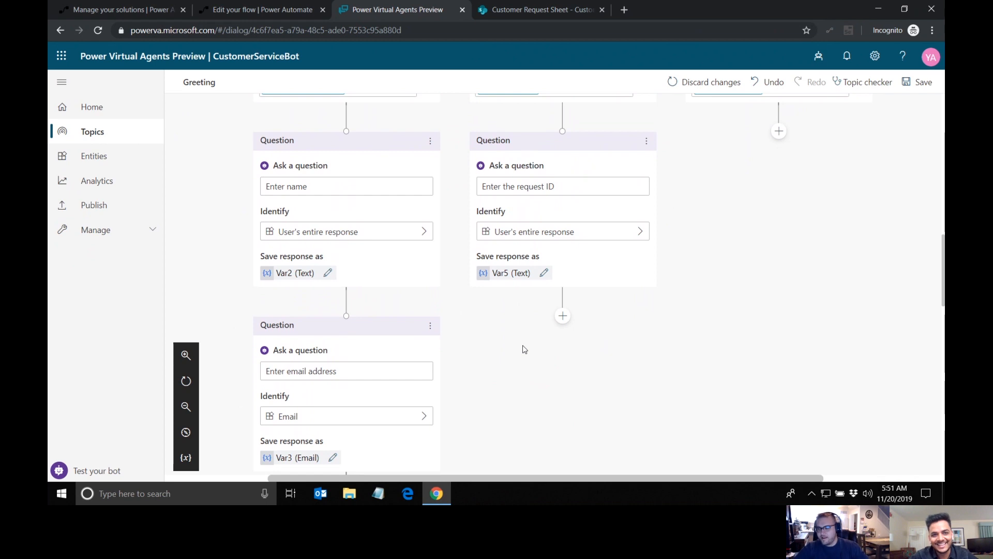
{"action": "scroll", "coordinate": [524, 350], "scroll_direction": "down", "scroll_amount": 1}
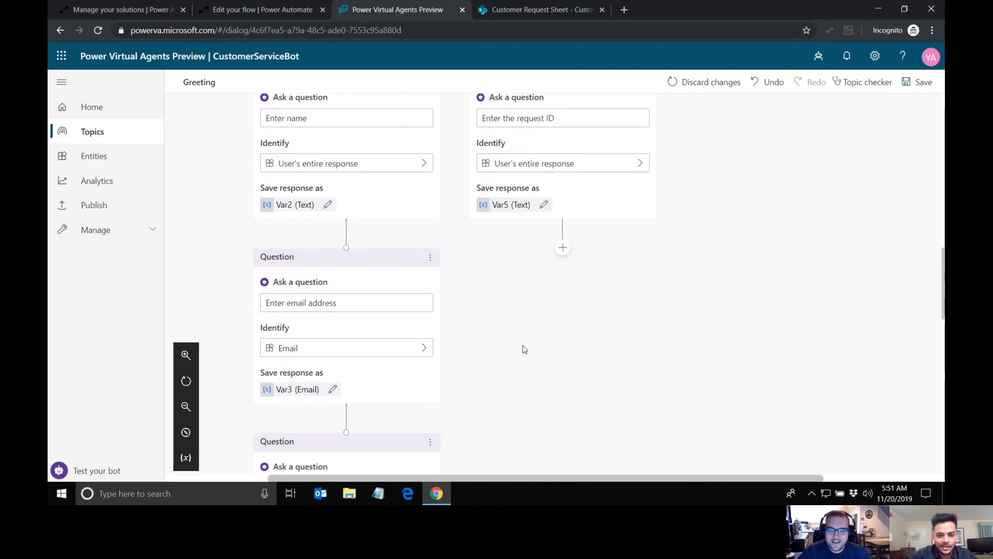
{"action": "scroll", "coordinate": [524, 349], "scroll_direction": "up", "scroll_amount": 1}
{"action": "scroll", "coordinate": [524, 349], "scroll_direction": "up", "scroll_amount": 1}
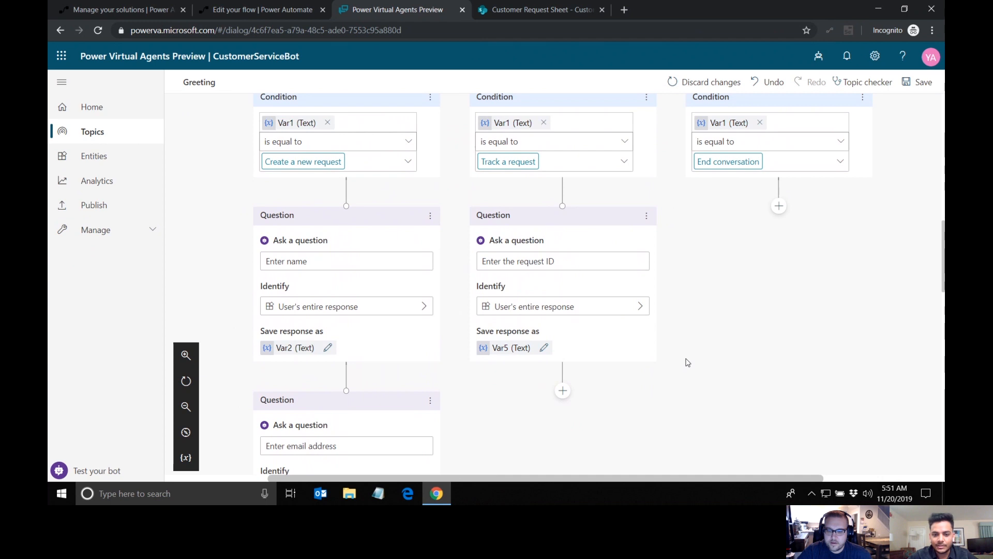
{"action": "scroll", "coordinate": [687, 362], "scroll_direction": "up", "scroll_amount": 1}
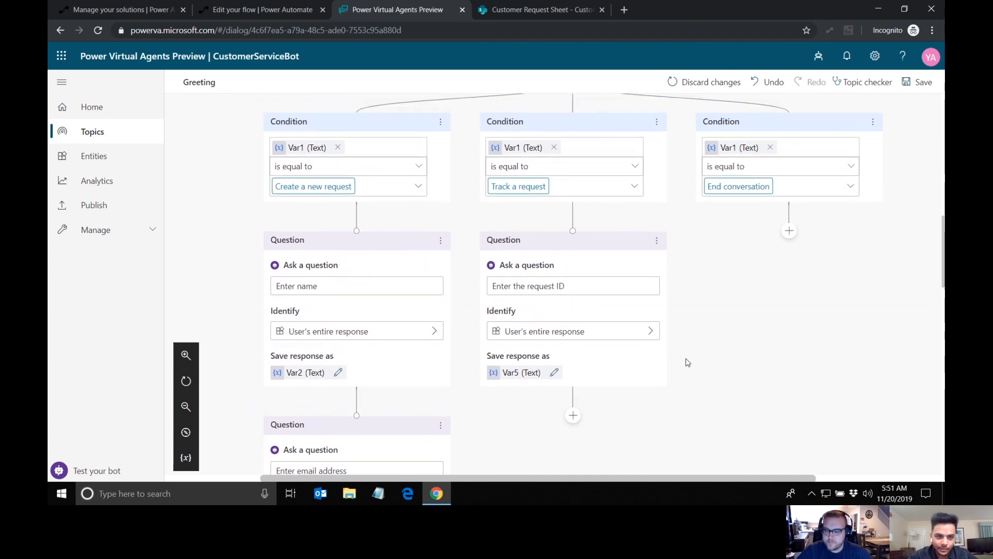
Step: Switch to Power Automate, create a new flow in Flow Solution and name it "Get Request"
{"action": "left_click", "coordinate": [274, 9]}
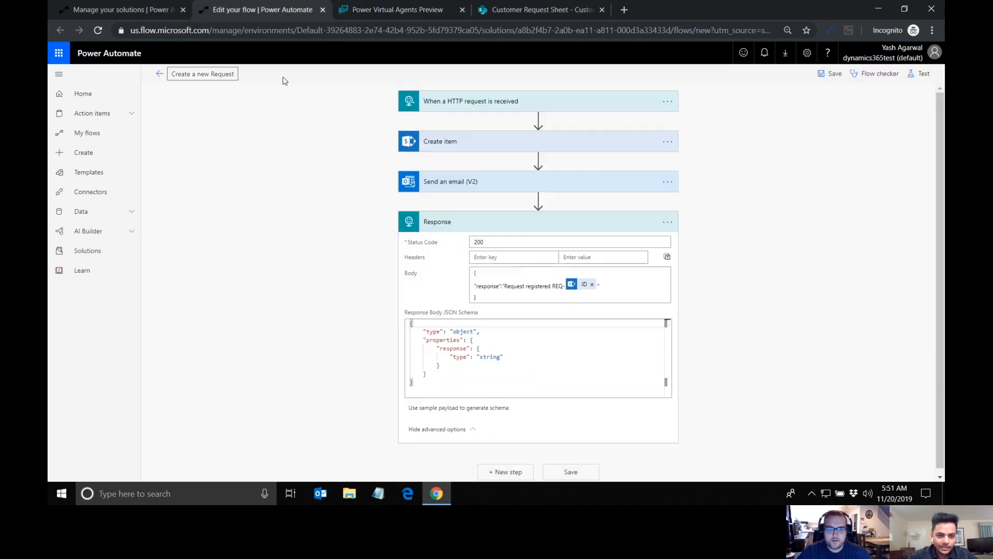
{"action": "left_click", "coordinate": [140, 10]}
{"action": "left_click", "coordinate": [606, 305]}
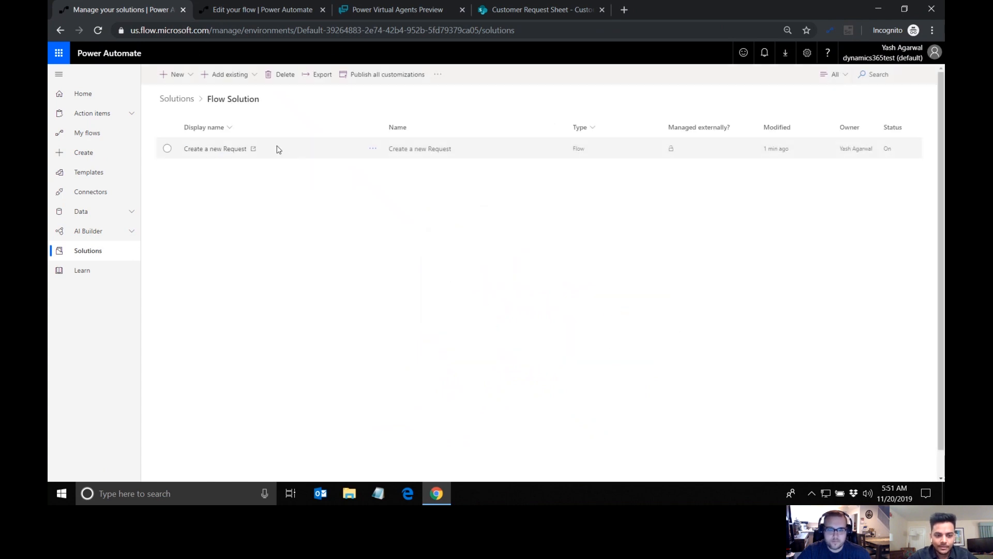
{"action": "left_click", "coordinate": [187, 75]}
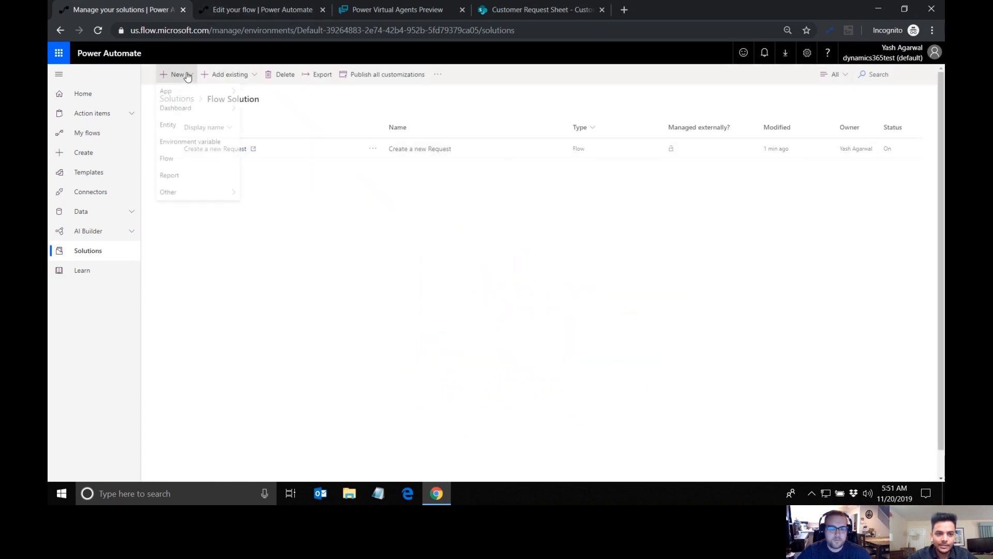
{"action": "left_click", "coordinate": [191, 162]}
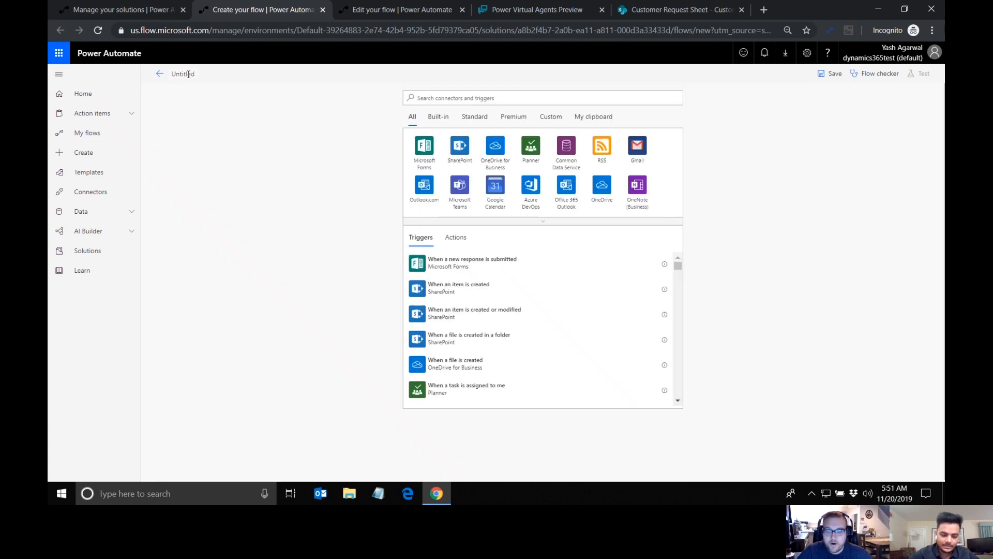
{"action": "type", "text": "Get R"}
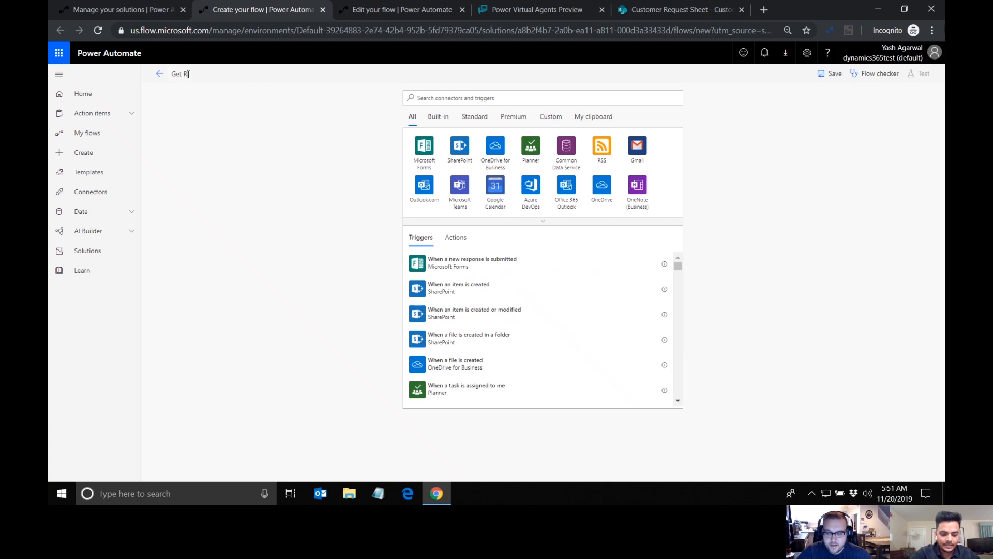
{"action": "type", "text": "equest"}
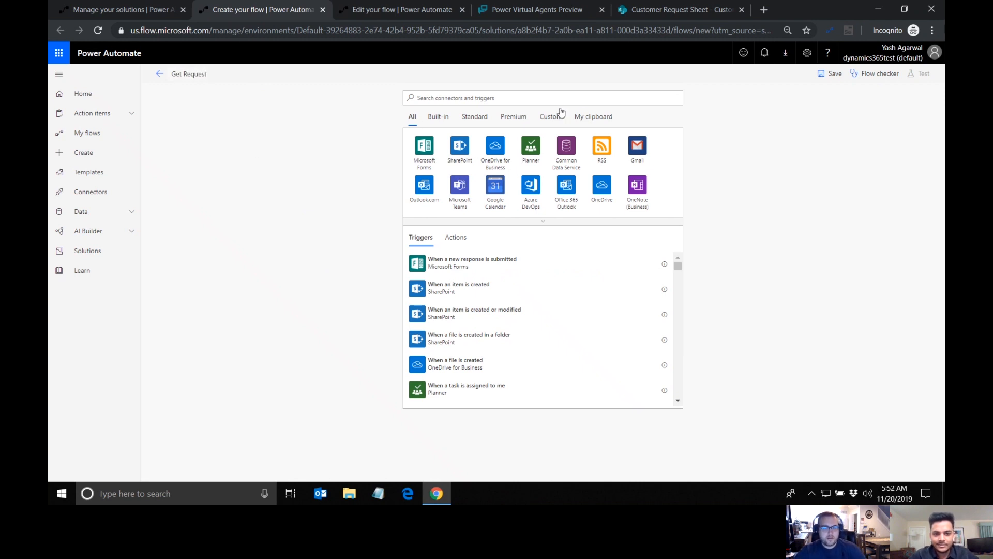
Step: Add the "When a HTTP request is received" trigger to the Get Request flow
{"action": "left_click", "coordinate": [526, 93]}
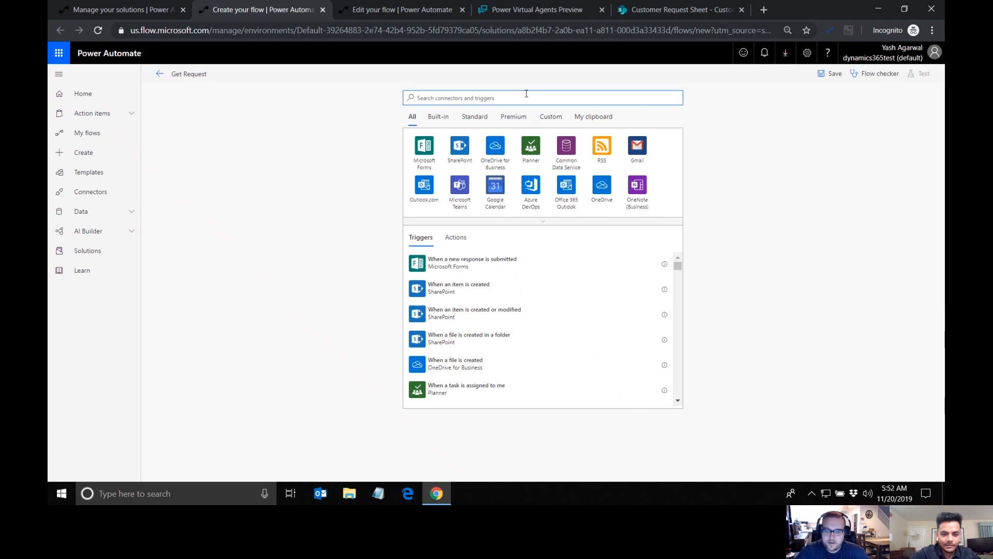
{"action": "type", "text": "r"}
{"action": "key", "text": "BackSpace"}
{"action": "type", "text": "Http"}
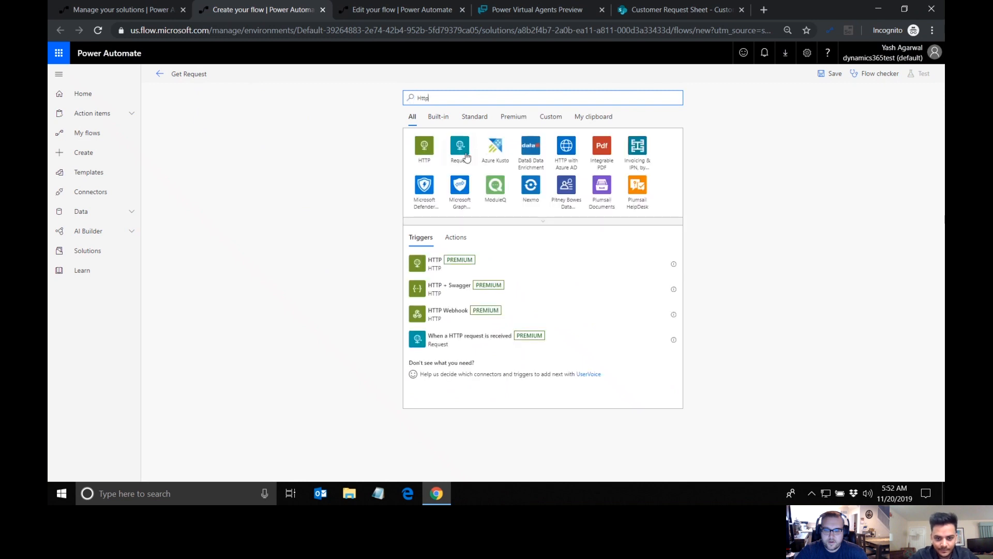
{"action": "left_click", "coordinate": [464, 336]}
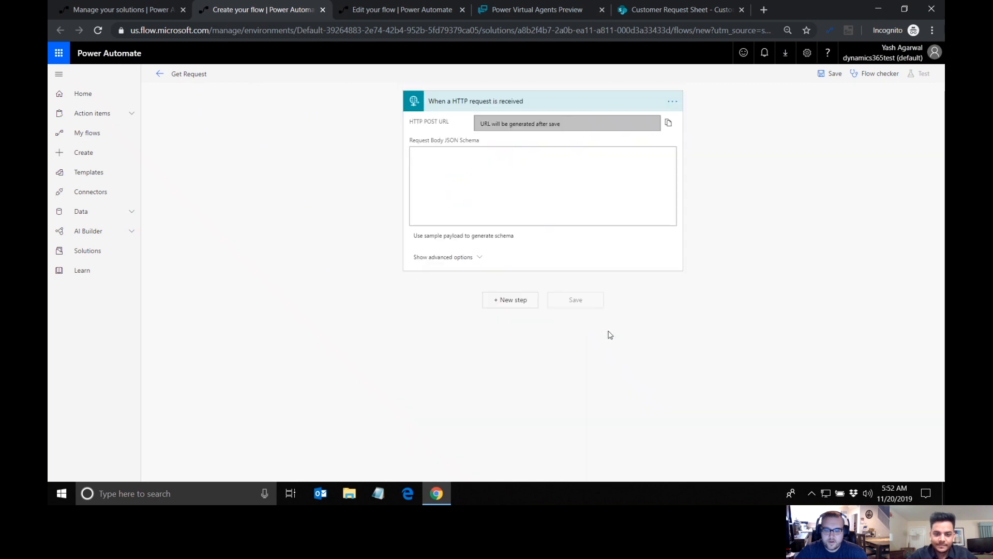
Step: Generate the trigger's request body schema from a sample JSON payload with "reqid":"text"
{"action": "left_click", "coordinate": [481, 234]}
{"action": "type", "text": "\""}
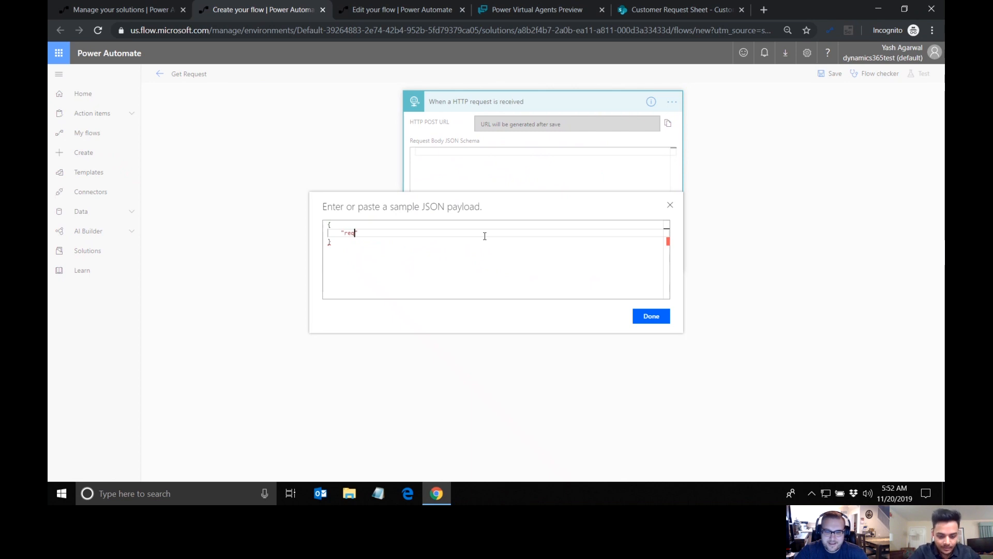
{"action": "type", "text": "reqid\"\""}
{"action": "key", "text": "BackSpace"}
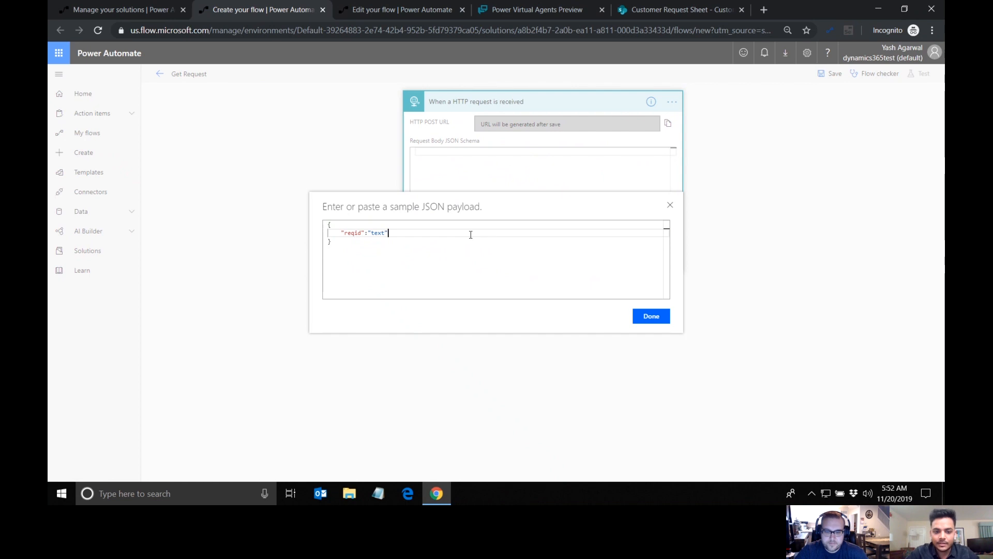
{"action": "left_click", "coordinate": [641, 317]}
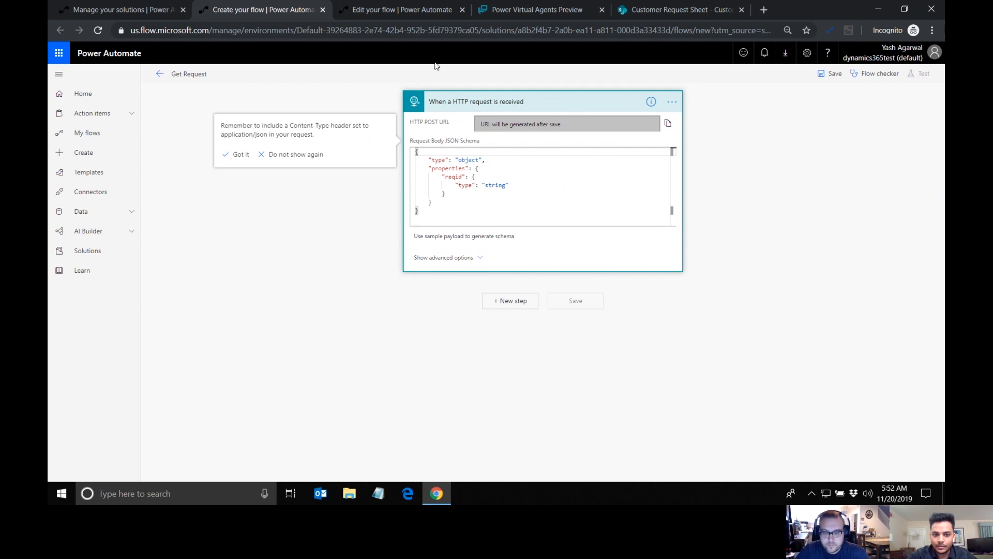
Step: Add a SharePoint Get item action after the HTTP request trigger
{"action": "left_click", "coordinate": [507, 301]}
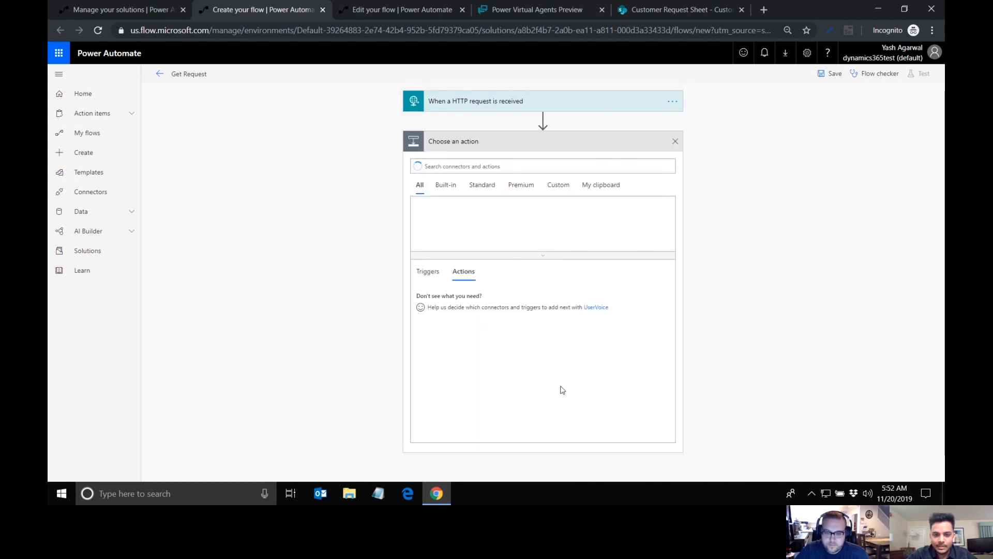
{"action": "type", "text": "get item"}
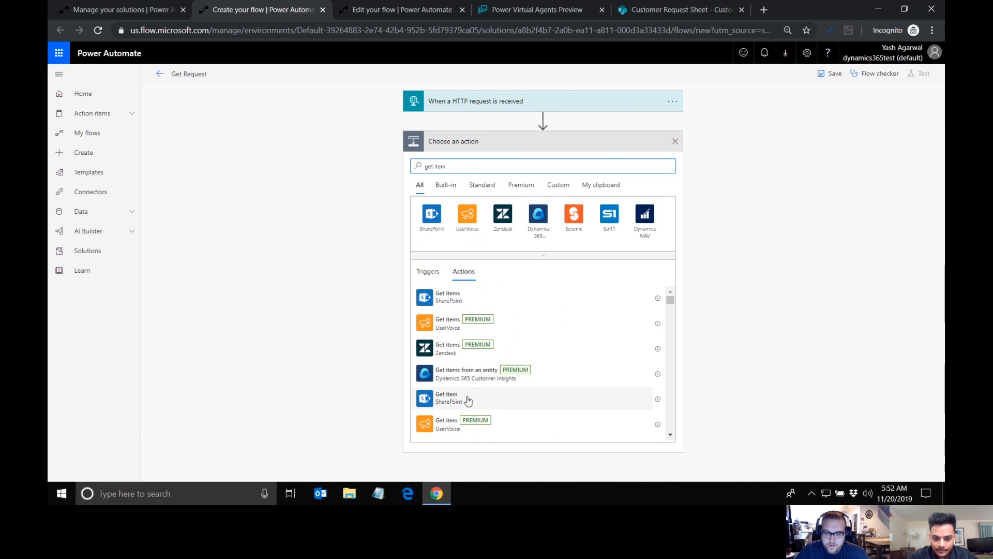
{"action": "left_click", "coordinate": [468, 398]}
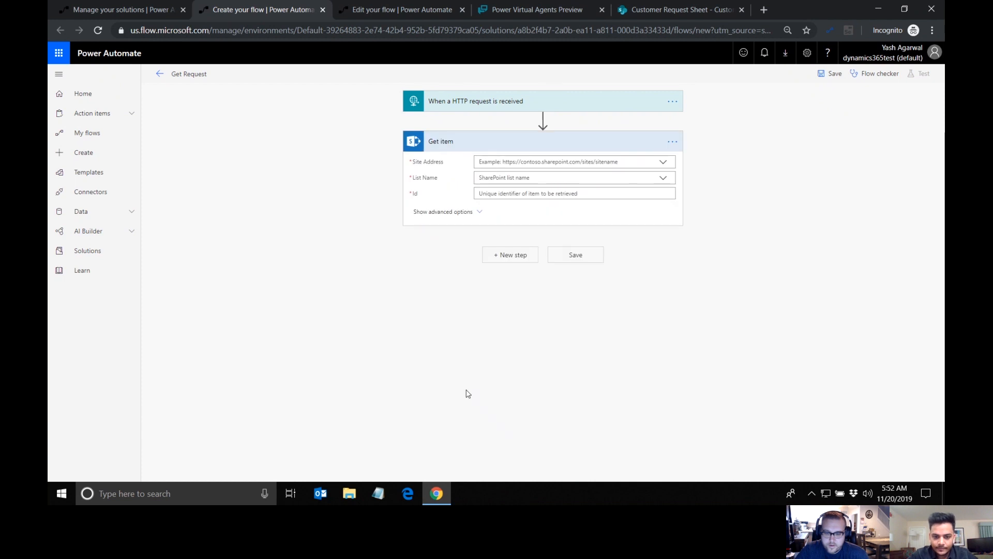
{"action": "left_click", "coordinate": [527, 161]}
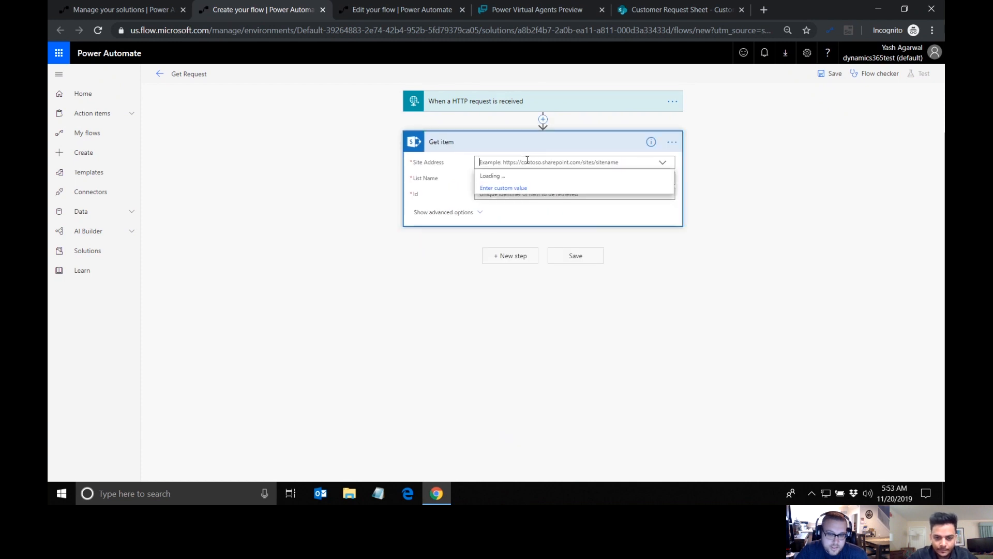
{"action": "left_click", "coordinate": [649, 9]}
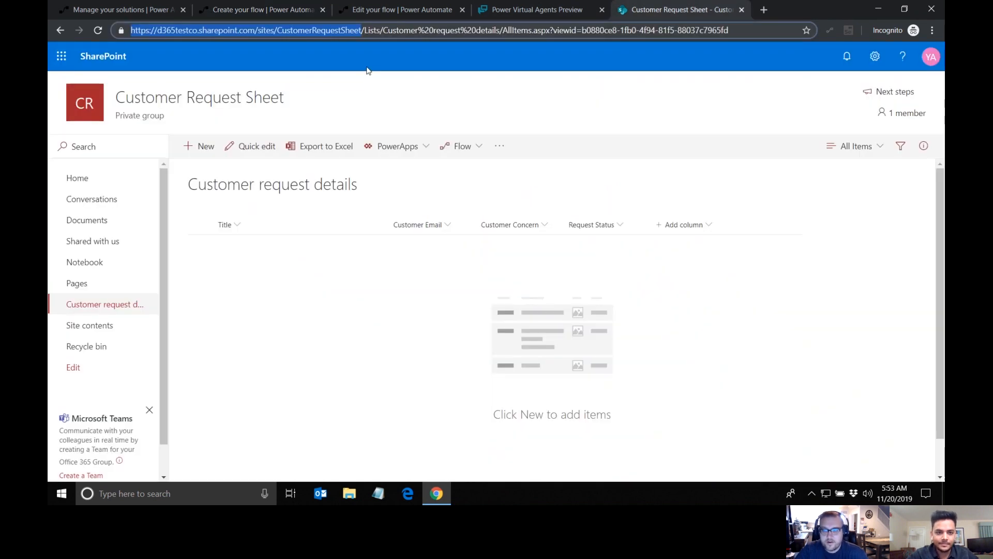
{"action": "left_click", "coordinate": [340, 30]}
{"action": "left_click_drag", "start_coordinate": [364, 30], "coordinate": [127, 33]}
{"action": "key", "text": "ctrl+c"}
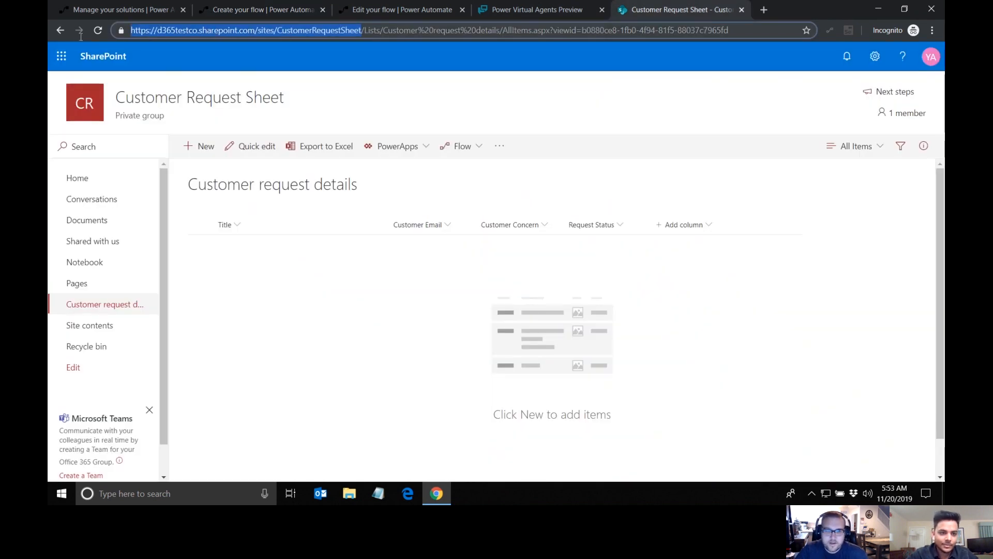
{"action": "left_click", "coordinate": [252, 9]}
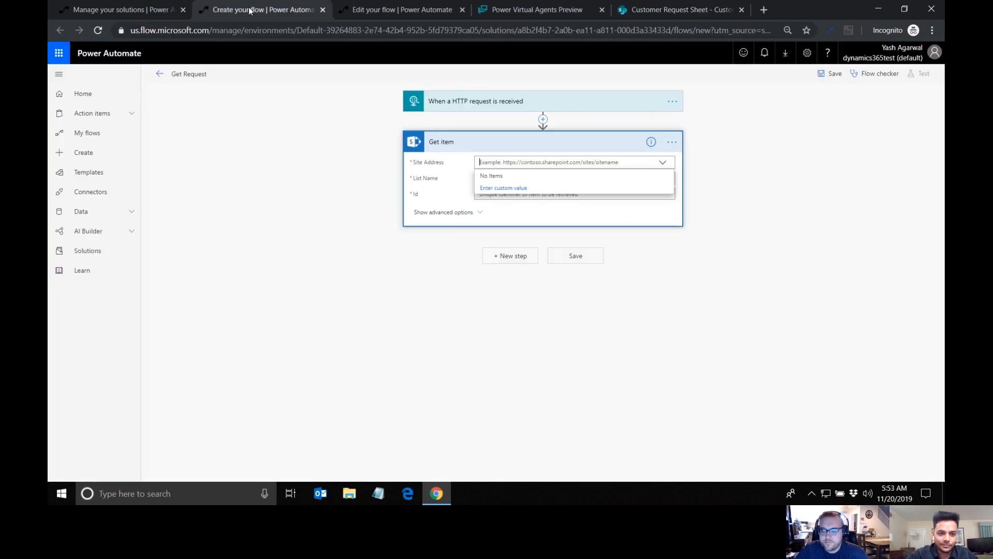
{"action": "key", "text": "ctrl+v"}
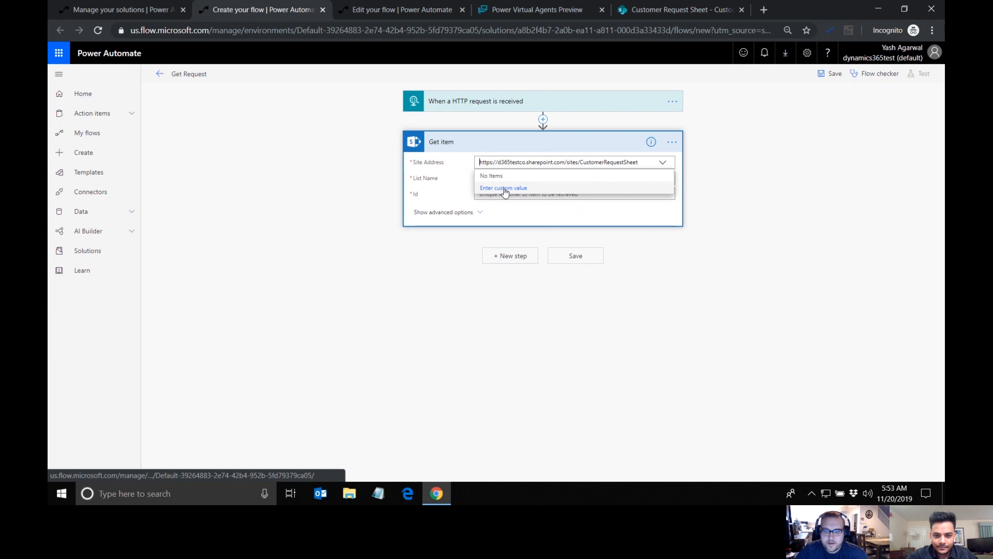
{"action": "left_click", "coordinate": [462, 184]}
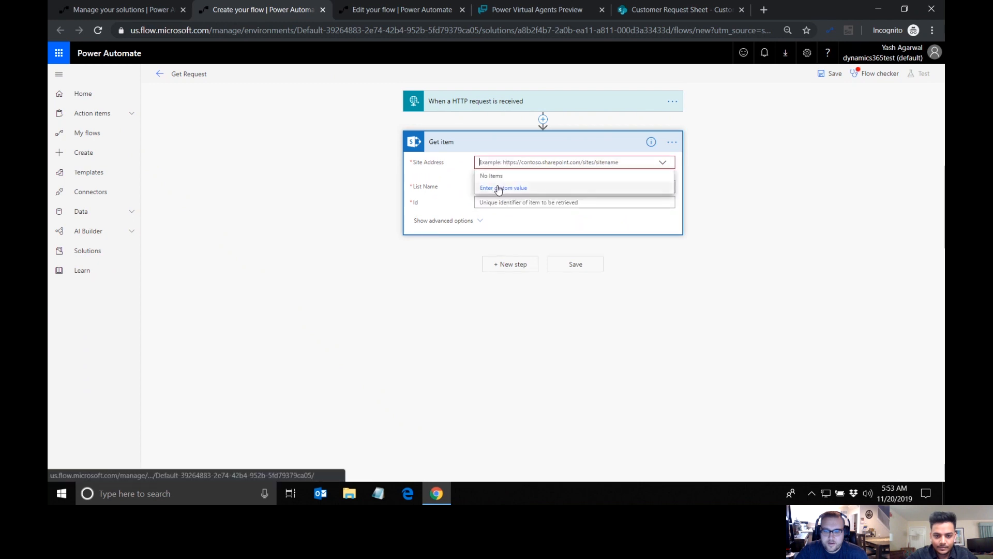
{"action": "left_click", "coordinate": [499, 189]}
{"action": "key", "text": "ctrl+v"}
{"action": "left_click", "coordinate": [455, 178]}
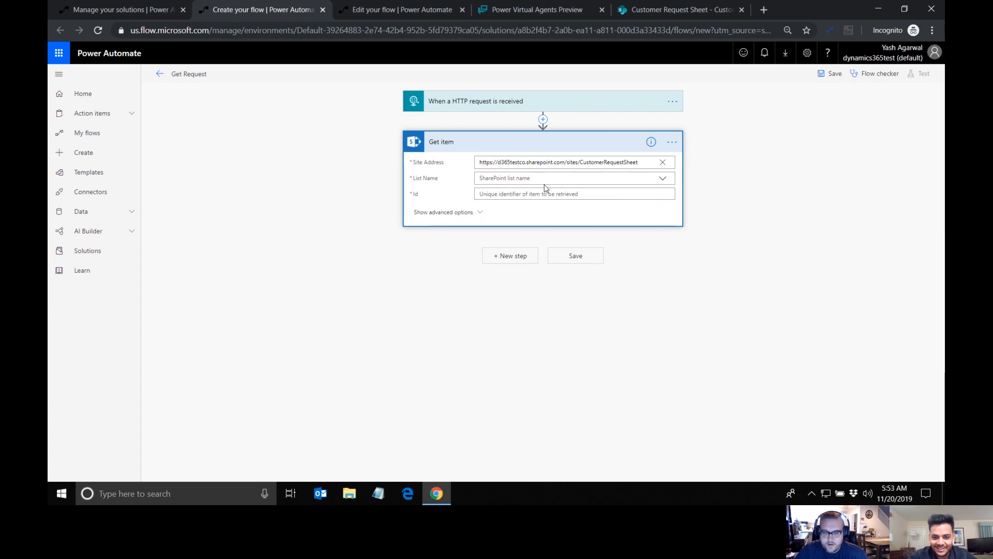
{"action": "left_click", "coordinate": [662, 181]}
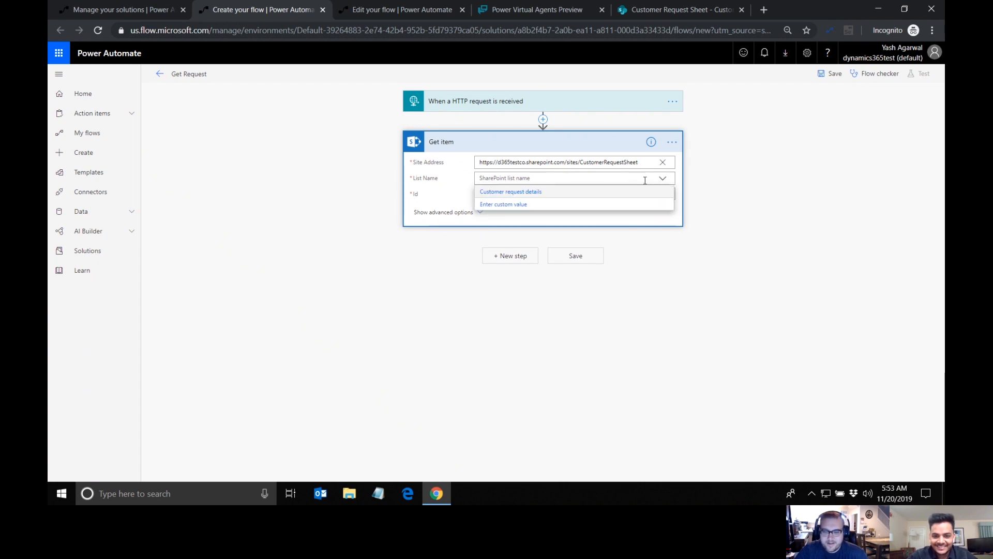
{"action": "left_click", "coordinate": [499, 192]}
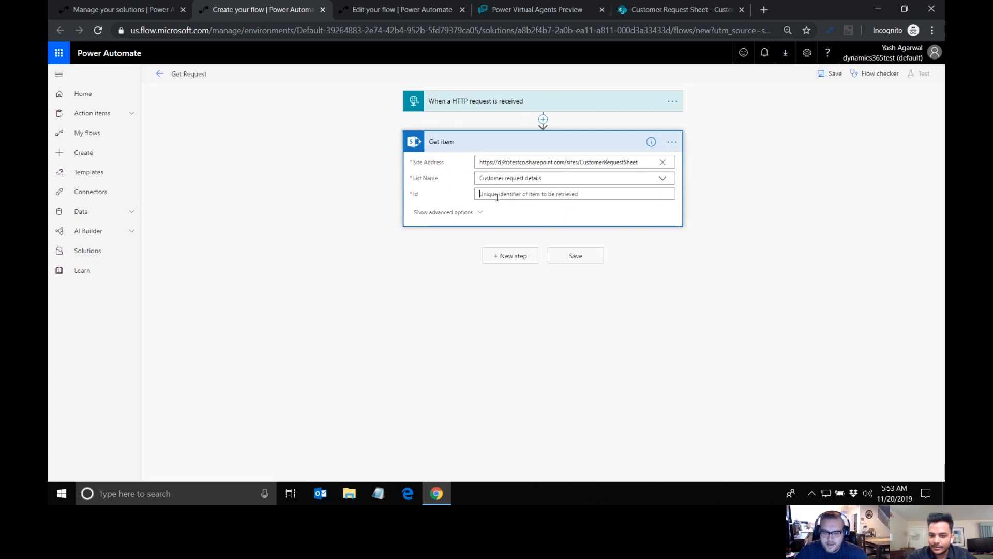
Step: Start an expression for Get item's Id that nests the functions as int(last(split( ))
{"action": "left_click", "coordinate": [497, 197]}
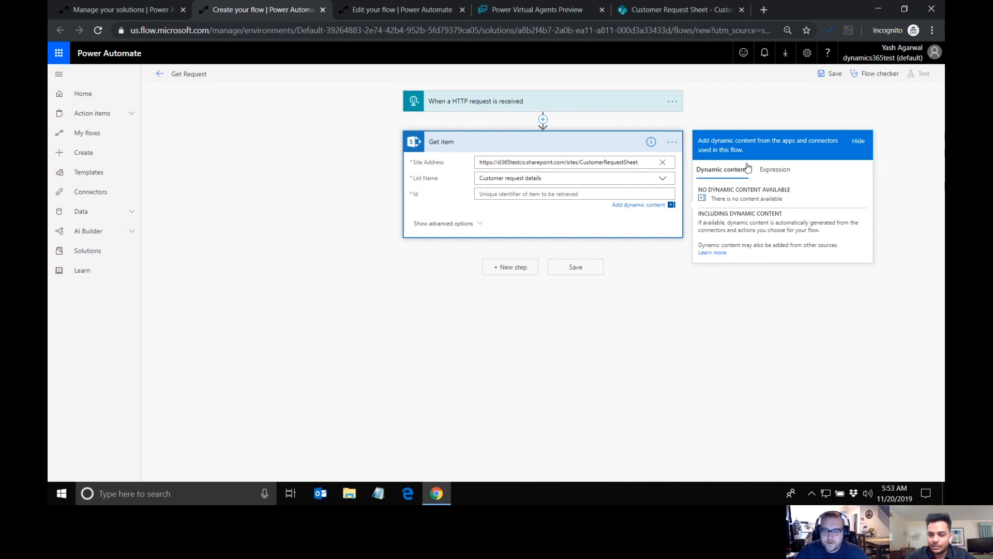
{"action": "left_click", "coordinate": [770, 169]}
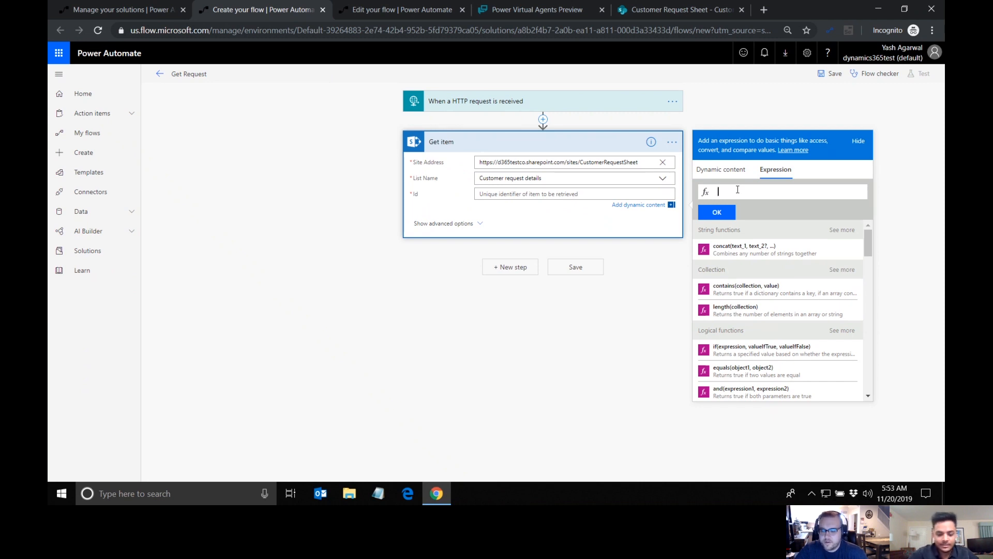
{"action": "type", "text": "int"}
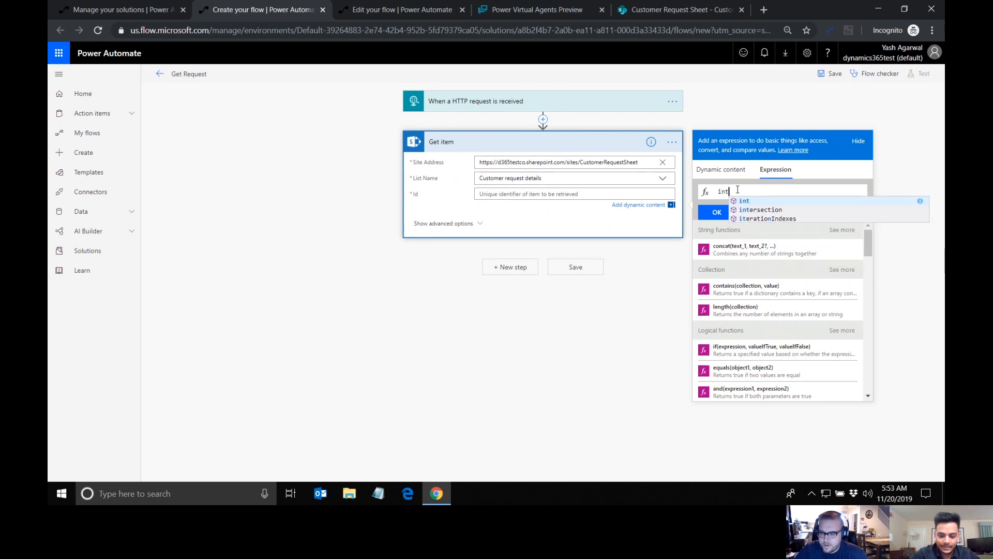
{"action": "type", "text": "("}
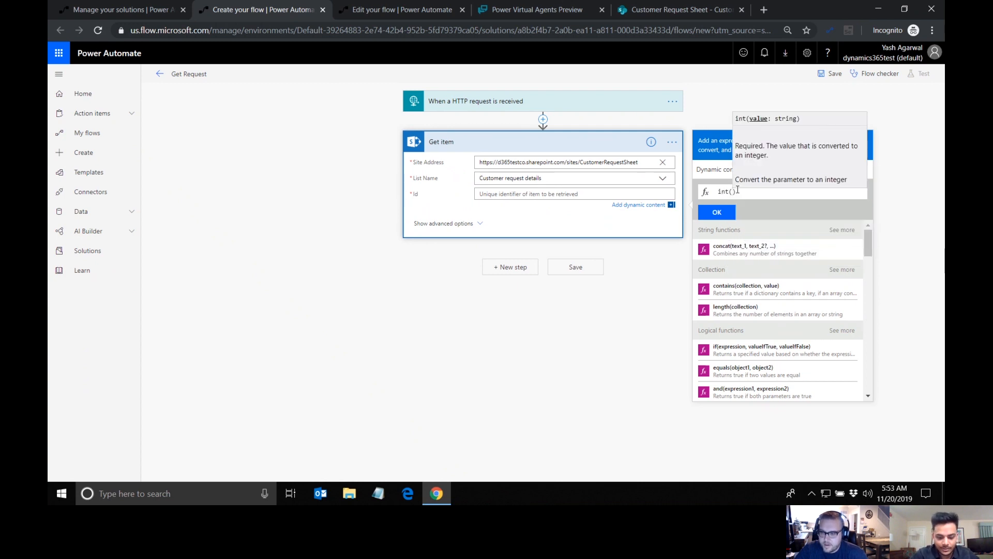
{"action": "type", "text": "spl"}
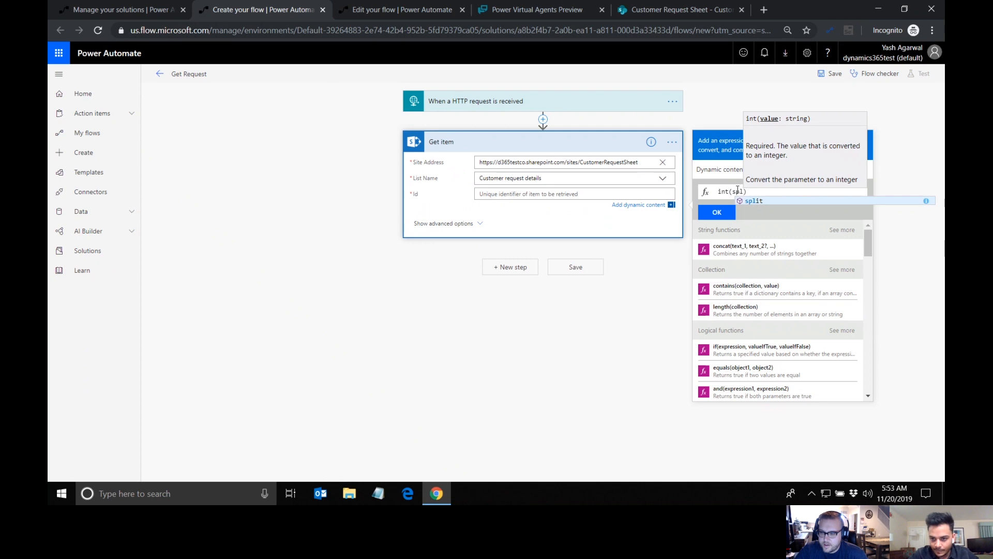
{"action": "key", "text": "BackSpace"}
{"action": "key", "text": "BackSpace"}
{"action": "key", "text": "BackSpace"}
{"action": "type", "text": "last(split"}
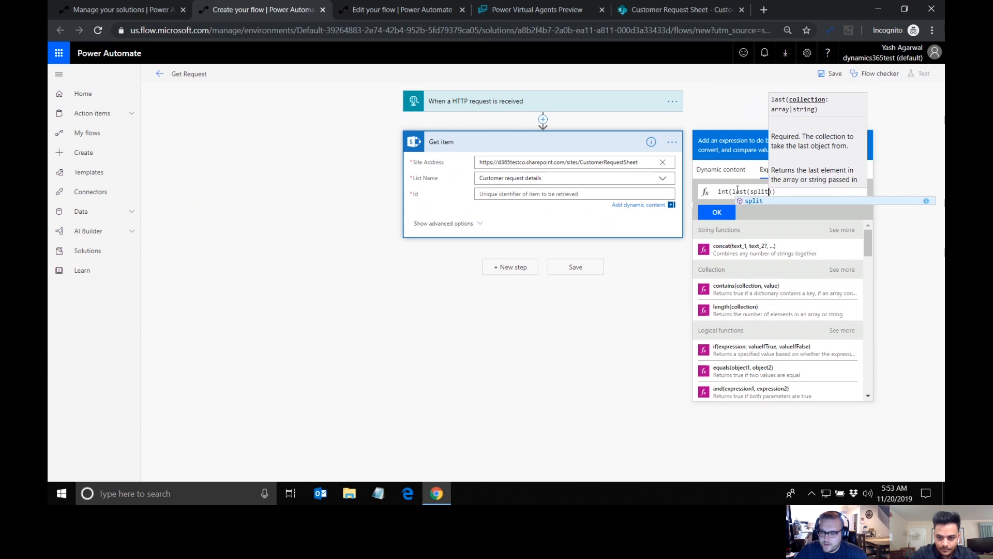
{"action": "type", "text": "("}
Step: Complete the split with the trigger's reqid and the separator '-', and insert the expression as the item's Id
{"action": "left_click", "coordinate": [726, 169]}
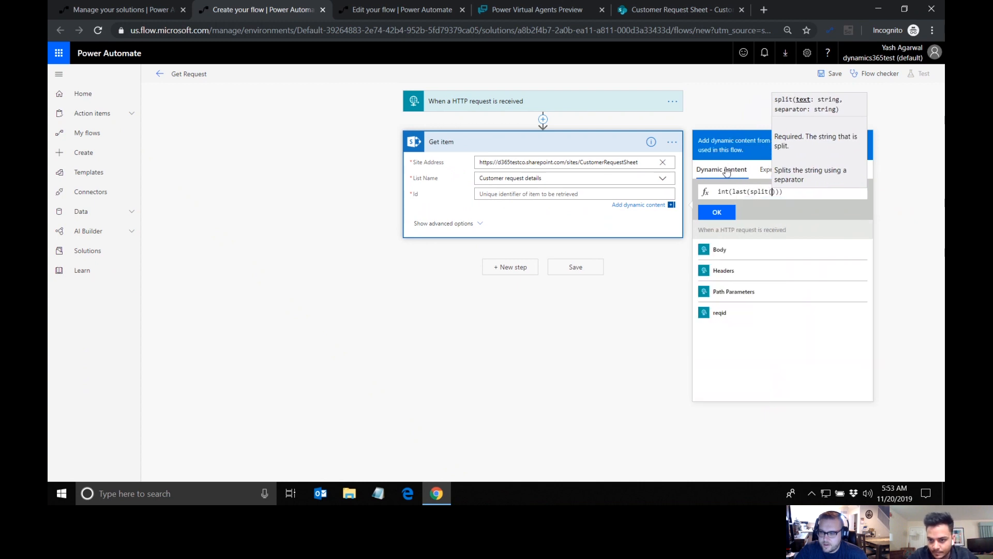
{"action": "left_click", "coordinate": [726, 312]}
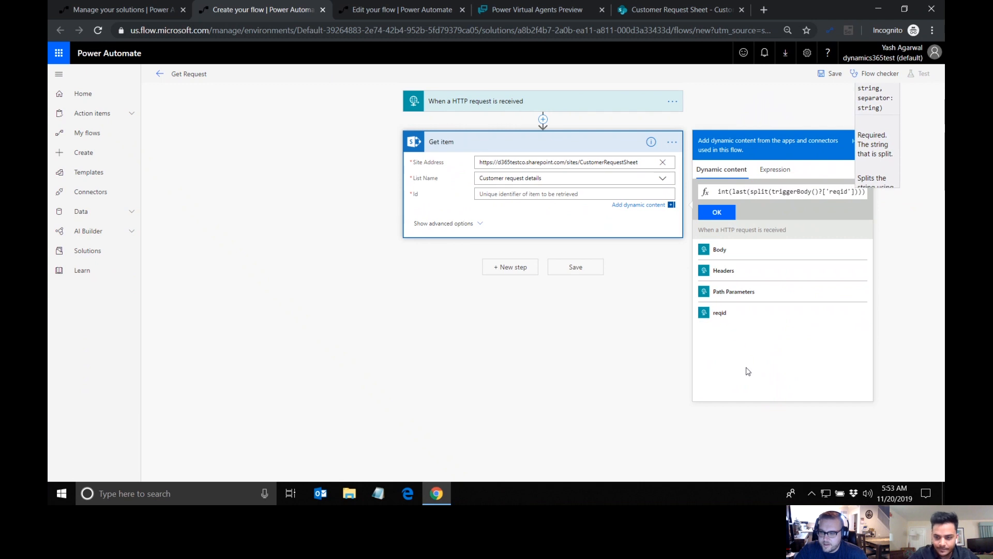
{"action": "type", "text": ",'-"}
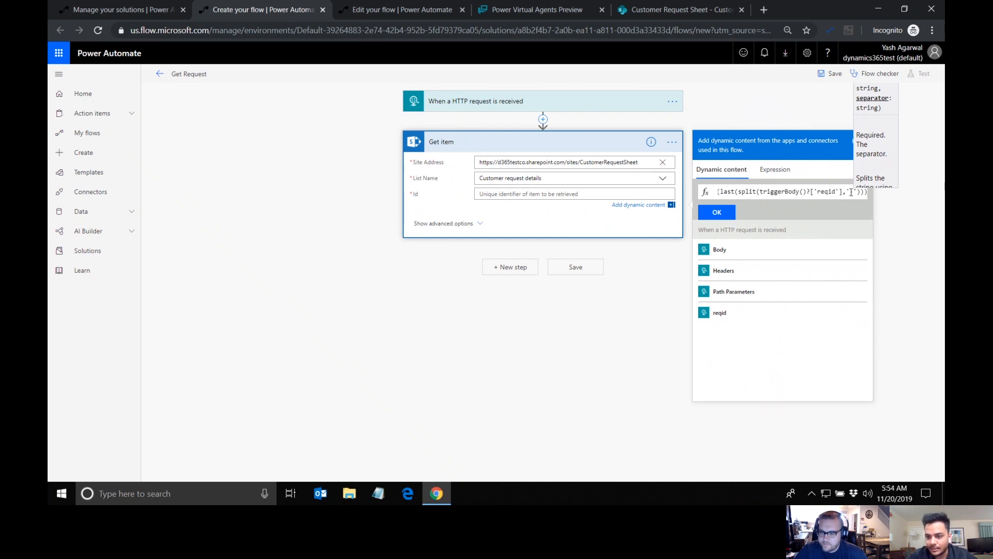
{"action": "scroll", "coordinate": [776, 192], "scroll_direction": "left", "scroll_amount": 1}
{"action": "scroll", "coordinate": [775, 192], "scroll_direction": "left", "scroll_amount": 1}
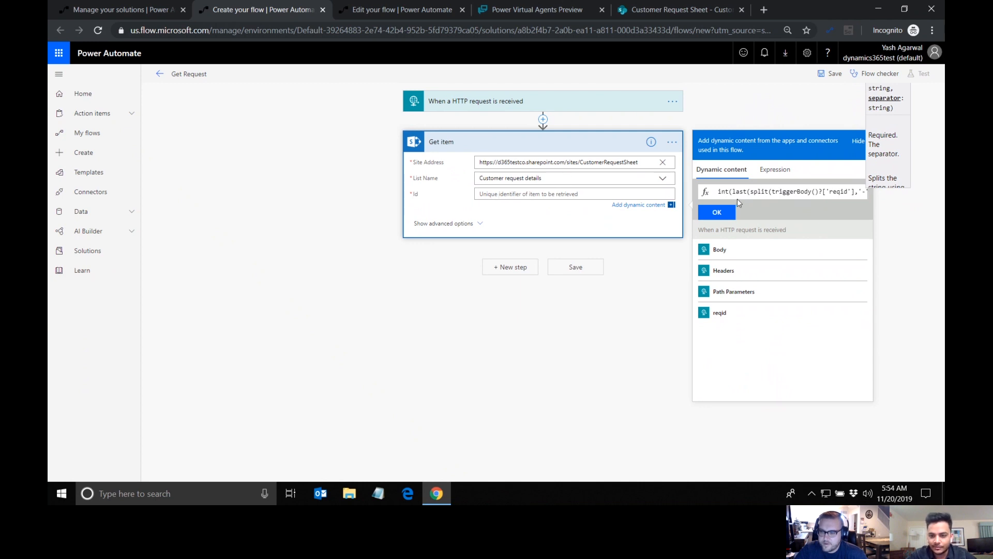
{"action": "type", "text": "')))"}
{"action": "left_click", "coordinate": [867, 191]}
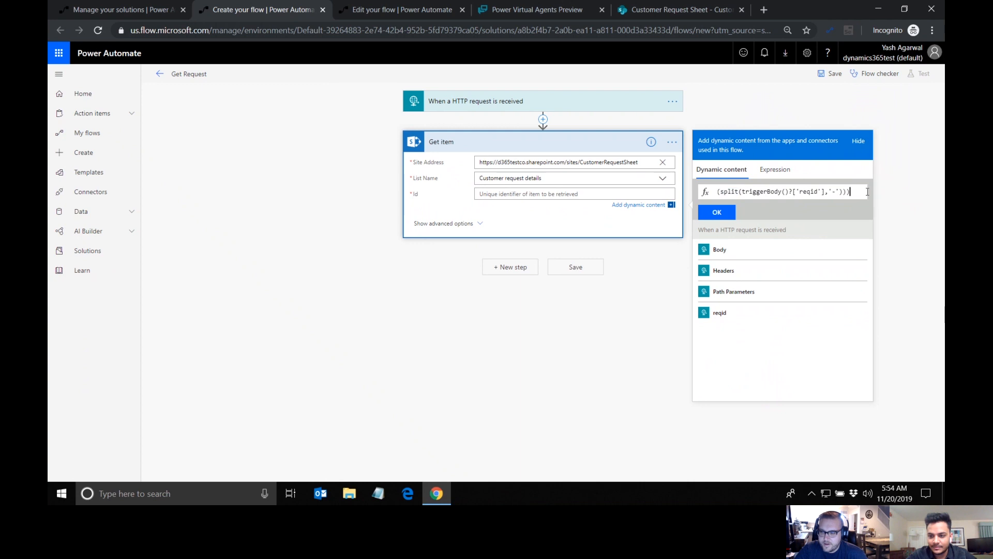
{"action": "left_click", "coordinate": [717, 213]}
{"action": "left_click", "coordinate": [558, 228]}
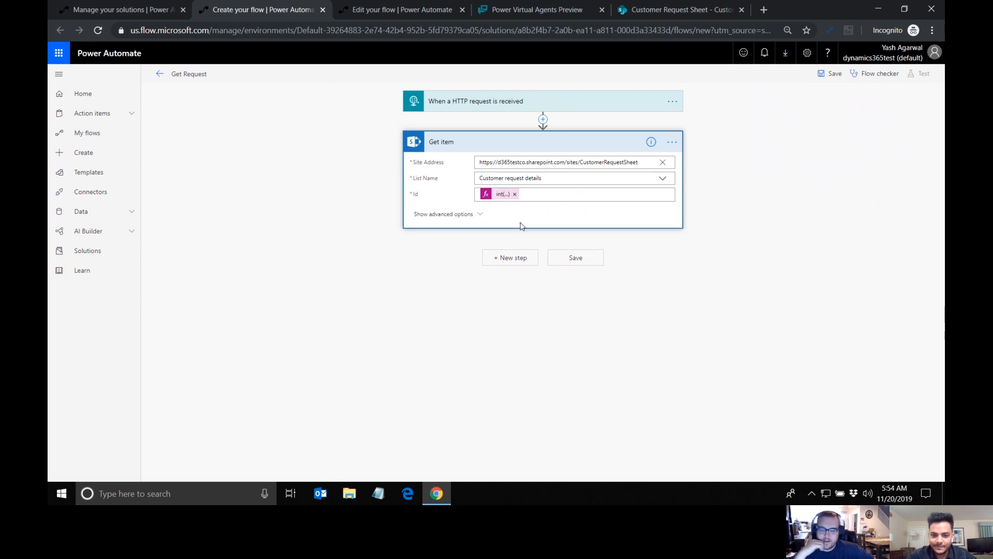
Step: Add a Request connector Response action after Get item
{"action": "left_click", "coordinate": [515, 257]}
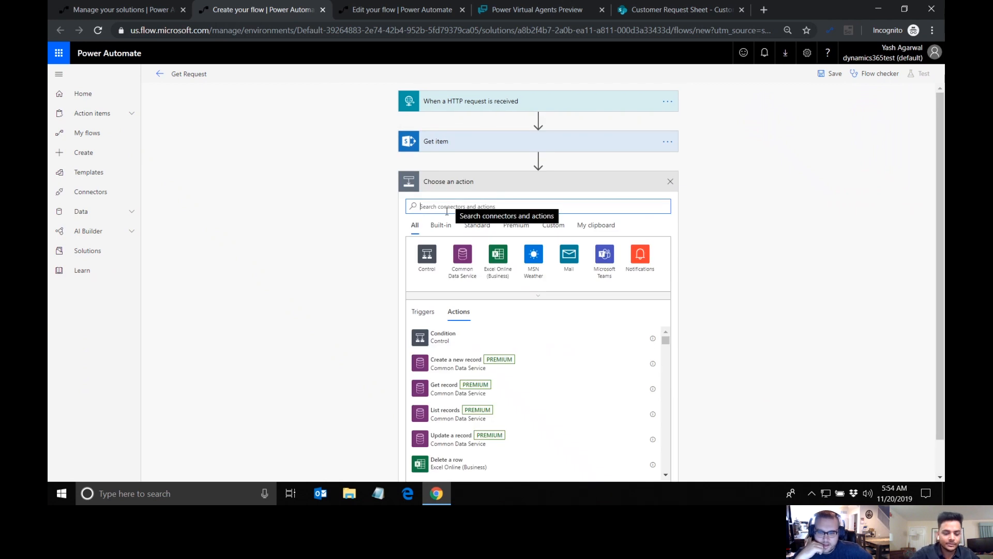
{"action": "type", "text": "response"}
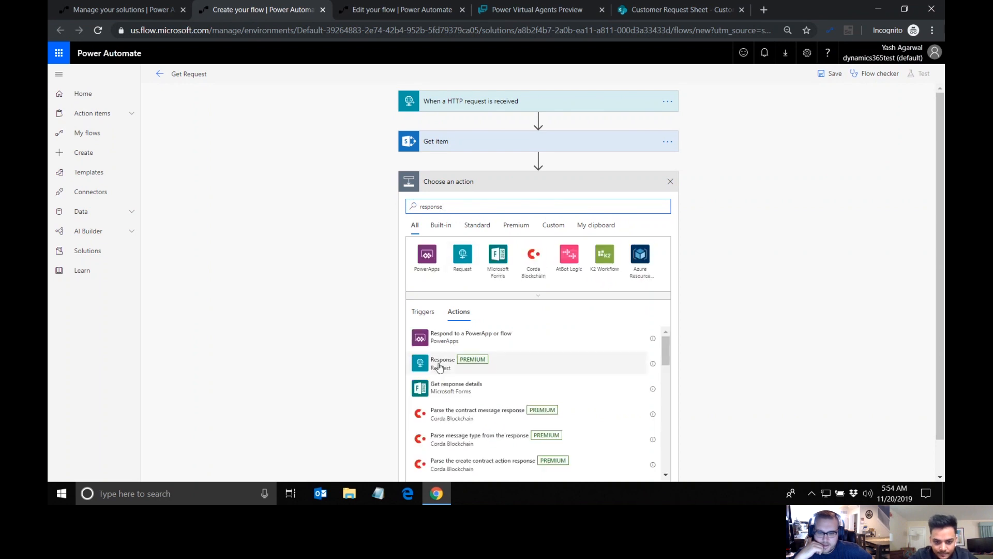
{"action": "left_click", "coordinate": [439, 365]}
Step: Write the Response body as a JSON object with the key "response2" and the text "The current status is "
{"action": "left_click", "coordinate": [504, 233]}
{"action": "type", "text": "{"}
{"action": "key", "text": "Return"}
{"action": "key", "text": "Return"}
{"action": "type", "text": "}"}
{"action": "key", "text": "Up"}
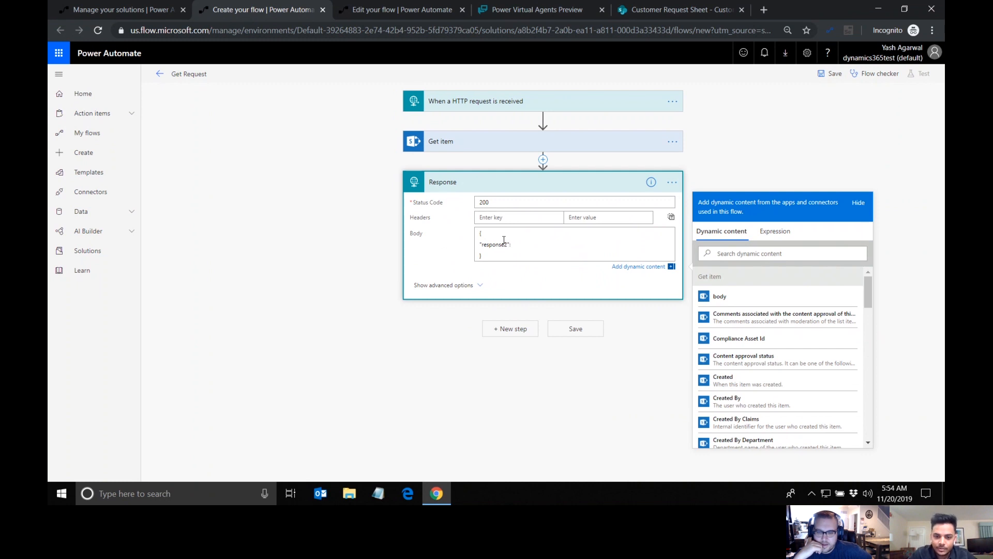
{"action": "type", "text": "\"\""}
{"action": "key", "text": "Left"}
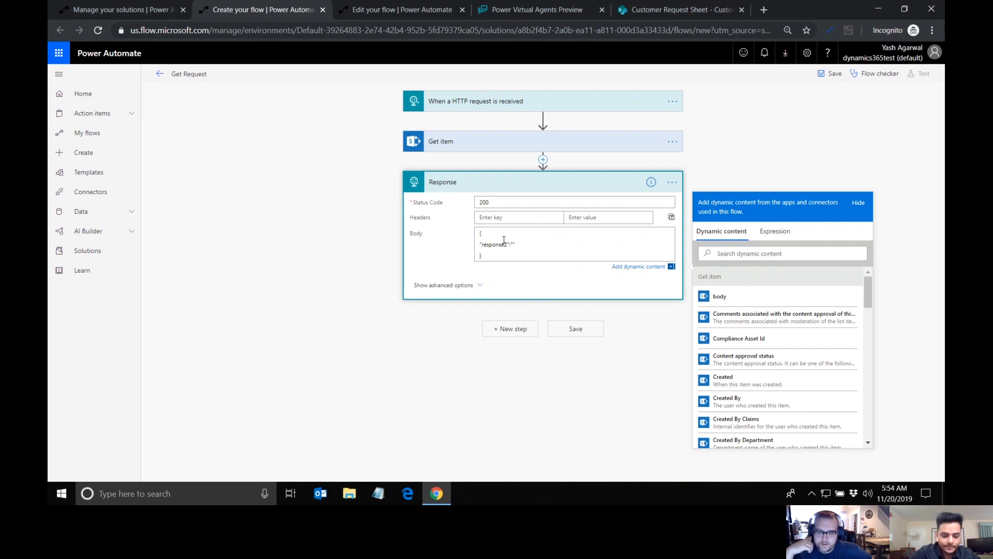
{"action": "type", "text": "The current status is"}
Step: Insert Get item's Request Status Value dynamic content after "The current status is " in the Response body
{"action": "left_click", "coordinate": [794, 253]}
{"action": "type", "text": "curr"}
{"action": "key", "text": "BackSpace"}
{"action": "key", "text": "BackSpace"}
{"action": "key", "text": "BackSpace"}
{"action": "key", "text": "BackSpace"}
{"action": "scroll", "coordinate": [807, 364], "scroll_direction": "down", "scroll_amount": 10}
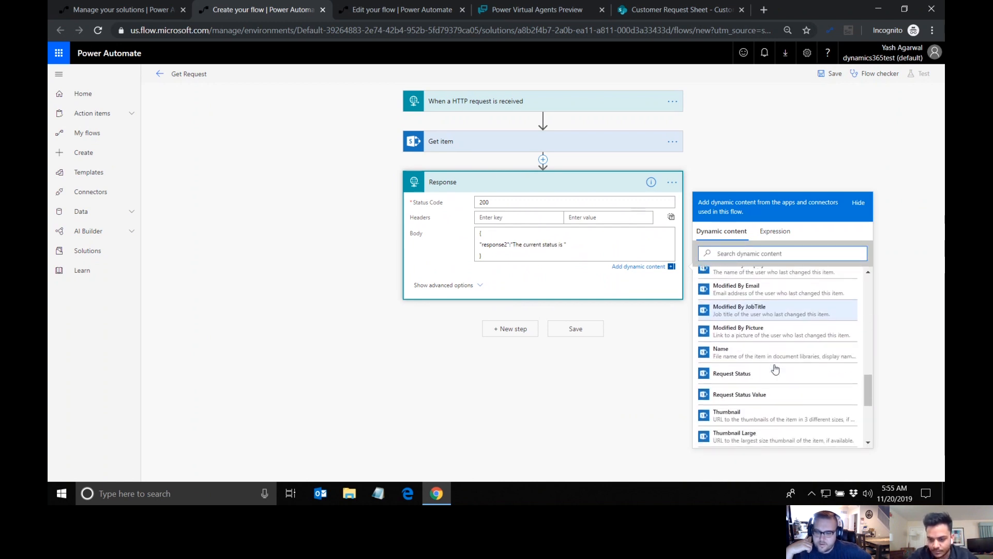
{"action": "left_click", "coordinate": [729, 397]}
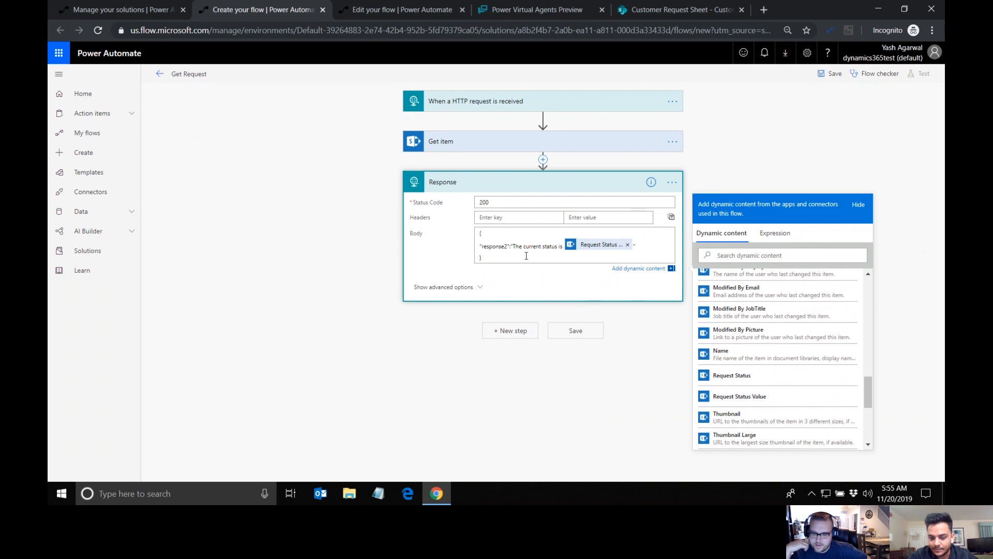
Step: Generate the Response body's JSON schema from the sample payload {"response2":"text"}, and save the flow
{"action": "left_click", "coordinate": [453, 288]}
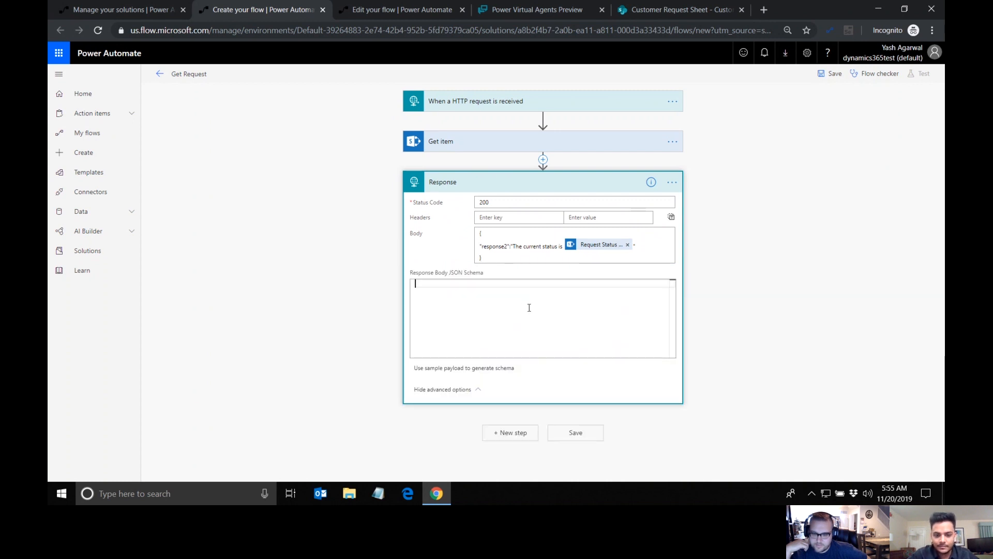
{"action": "left_click", "coordinate": [462, 368]}
{"action": "type", "text": "{"}
{"action": "key", "text": "Return"}
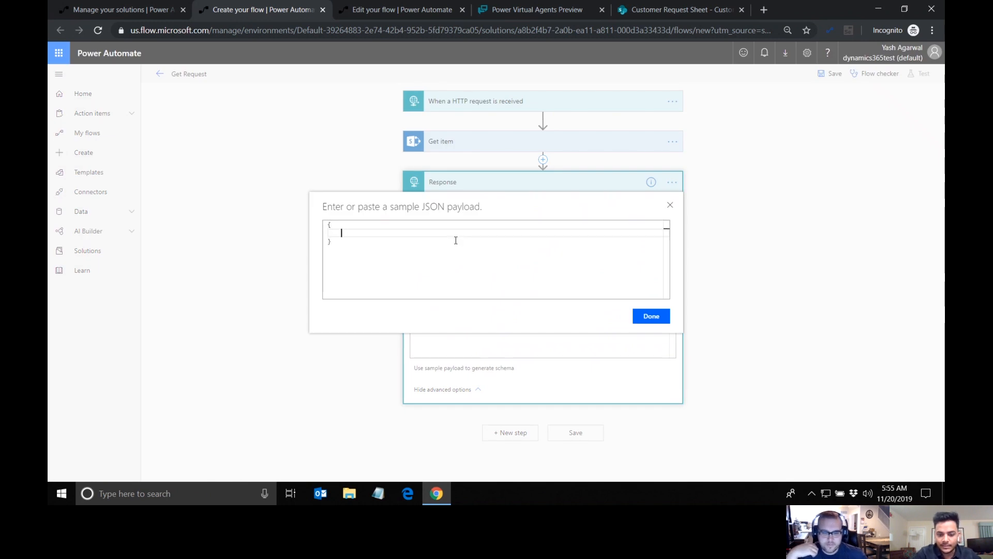
{"action": "type", "text": "\"response2\":\"text"}
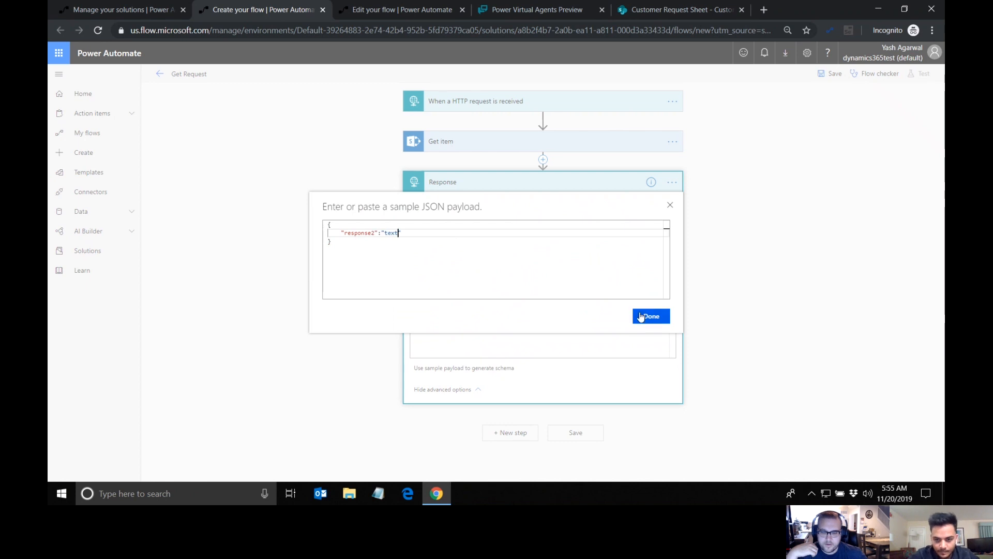
{"action": "left_click", "coordinate": [644, 317]}
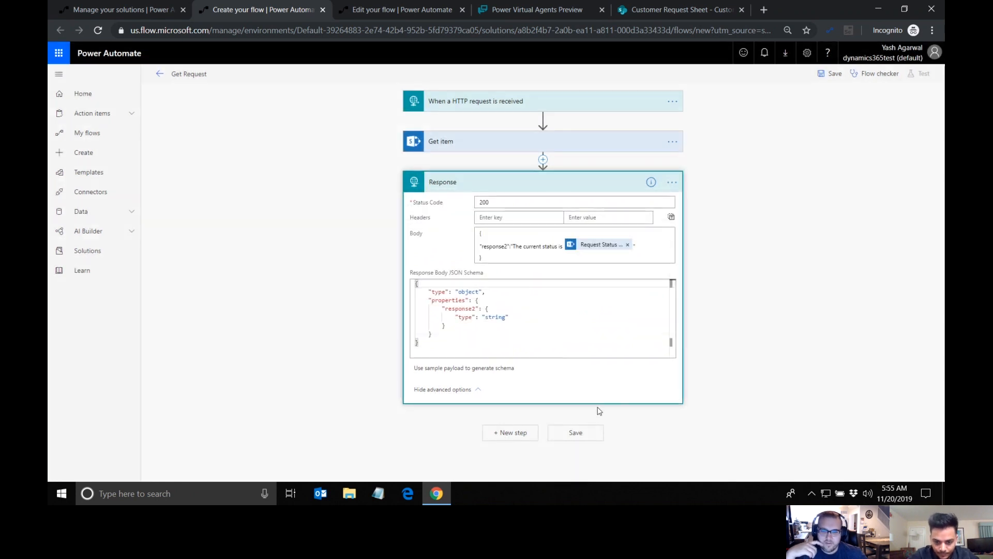
{"action": "left_click", "coordinate": [576, 436]}
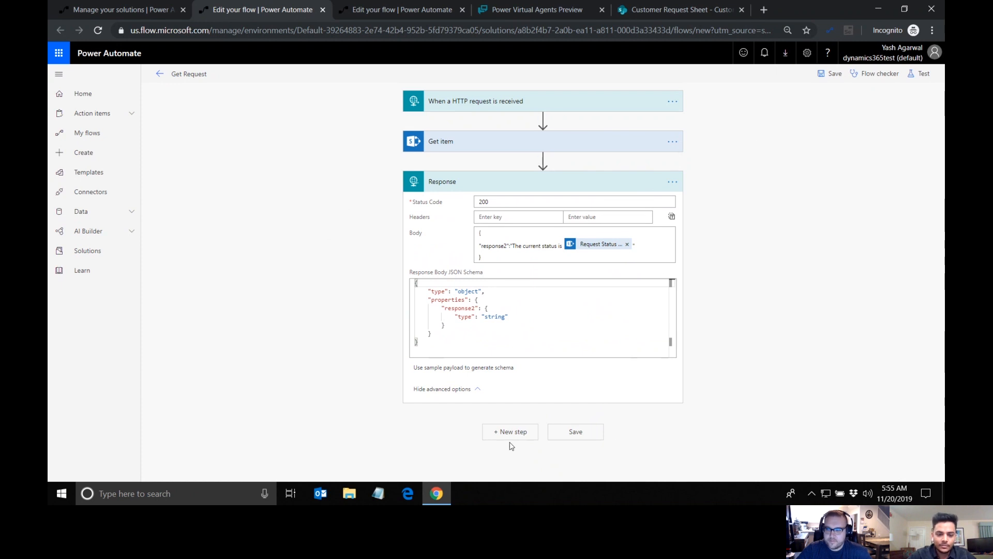
{"action": "left_click", "coordinate": [582, 433]}
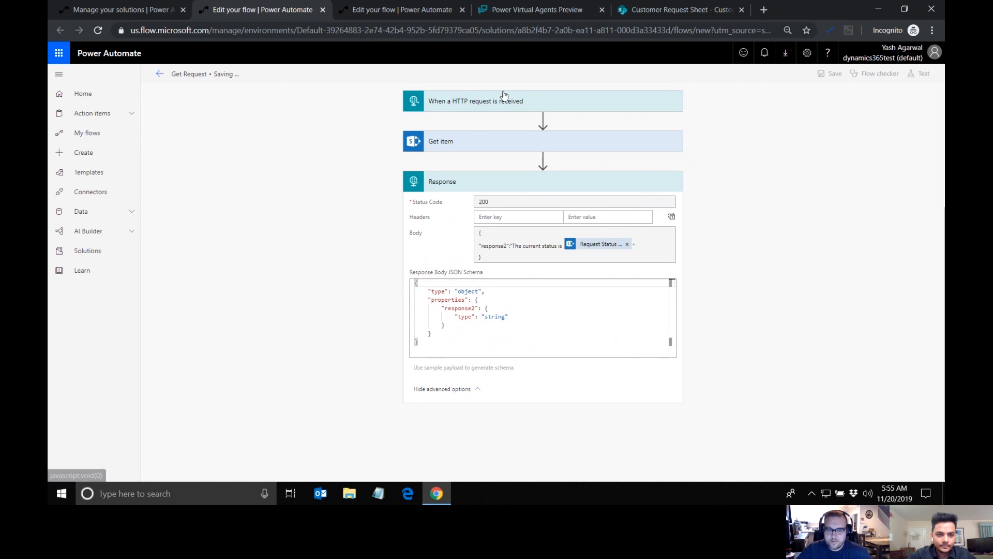
Step: Switch to Power Virtual Agents and call the Get Request flow after the request ID question, passing Var5 as reqid
{"action": "left_click", "coordinate": [521, 9]}
{"action": "scroll", "coordinate": [606, 306], "scroll_direction": "down", "scroll_amount": 3}
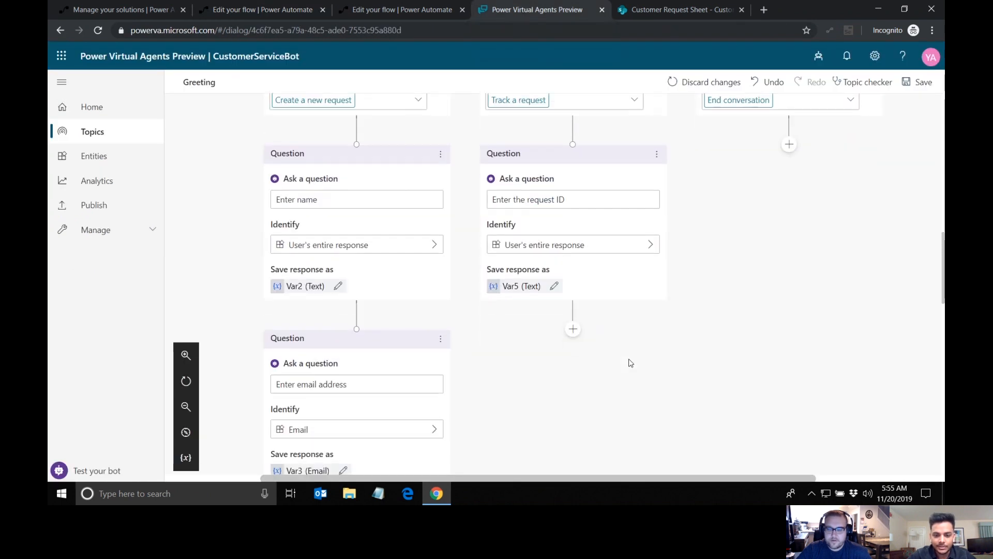
{"action": "left_click", "coordinate": [573, 301]}
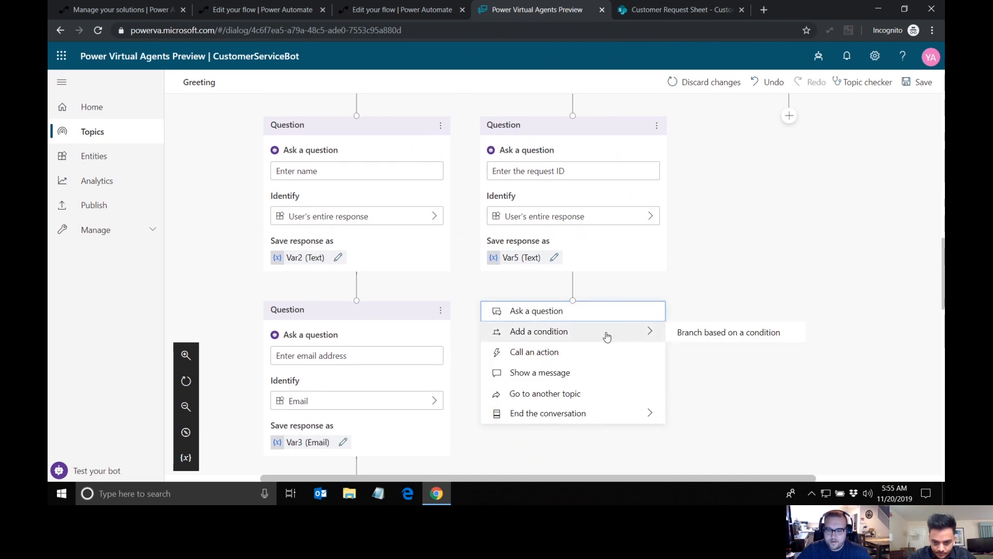
{"action": "left_click", "coordinate": [564, 351]}
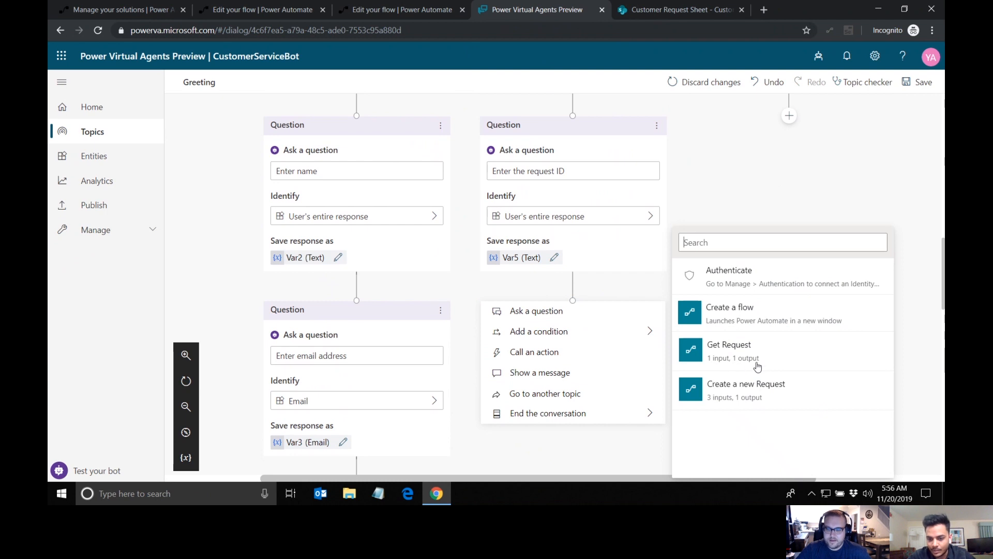
{"action": "left_click", "coordinate": [734, 362]}
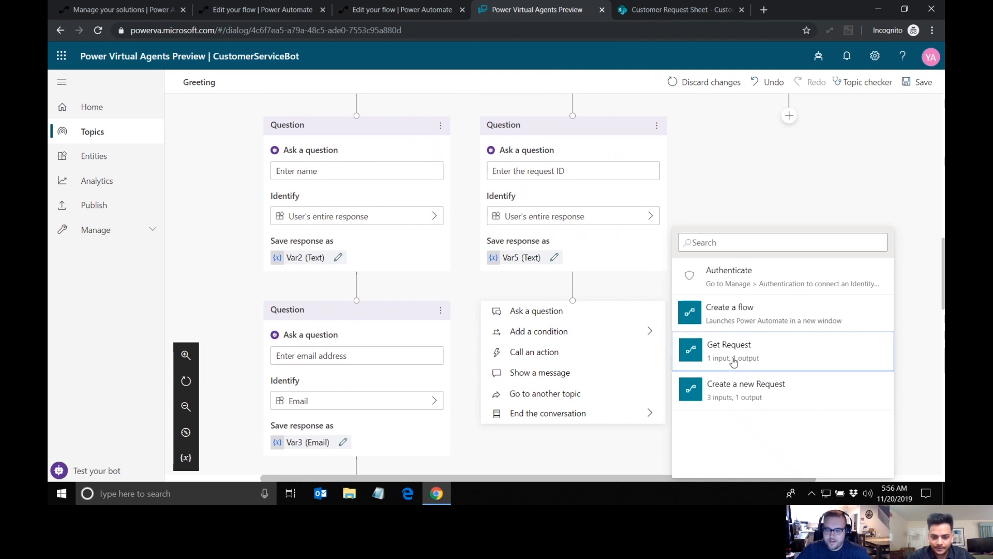
{"action": "scroll", "coordinate": [709, 286], "scroll_direction": "down", "scroll_amount": 1}
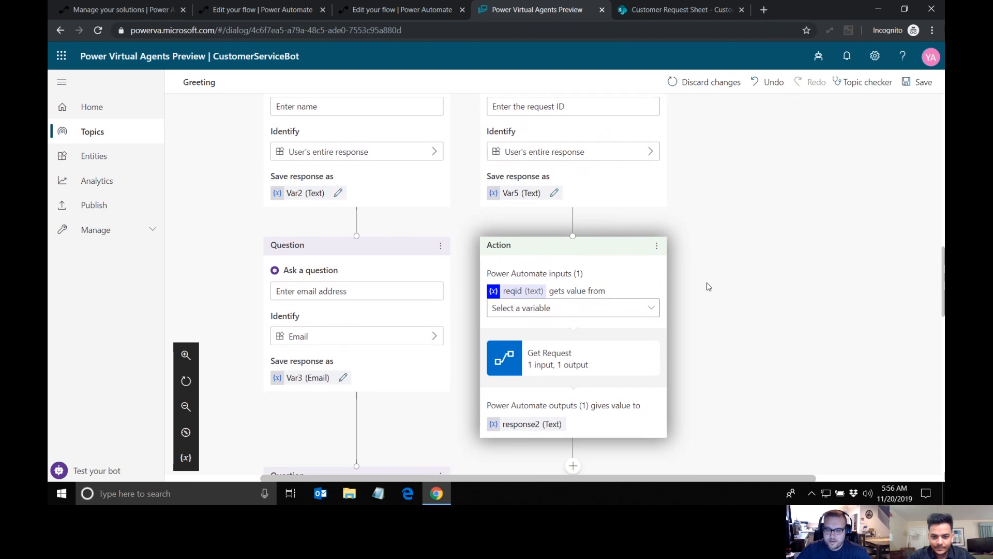
{"action": "left_click", "coordinate": [595, 309]}
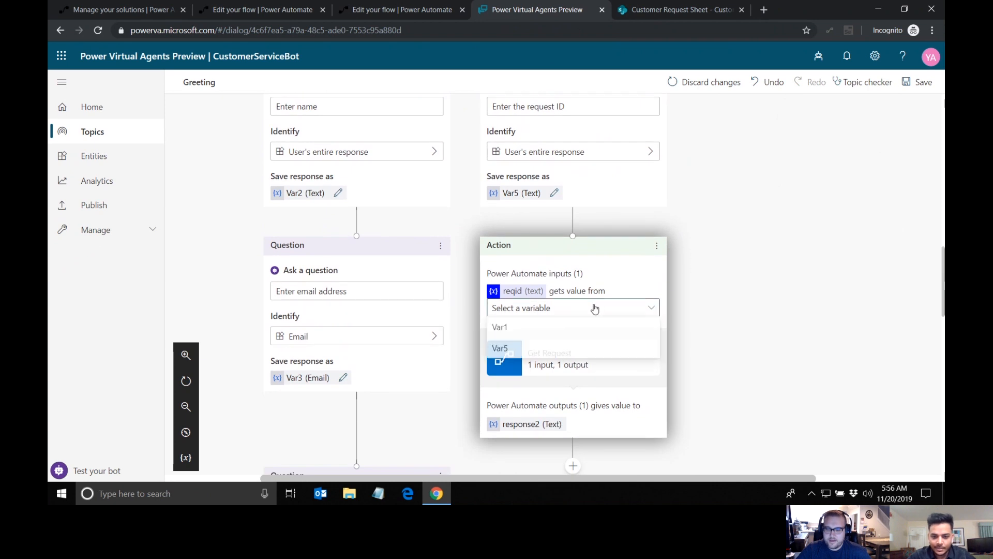
{"action": "left_click", "coordinate": [545, 350]}
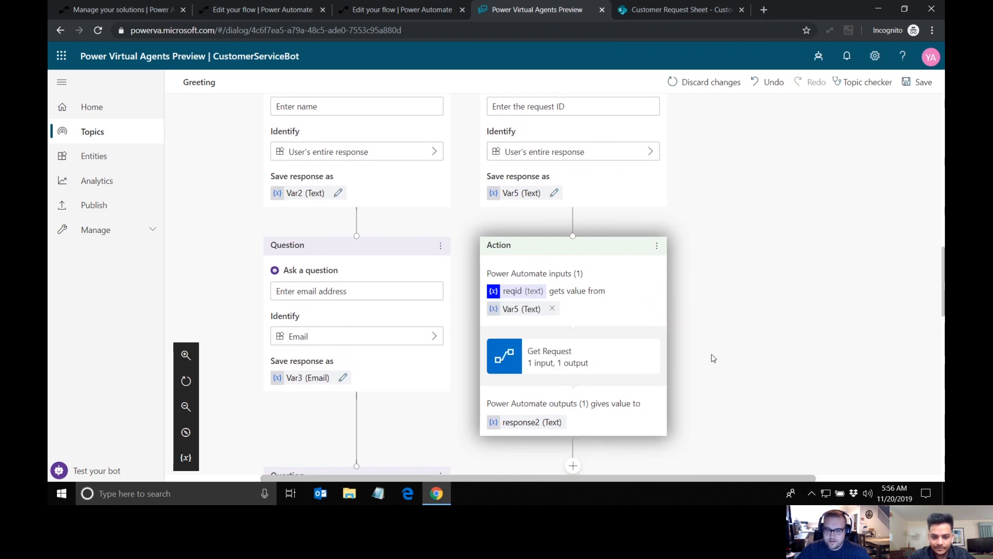
Step: Add a message after the Get Request action that shows the response2 variable
{"action": "scroll", "coordinate": [713, 359], "scroll_direction": "down", "scroll_amount": 3}
{"action": "left_click", "coordinate": [573, 290]}
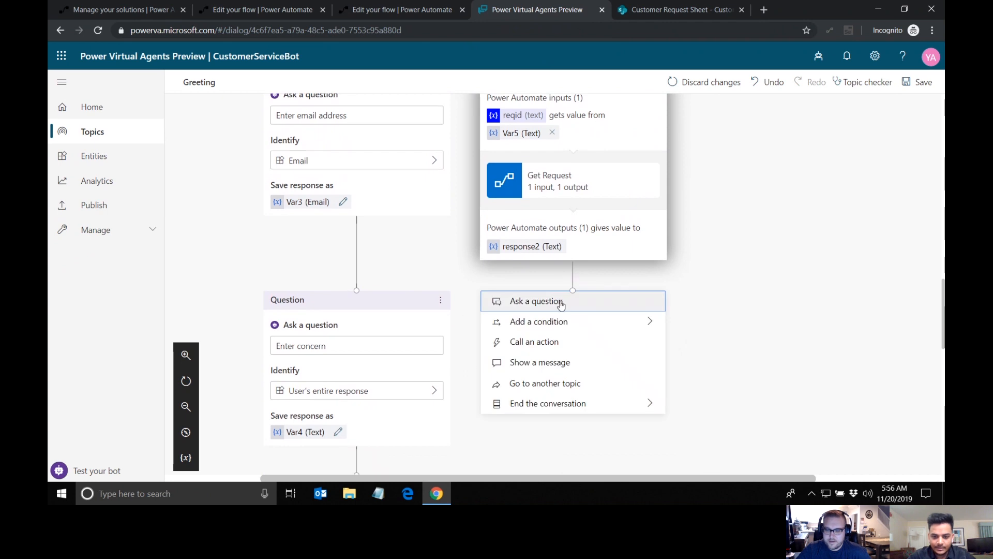
{"action": "left_click", "coordinate": [579, 362]}
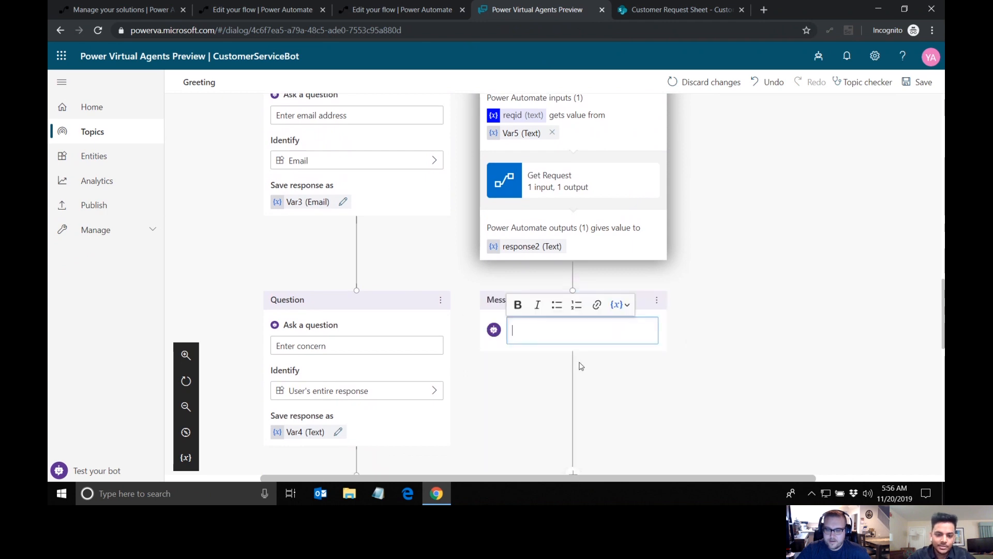
{"action": "left_click", "coordinate": [619, 305]}
{"action": "left_click", "coordinate": [630, 358]}
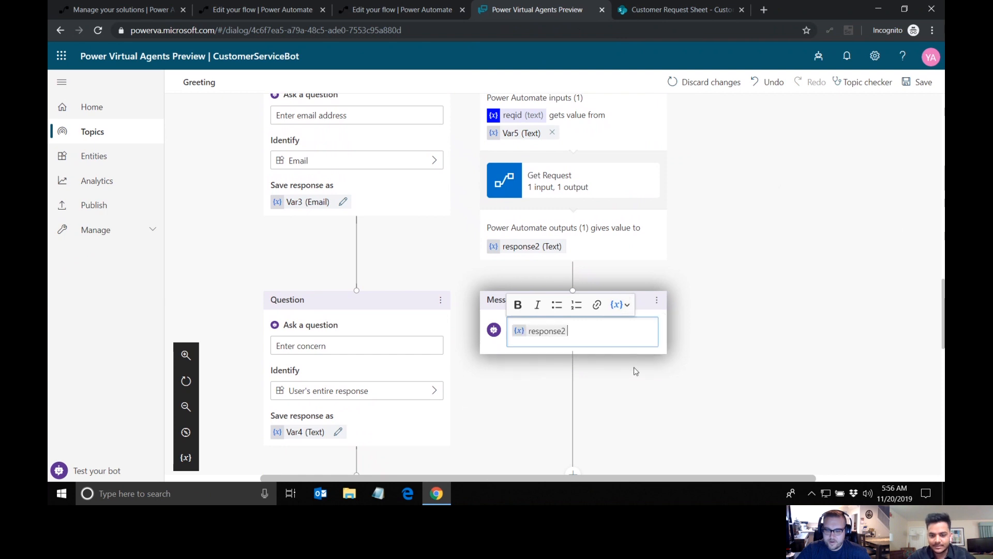
{"action": "left_click", "coordinate": [643, 388]}
Step: End the "Track a request" branch with a survey after the response2 message
{"action": "scroll", "coordinate": [643, 388], "scroll_direction": "down", "scroll_amount": 2}
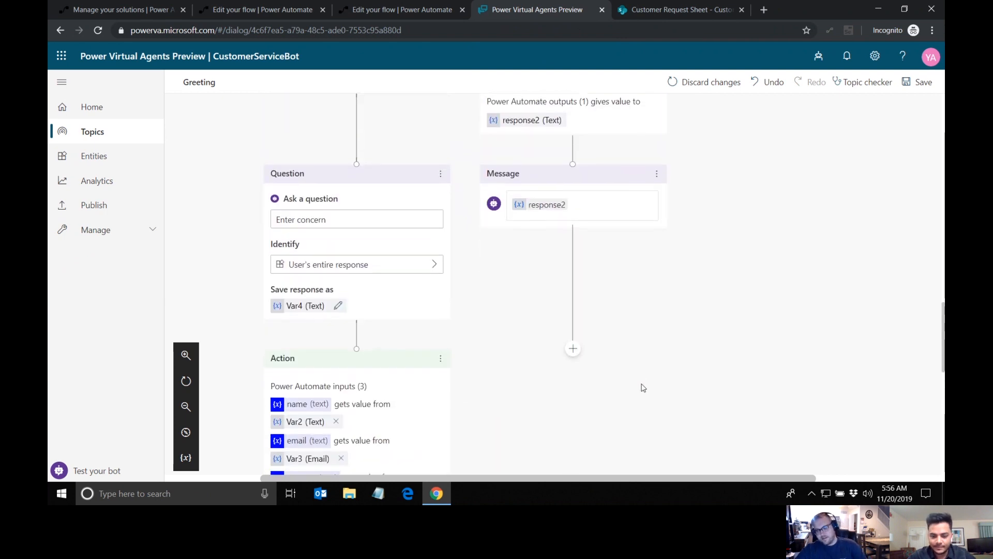
{"action": "left_click", "coordinate": [573, 348]}
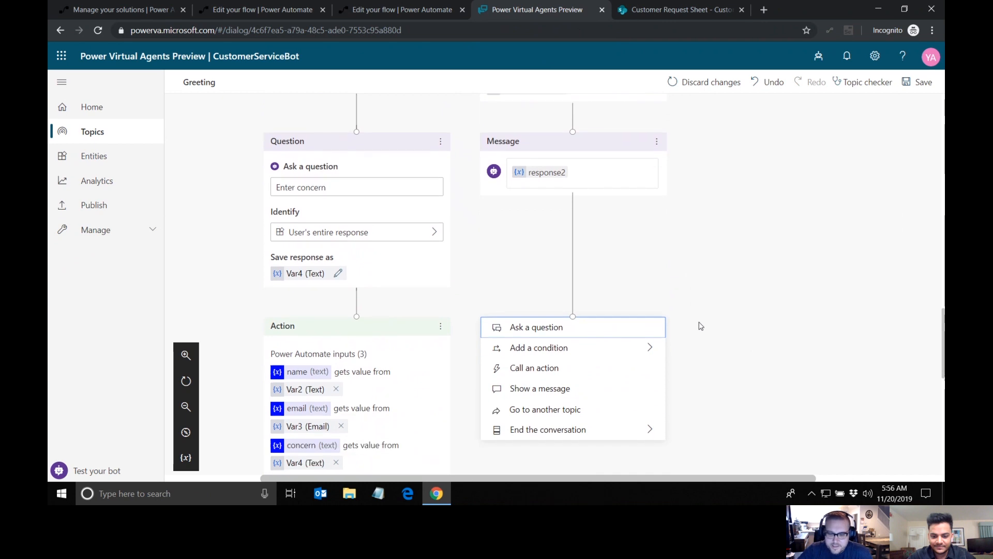
{"action": "mouse_move", "coordinate": [631, 417]}
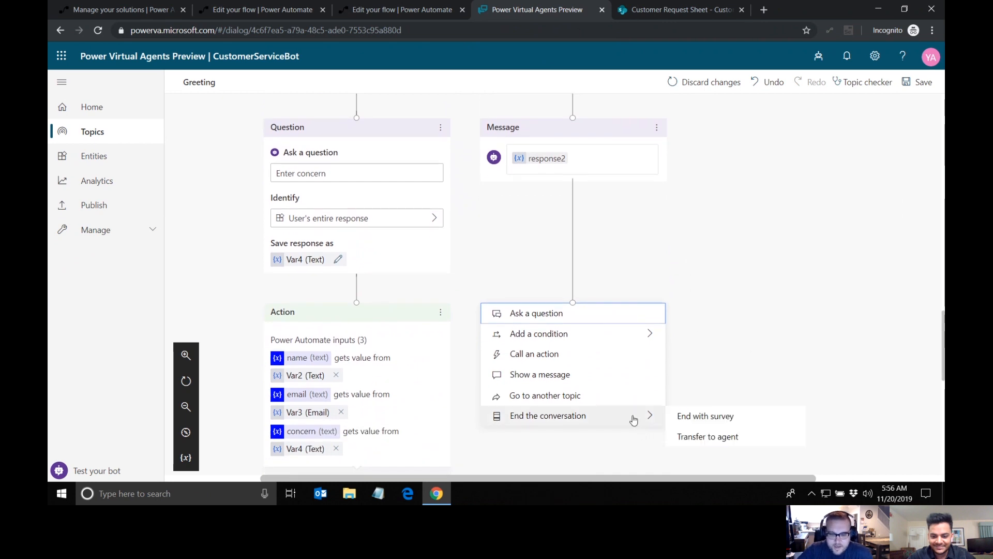
{"action": "left_click", "coordinate": [691, 418]}
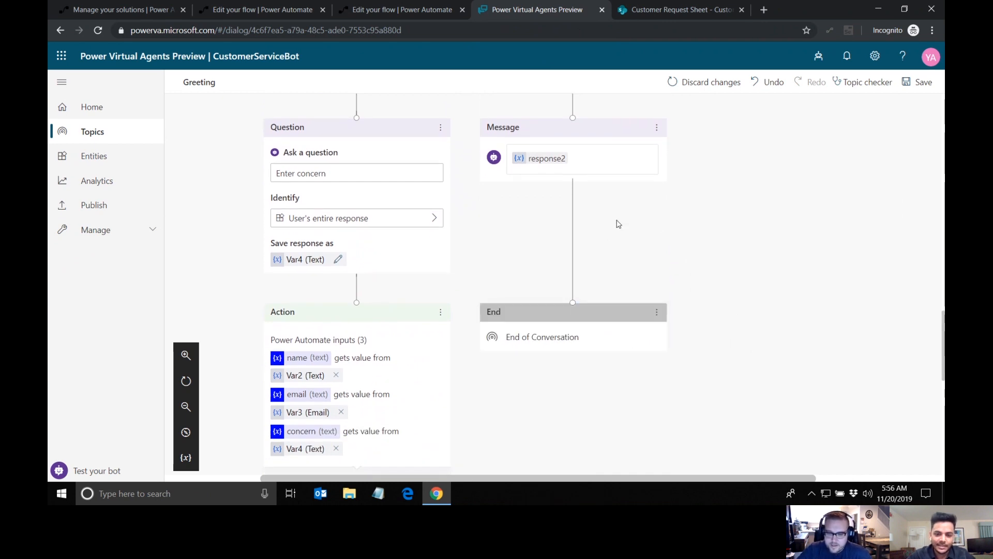
Step: End the conversation with a survey under the "End conversation" condition
{"action": "scroll", "coordinate": [712, 254], "scroll_direction": "up", "scroll_amount": 5}
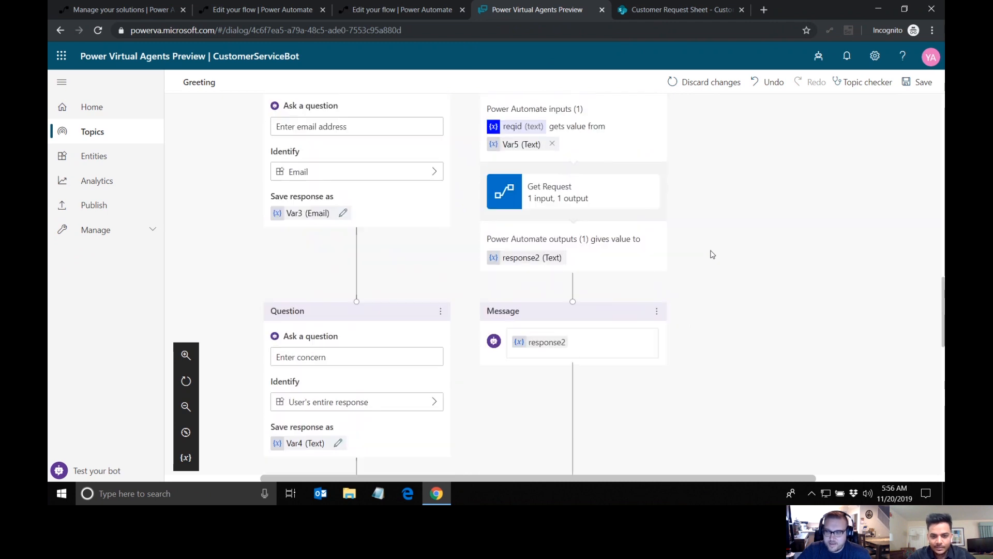
{"action": "scroll", "coordinate": [713, 254], "scroll_direction": "up", "scroll_amount": 5}
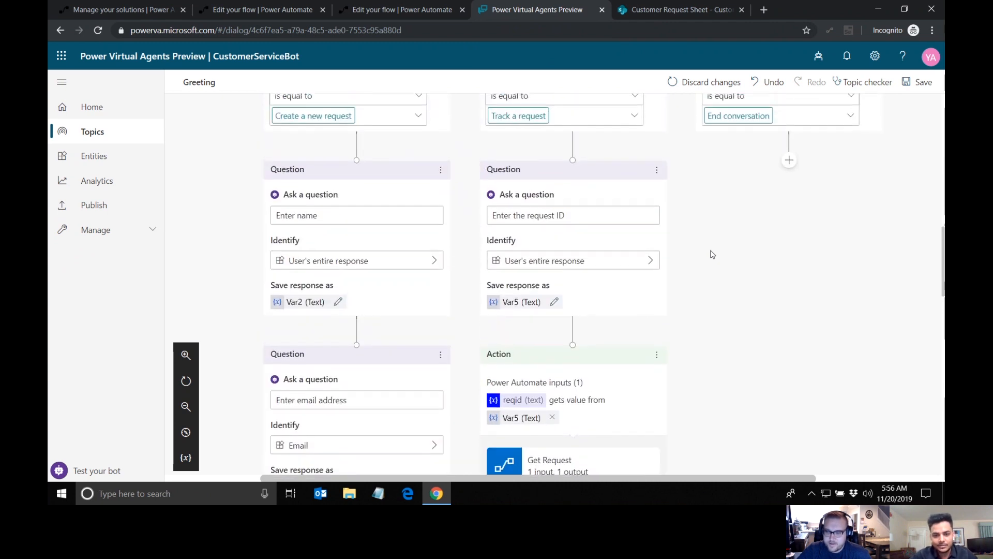
{"action": "left_click", "coordinate": [789, 277]}
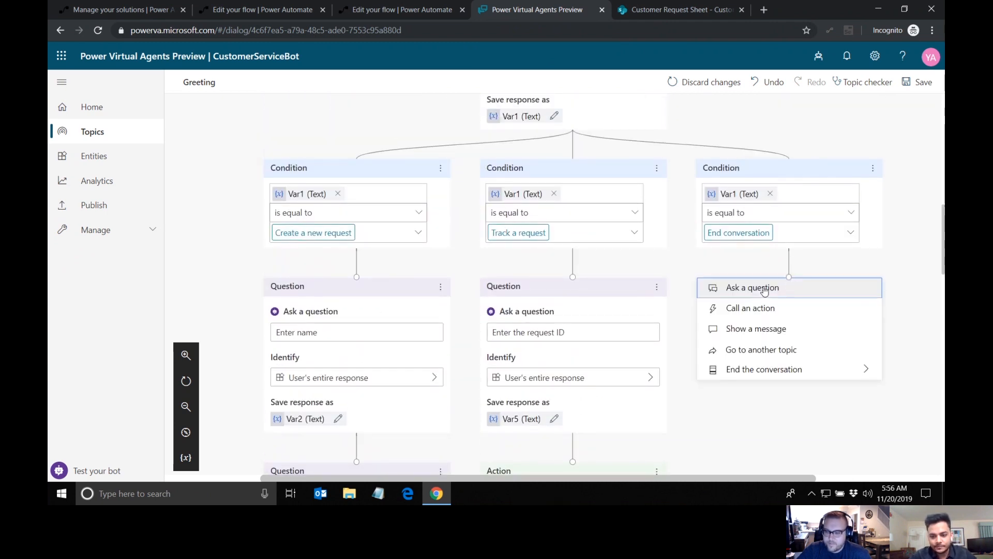
{"action": "mouse_move", "coordinate": [776, 377]}
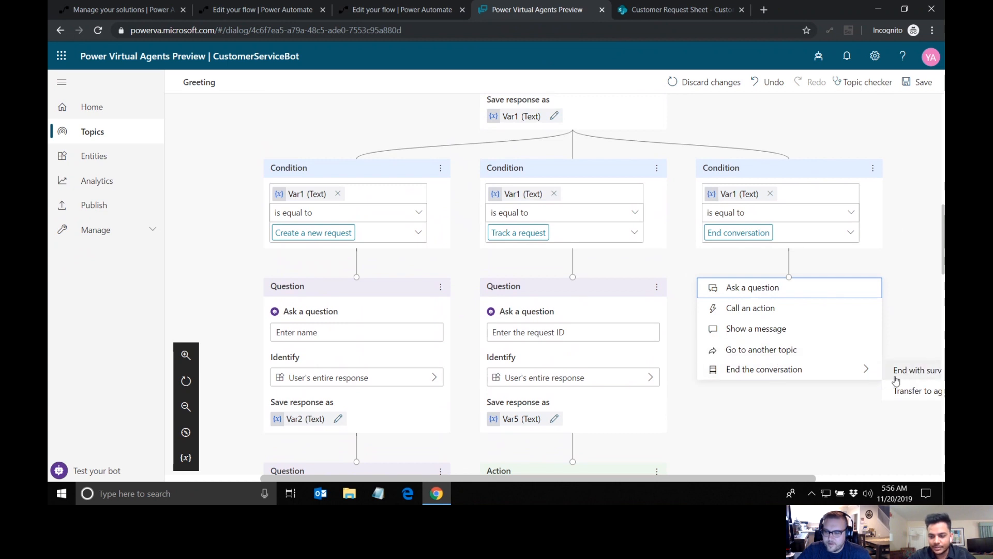
{"action": "scroll", "coordinate": [813, 356], "scroll_direction": "right", "scroll_amount": 1}
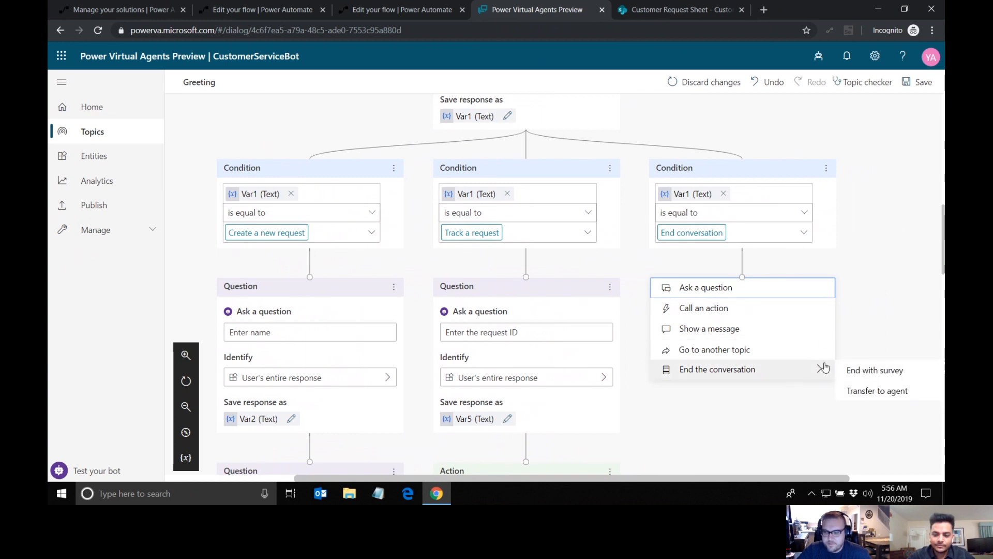
{"action": "left_click", "coordinate": [846, 382]}
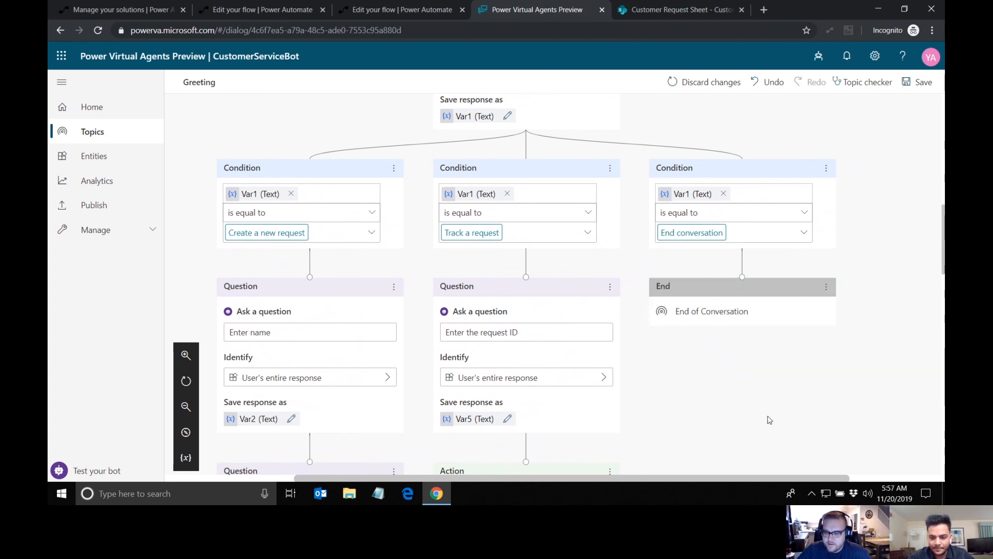
Step: Save the Greeting topic with its three completed branches
{"action": "scroll", "coordinate": [766, 394], "scroll_direction": "down", "scroll_amount": 4}
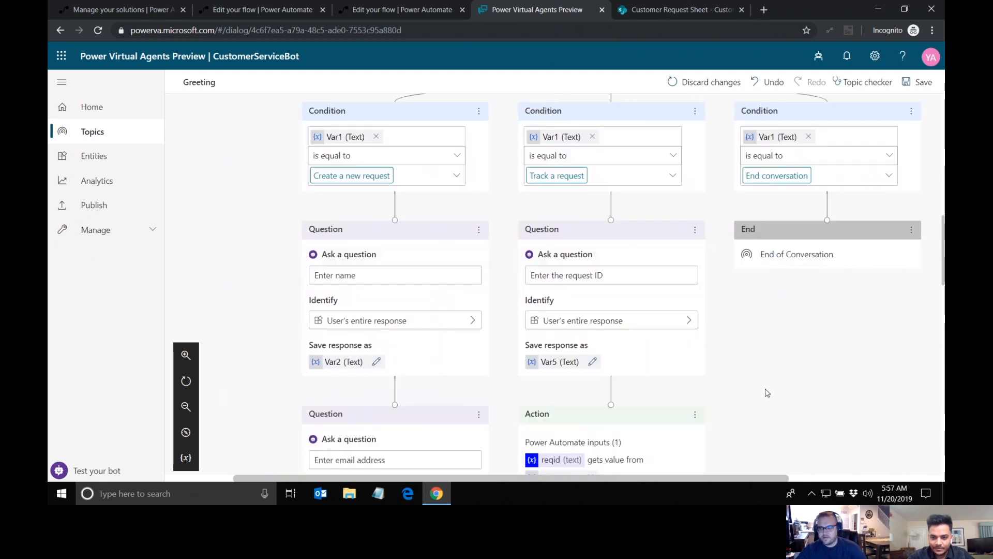
{"action": "scroll", "coordinate": [767, 393], "scroll_direction": "up", "scroll_amount": 4}
{"action": "scroll", "coordinate": [849, 144], "scroll_direction": "up", "scroll_amount": 5}
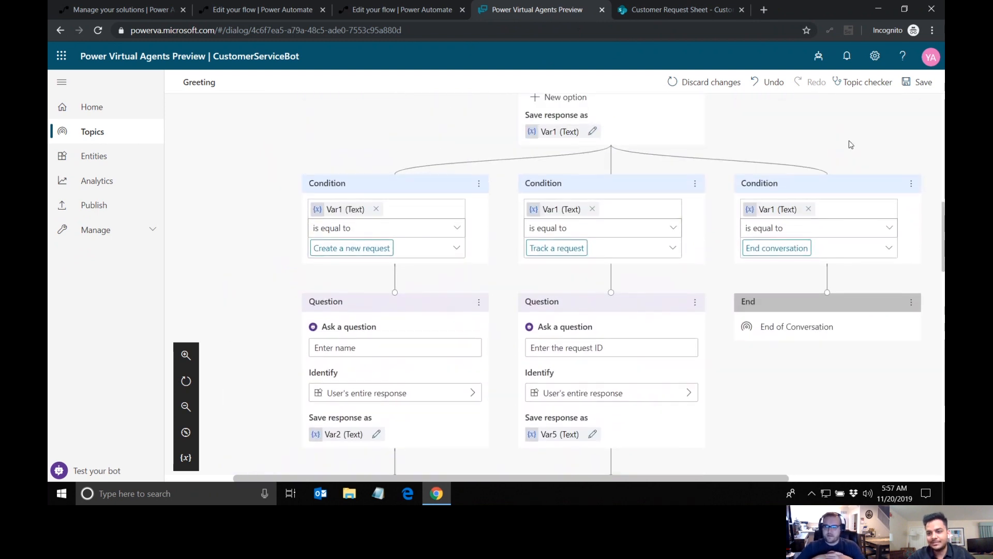
{"action": "left_click", "coordinate": [912, 89]}
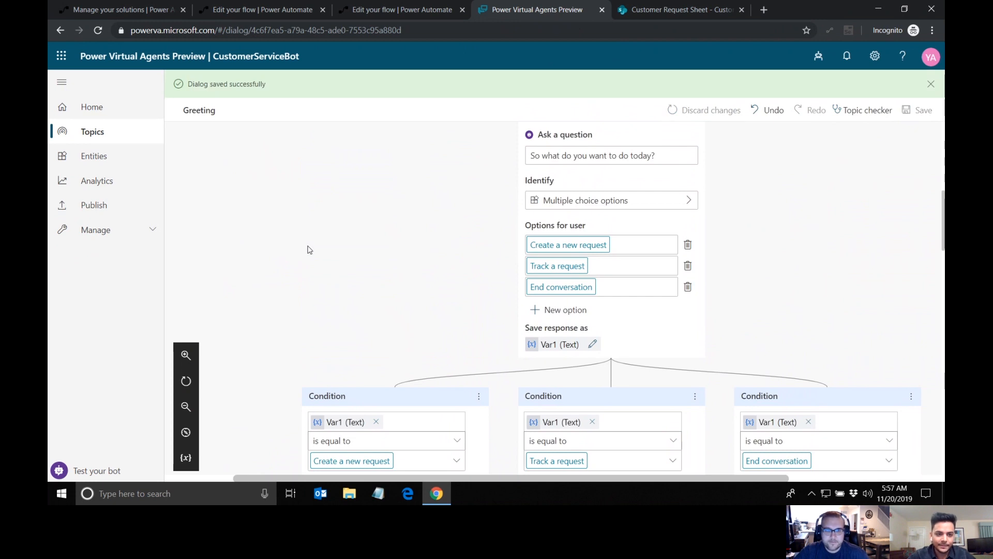
Step: Open the bot's test chat and turn on tracking between topics
{"action": "scroll", "coordinate": [309, 249], "scroll_direction": "up", "scroll_amount": 10}
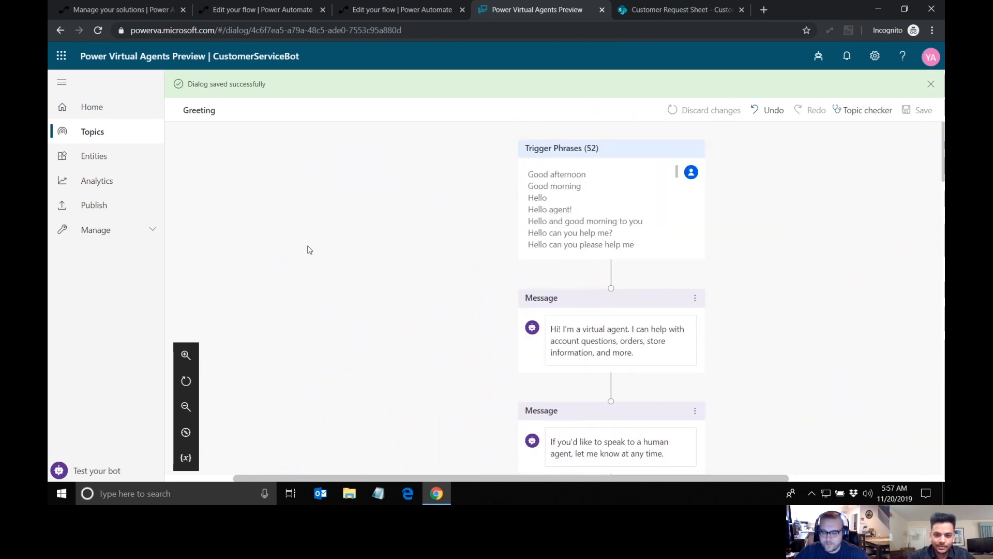
{"action": "left_click", "coordinate": [89, 471]}
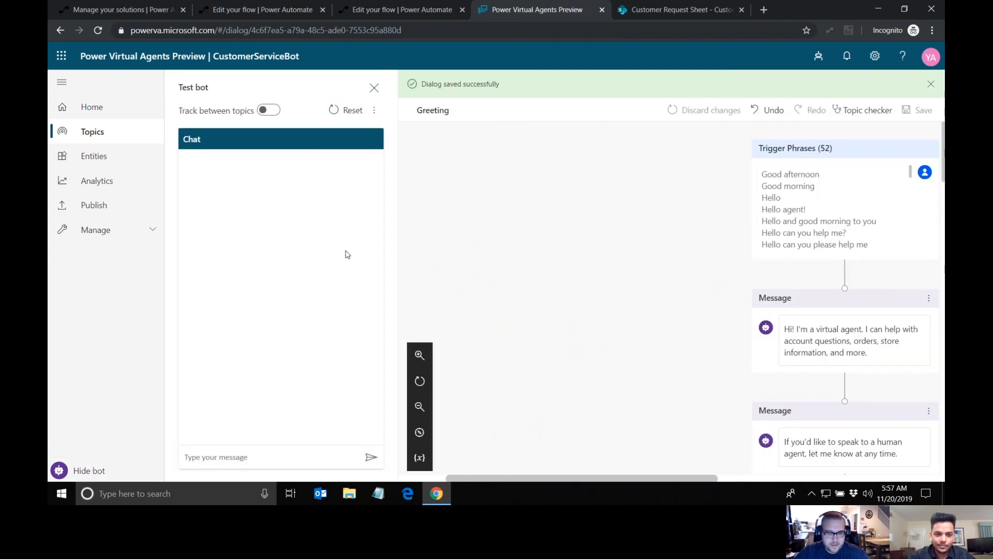
{"action": "left_click", "coordinate": [271, 110]}
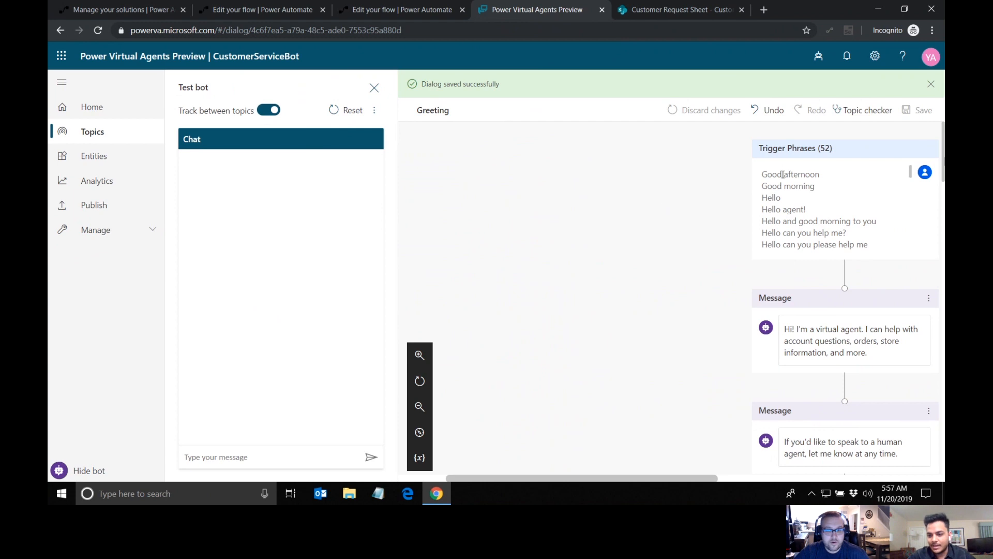
{"action": "scroll", "coordinate": [774, 344], "scroll_direction": "down", "scroll_amount": 1}
{"action": "scroll", "coordinate": [775, 344], "scroll_direction": "down", "scroll_amount": 2}
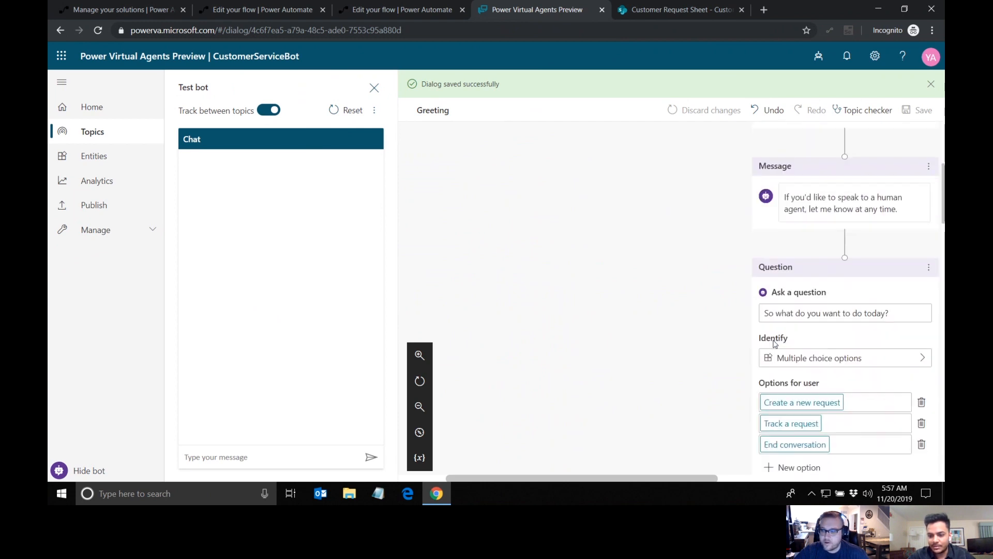
Step: Start the test conversation by sending the bot the message "Hi"
{"action": "scroll", "coordinate": [775, 344], "scroll_direction": "up", "scroll_amount": 3}
{"action": "scroll", "coordinate": [776, 344], "scroll_direction": "up", "scroll_amount": 3}
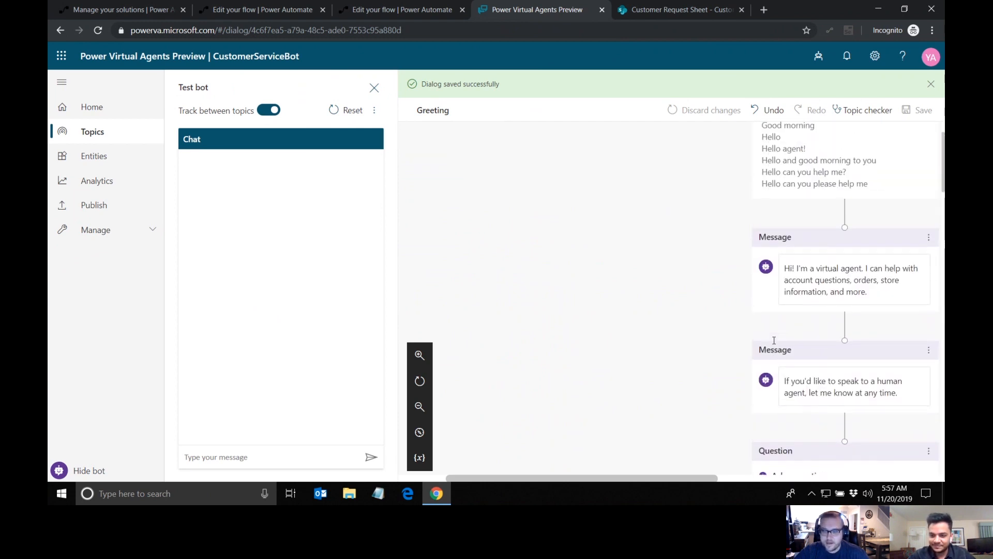
{"action": "left_click", "coordinate": [278, 449]}
{"action": "type", "text": "Hi"}
{"action": "key", "text": "Return"}
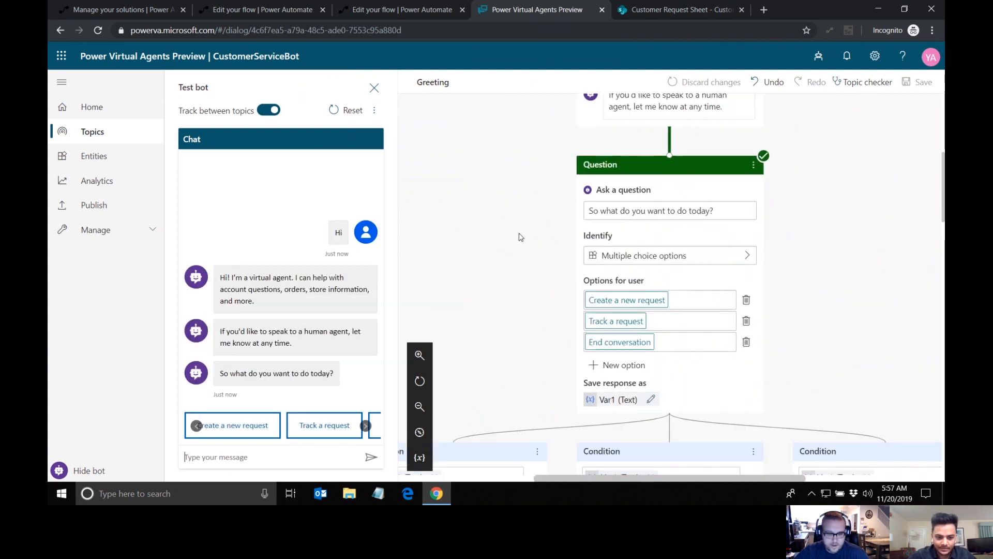
Step: Choose "Create a new request" in the test chat and answer the name question with the customer's name
{"action": "scroll", "coordinate": [533, 218], "scroll_direction": "up", "scroll_amount": 4}
{"action": "scroll", "coordinate": [533, 217], "scroll_direction": "down", "scroll_amount": 5}
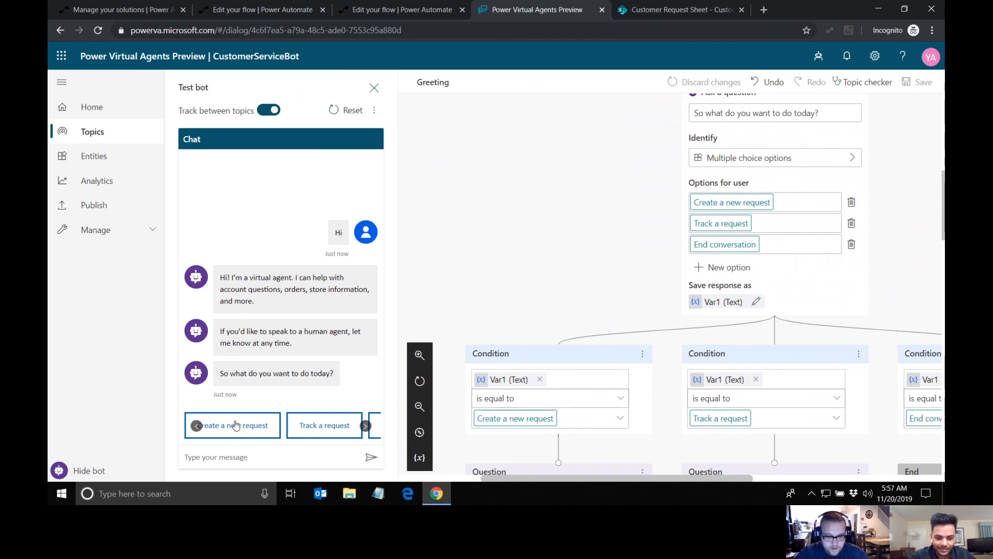
{"action": "left_click", "coordinate": [236, 425]}
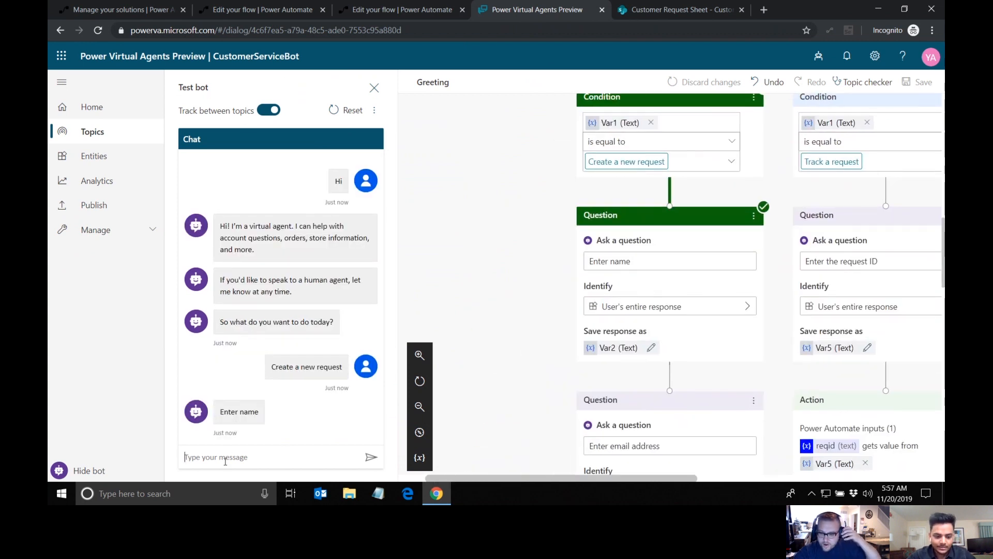
{"action": "type", "text": "Yash"}
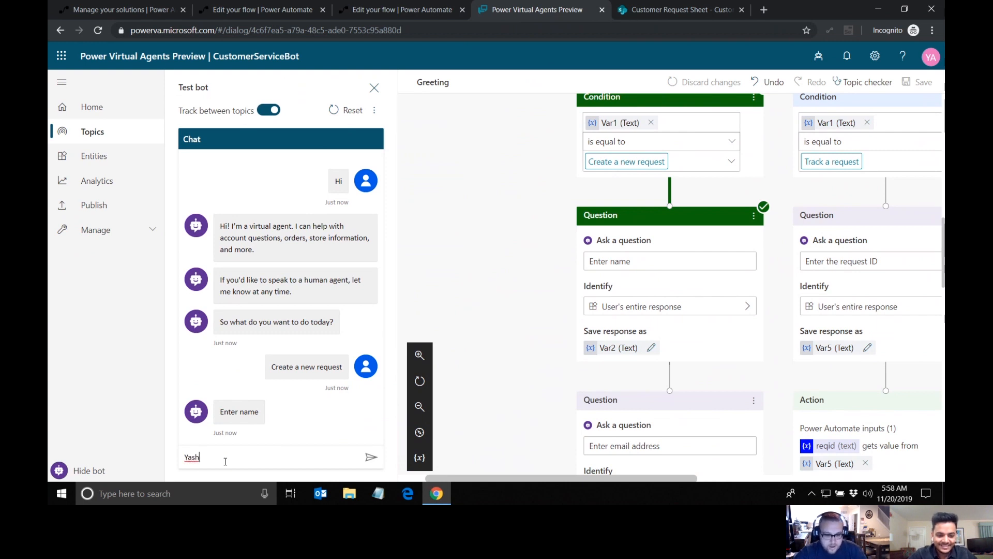
{"action": "key", "text": "Return"}
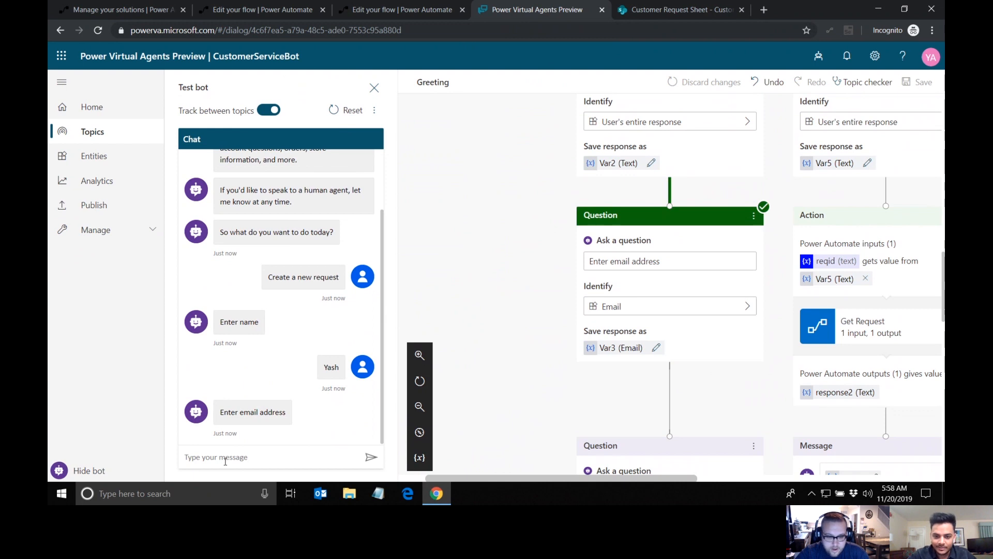
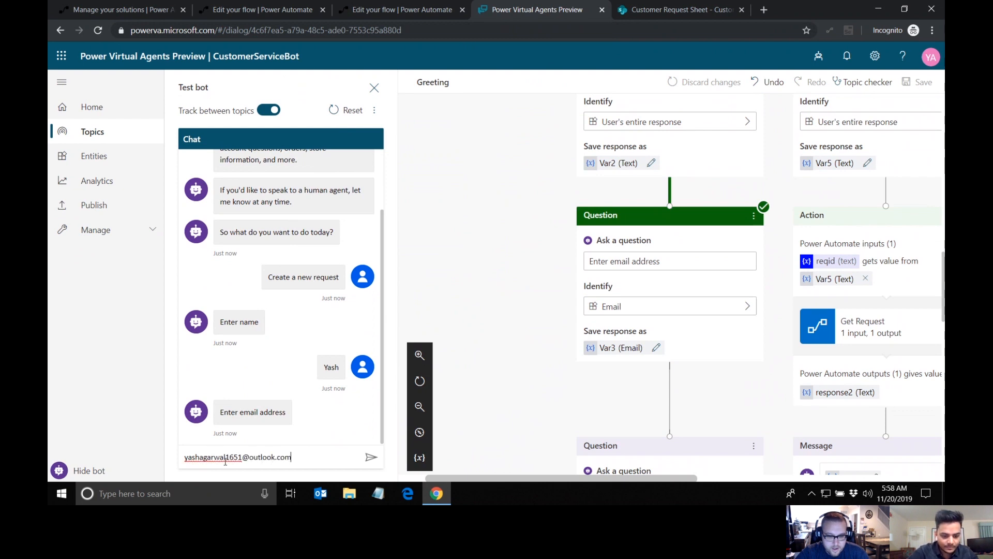
Step: Answer the bot's email question with the customer's e-mail address
{"action": "key", "text": "Return"}
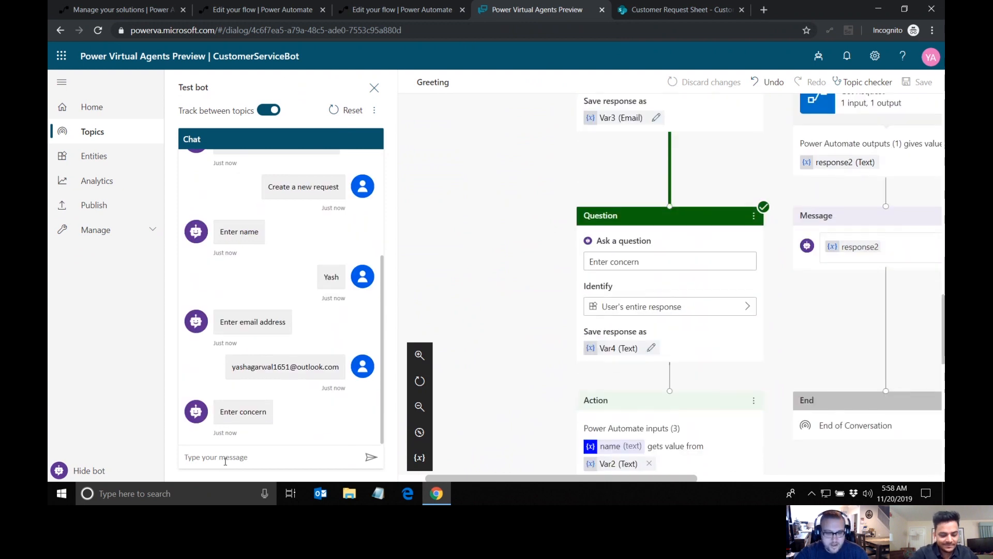
Step: Submit "Can you replace my tap water." as the customer's concern in the test chat
{"action": "type", "text": "Can you replace my"}
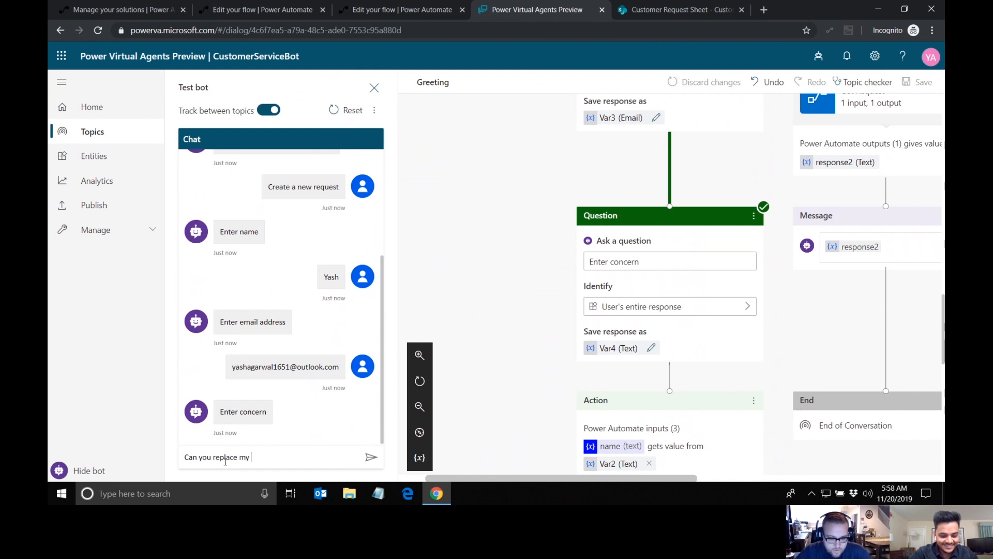
{"action": "type", "text": " tap water."}
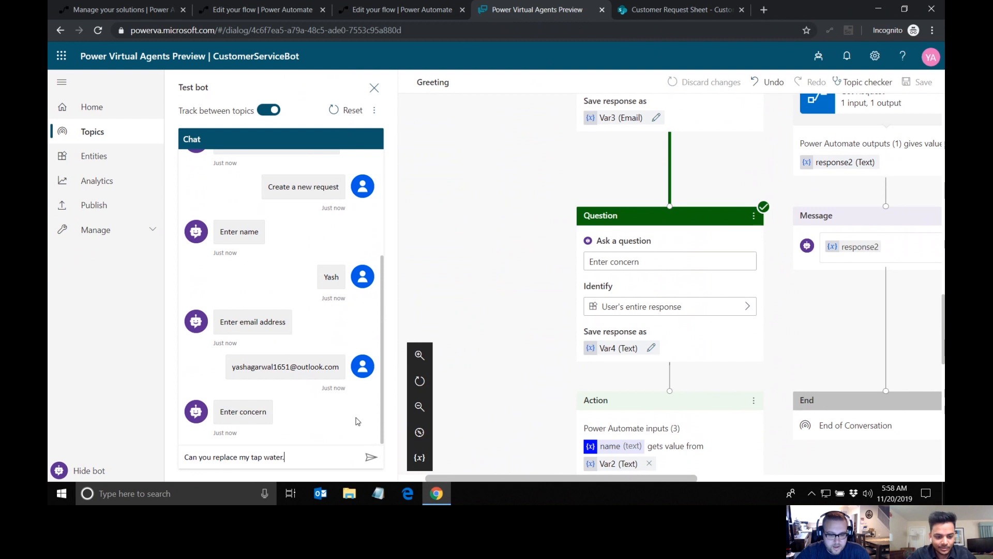
{"action": "left_click", "coordinate": [371, 458]}
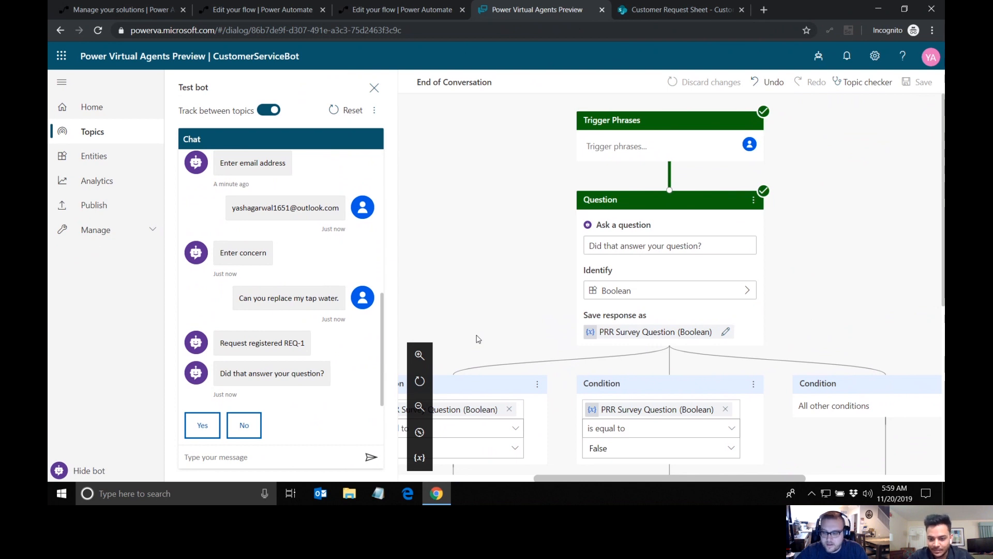
Step: Examine the End of Conversation topic's survey question, its True and False conditions and the topics they redirect to
{"action": "scroll", "coordinate": [477, 338], "scroll_direction": "left", "scroll_amount": 3}
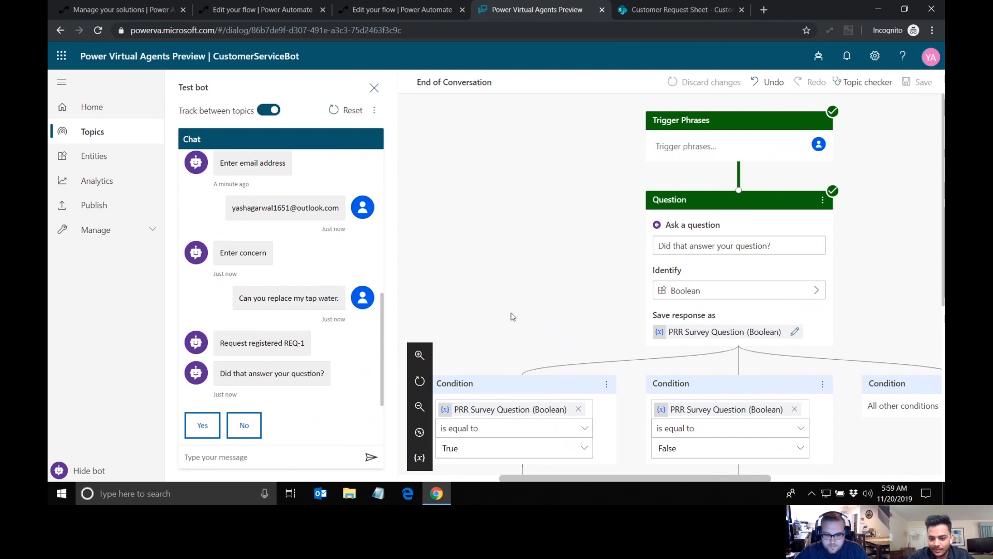
{"action": "scroll", "coordinate": [511, 315], "scroll_direction": "left", "scroll_amount": 3}
{"action": "scroll", "coordinate": [515, 317], "scroll_direction": "down", "scroll_amount": 3}
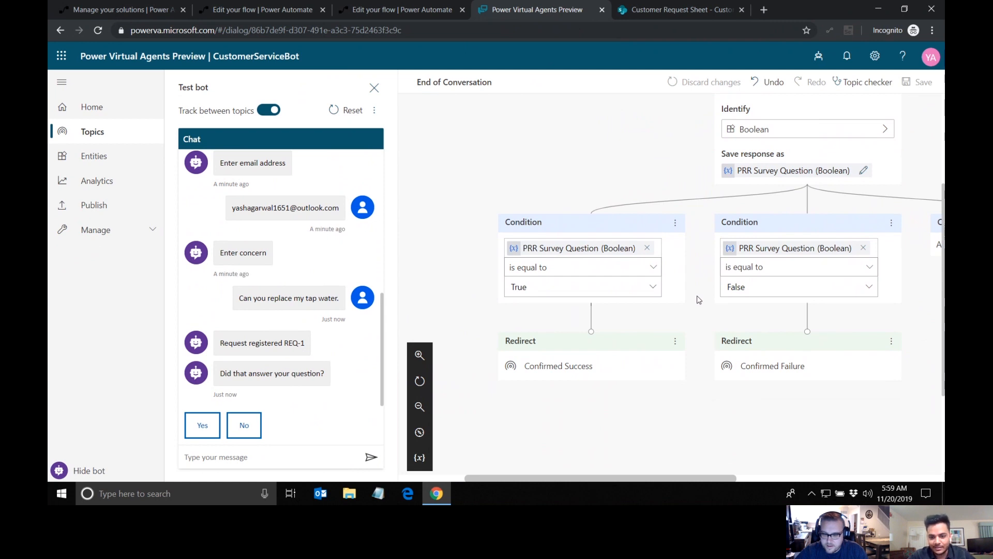
{"action": "scroll", "coordinate": [699, 300], "scroll_direction": "right", "scroll_amount": 5}
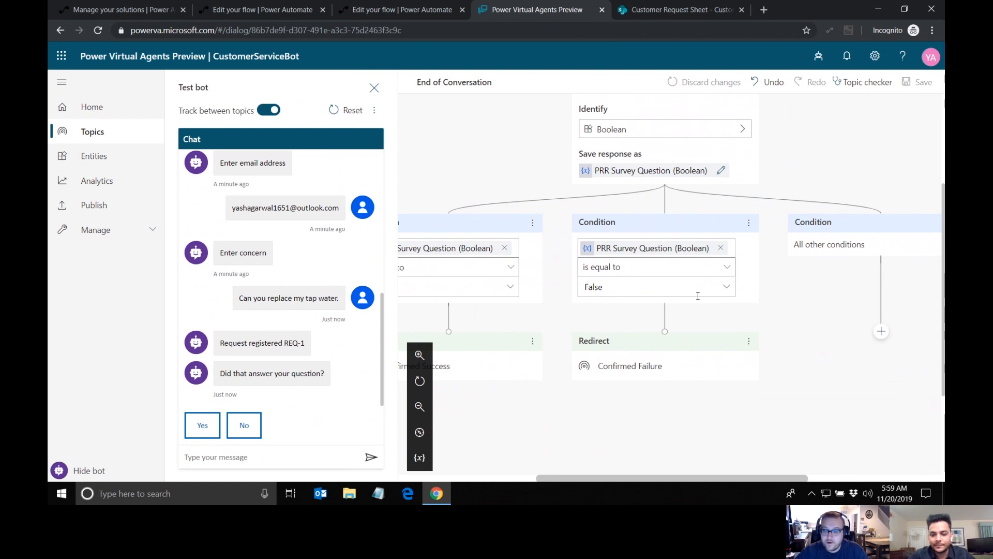
{"action": "scroll", "coordinate": [516, 243], "scroll_direction": "up", "scroll_amount": 3}
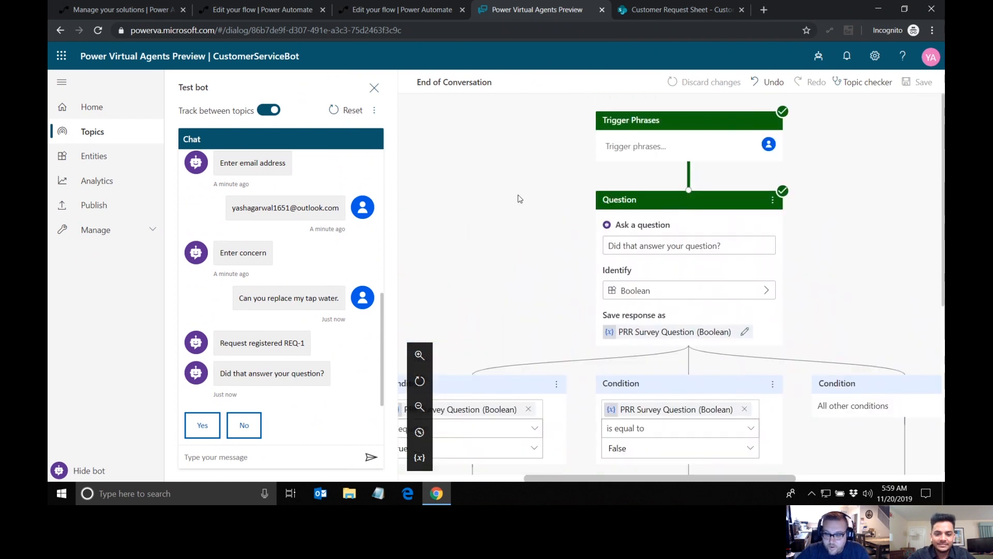
{"action": "scroll", "coordinate": [519, 199], "scroll_direction": "down", "scroll_amount": 3}
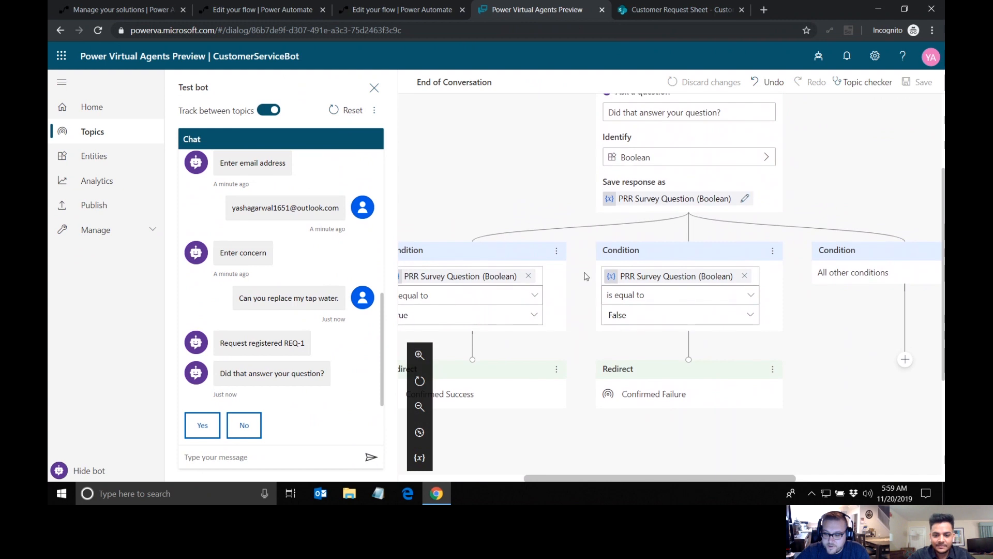
{"action": "scroll", "coordinate": [626, 359], "scroll_direction": "down", "scroll_amount": 1}
{"action": "scroll", "coordinate": [626, 359], "scroll_direction": "right", "scroll_amount": 1}
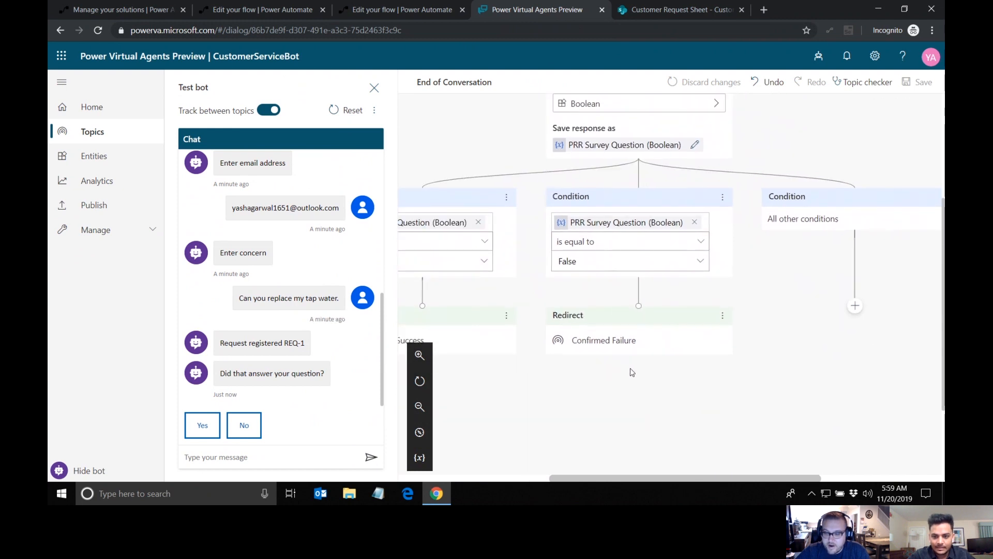
{"action": "scroll", "coordinate": [628, 373], "scroll_direction": "right", "scroll_amount": 1}
{"action": "scroll", "coordinate": [627, 373], "scroll_direction": "up", "scroll_amount": 1}
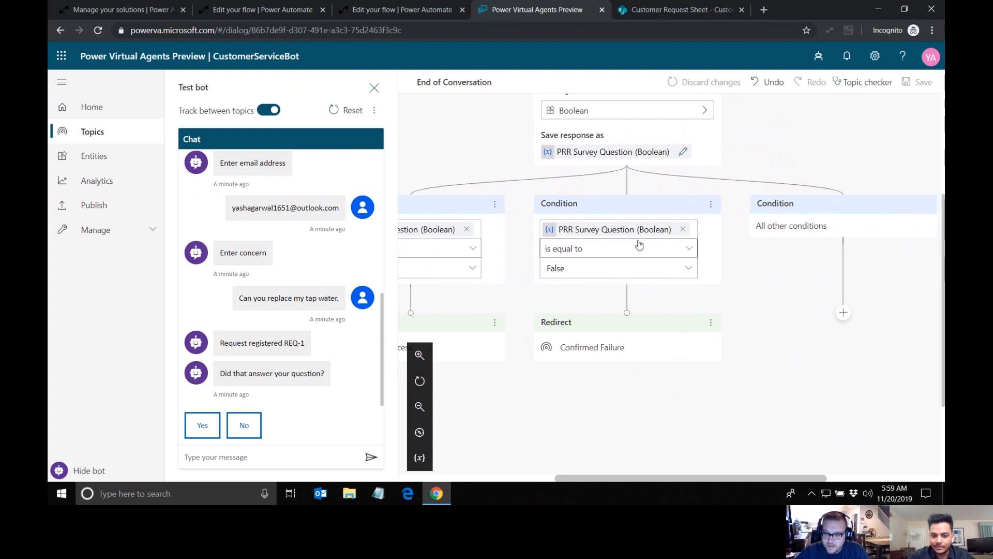
{"action": "scroll", "coordinate": [720, 310], "scroll_direction": "right", "scroll_amount": 1}
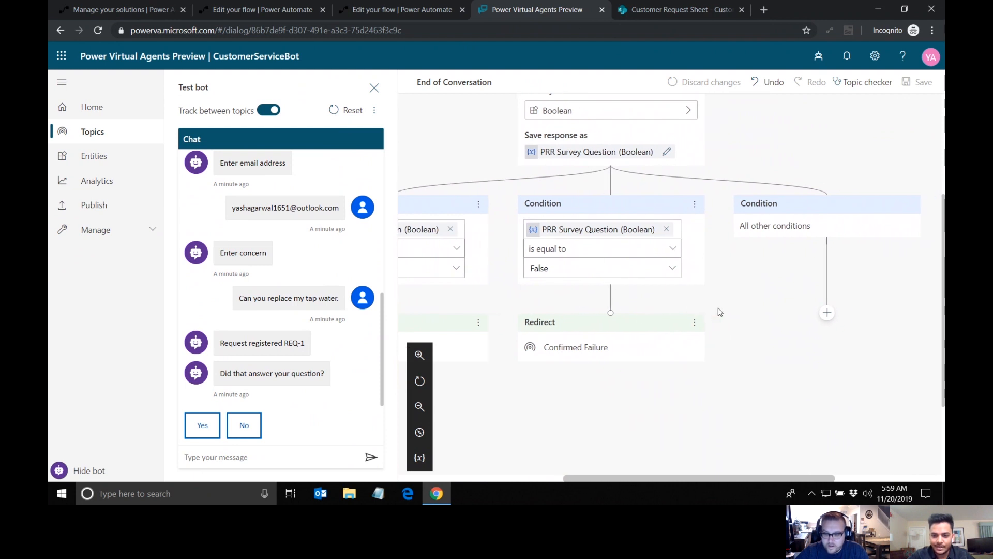
{"action": "scroll", "coordinate": [737, 327], "scroll_direction": "left", "scroll_amount": 5}
{"action": "scroll", "coordinate": [655, 221], "scroll_direction": "up", "scroll_amount": 3}
{"action": "scroll", "coordinate": [655, 222], "scroll_direction": "up", "scroll_amount": 2}
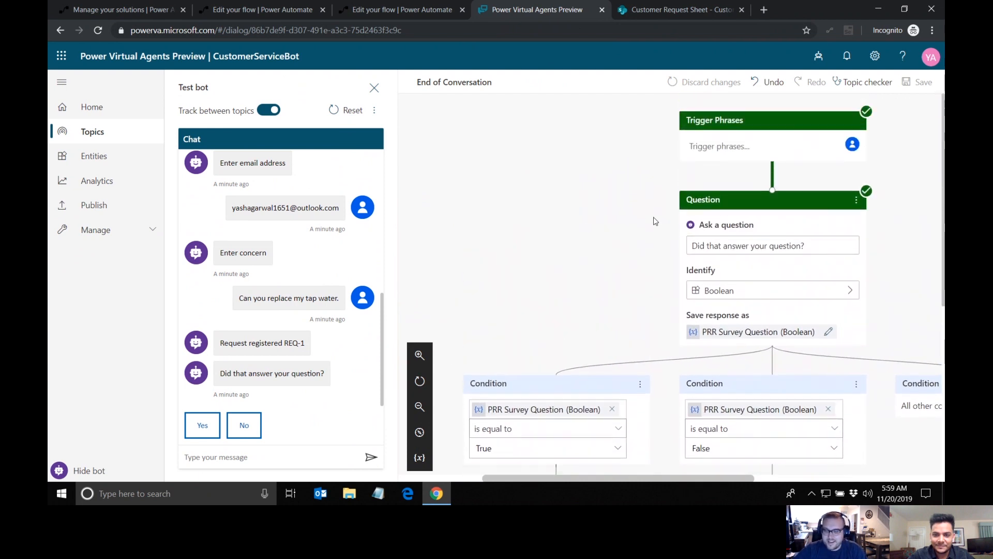
Step: Check the SharePoint list "Customer request details" for the new request's entry, and return to the bot in Power Virtual Agents
{"action": "left_click", "coordinate": [675, 10]}
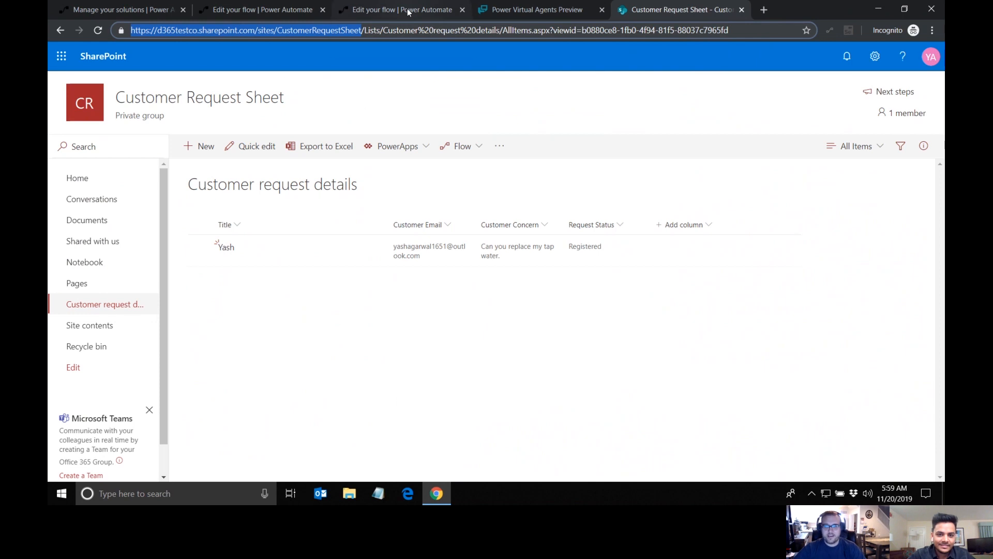
{"action": "left_click", "coordinate": [491, 9]}
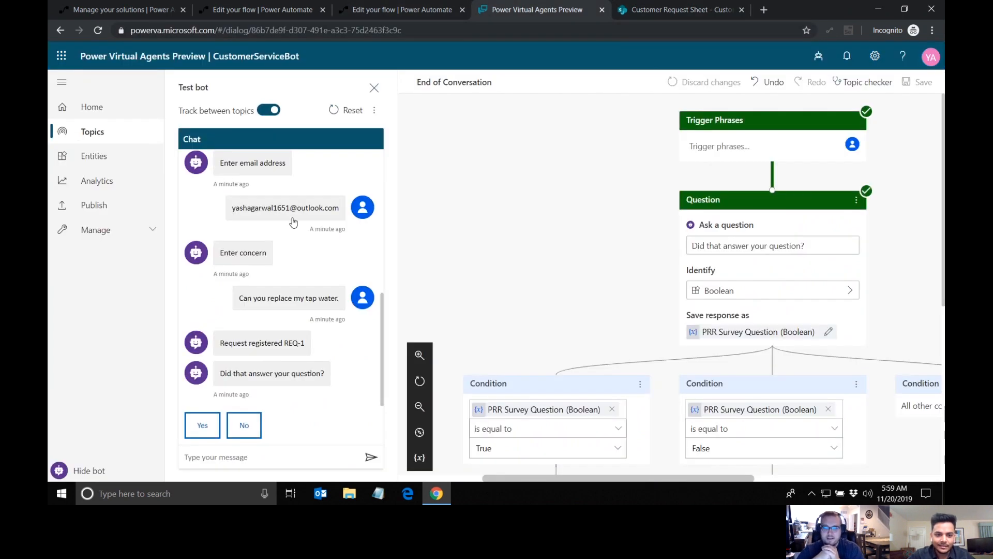
Step: Reset the test chat and start a new conversation with the message "Hi"
{"action": "left_click", "coordinate": [333, 113]}
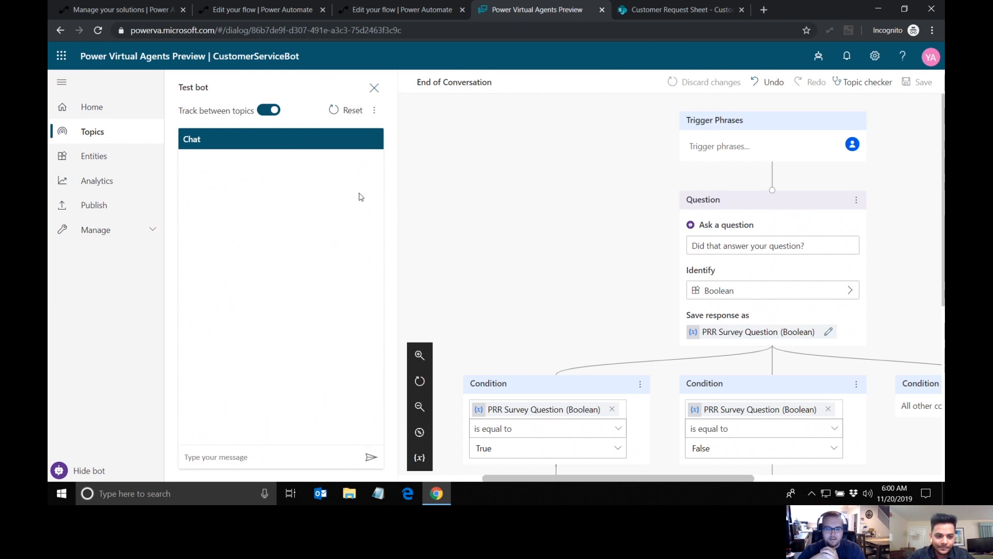
{"action": "left_click", "coordinate": [261, 452]}
{"action": "type", "text": "Hi"}
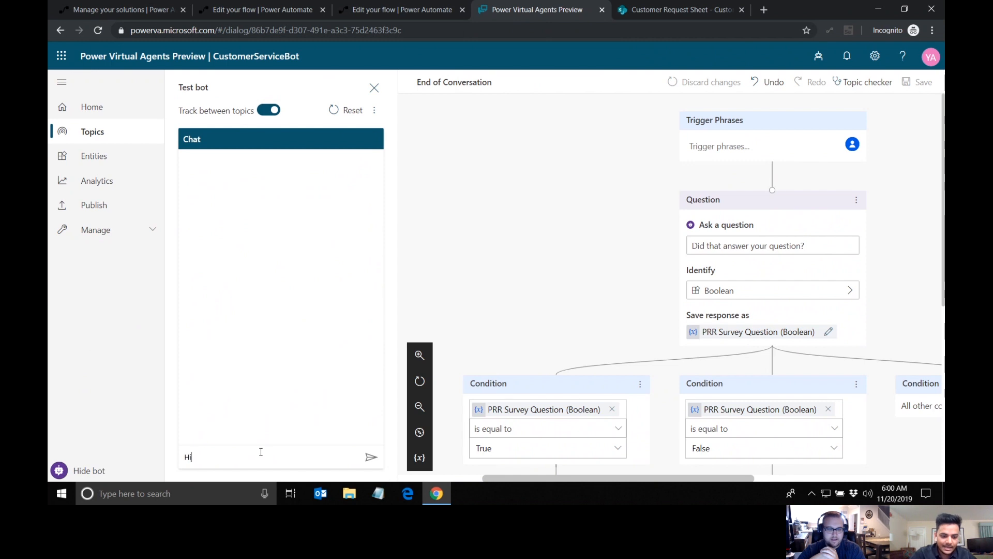
{"action": "key", "text": "Return"}
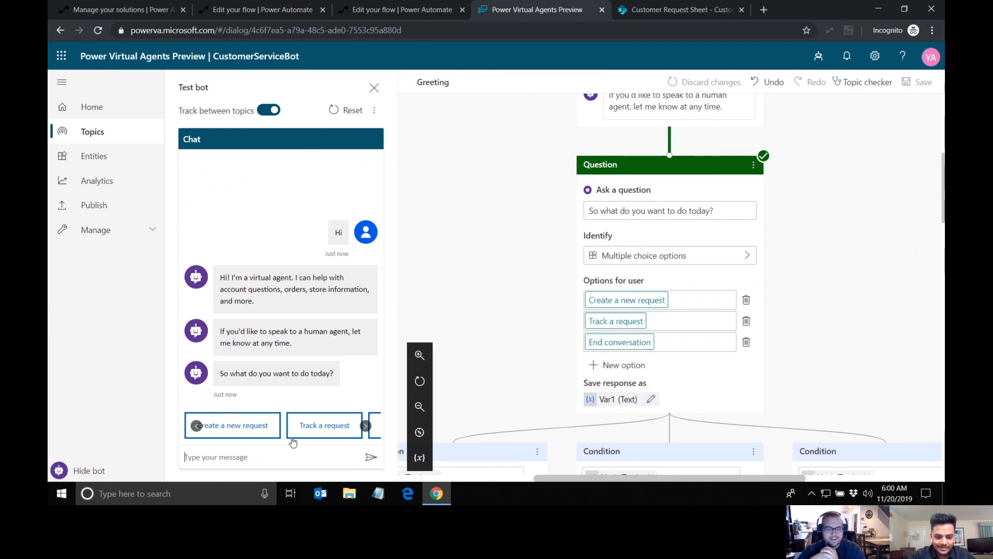
Step: Choose "Track a request" in the test chat and submit REQ-1 as the request ID
{"action": "left_click", "coordinate": [322, 427]}
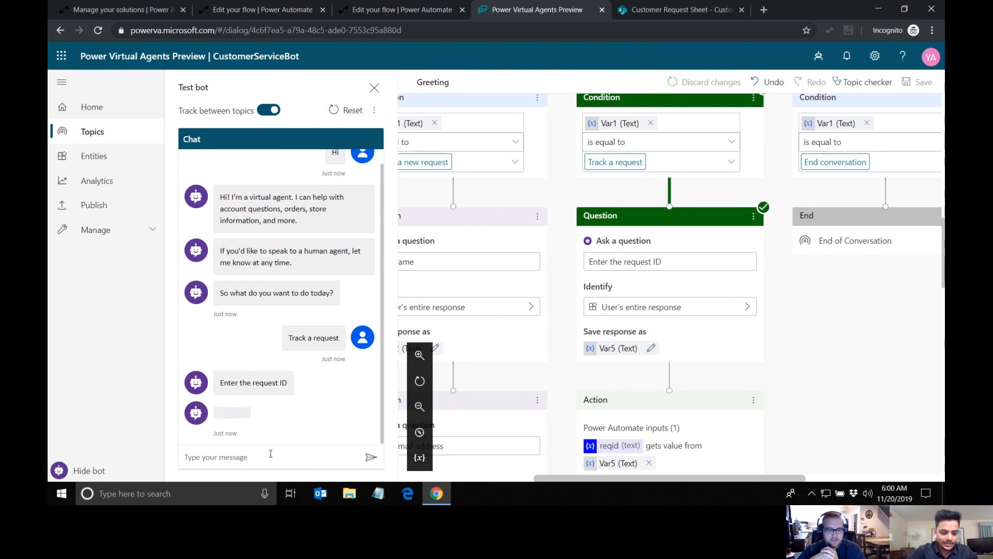
{"action": "type", "text": "RE"}
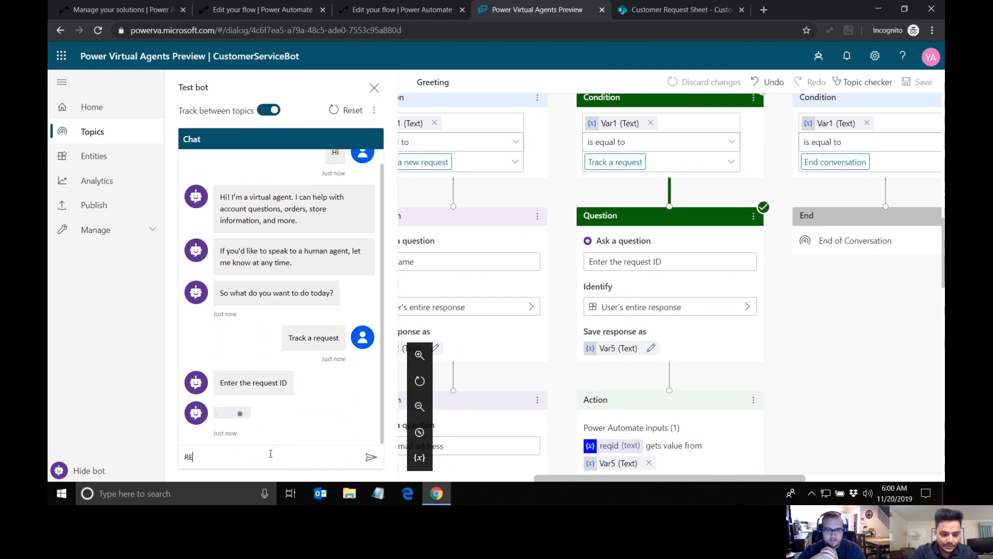
{"action": "type", "text": "Q"}
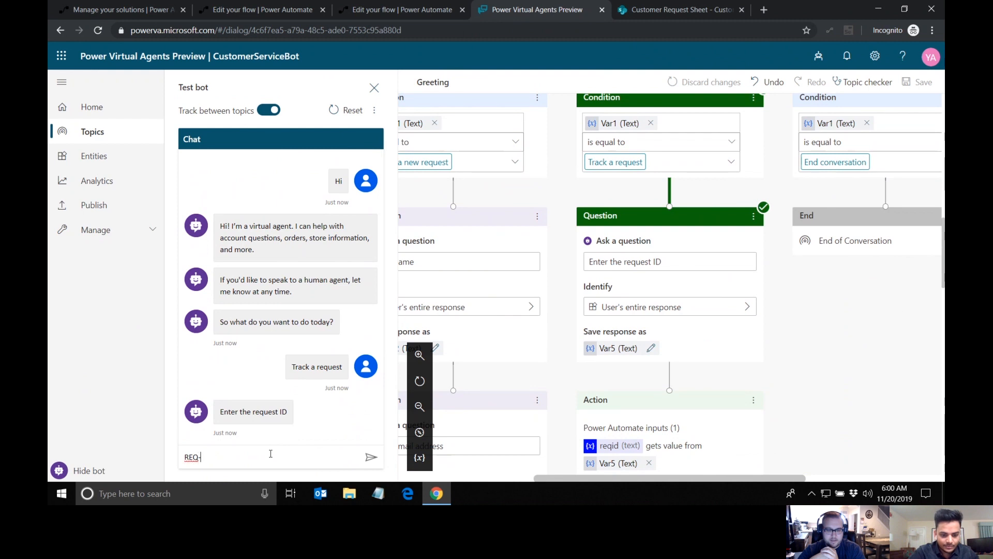
{"action": "type", "text": "-1"}
{"action": "key", "text": "Return"}
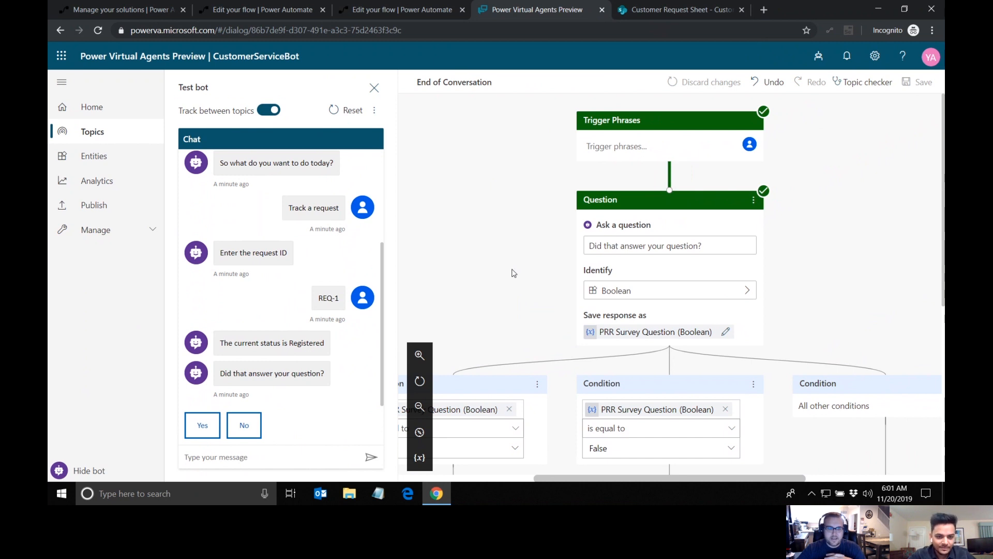
{"action": "scroll", "coordinate": [554, 229], "scroll_direction": "down", "scroll_amount": 1}
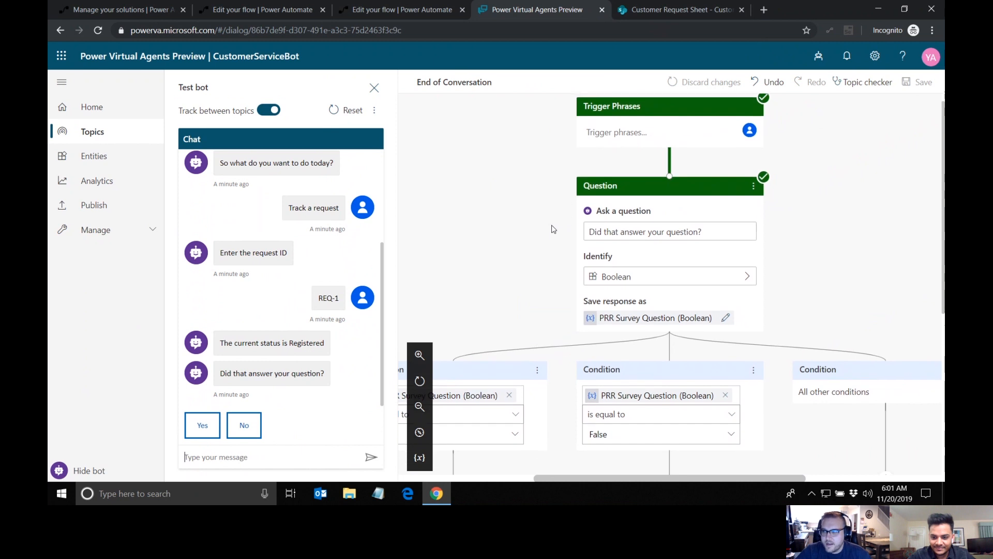
{"action": "scroll", "coordinate": [553, 229], "scroll_direction": "down", "scroll_amount": 1}
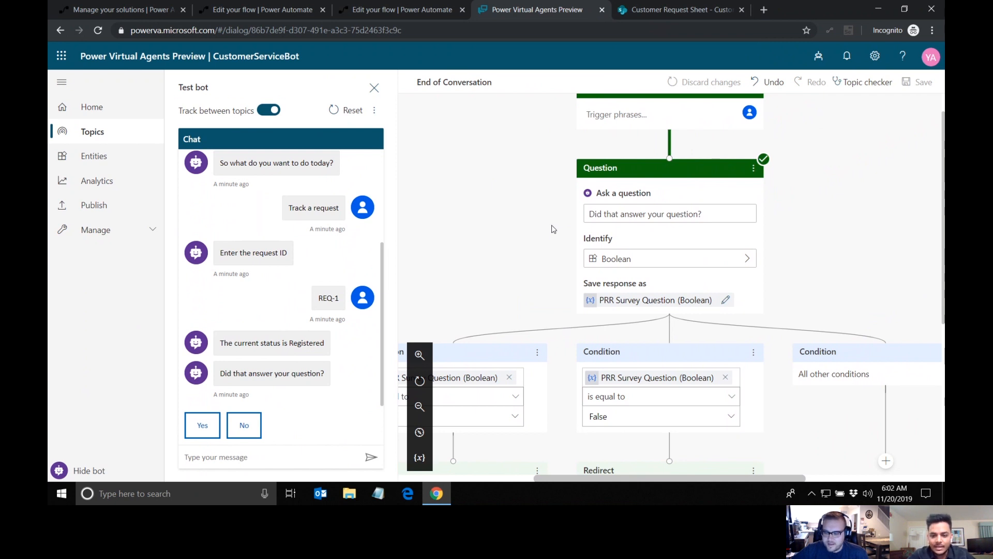
{"action": "scroll", "coordinate": [522, 196], "scroll_direction": "down", "scroll_amount": 2}
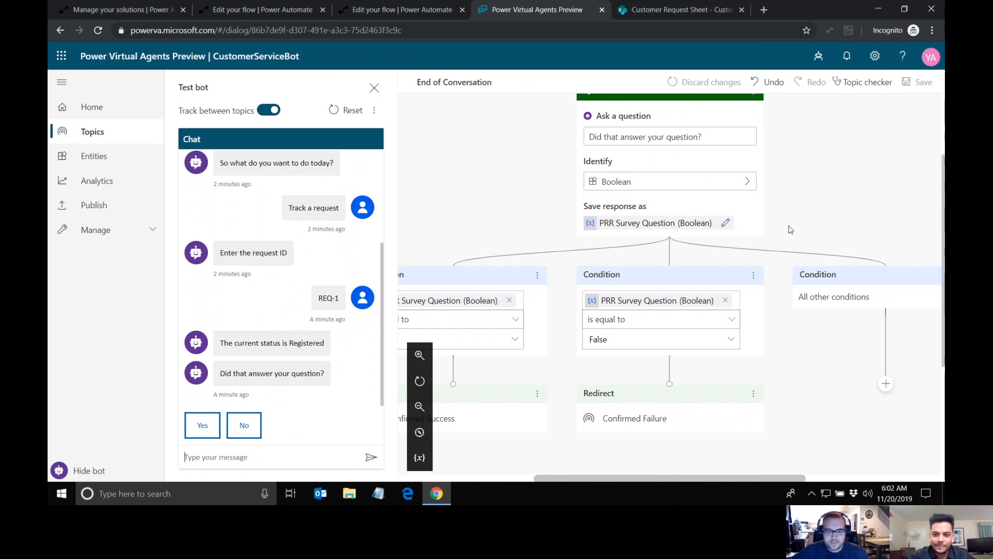
{"action": "scroll", "coordinate": [786, 241], "scroll_direction": "down", "scroll_amount": 2}
{"action": "scroll", "coordinate": [783, 248], "scroll_direction": "down", "scroll_amount": 1}
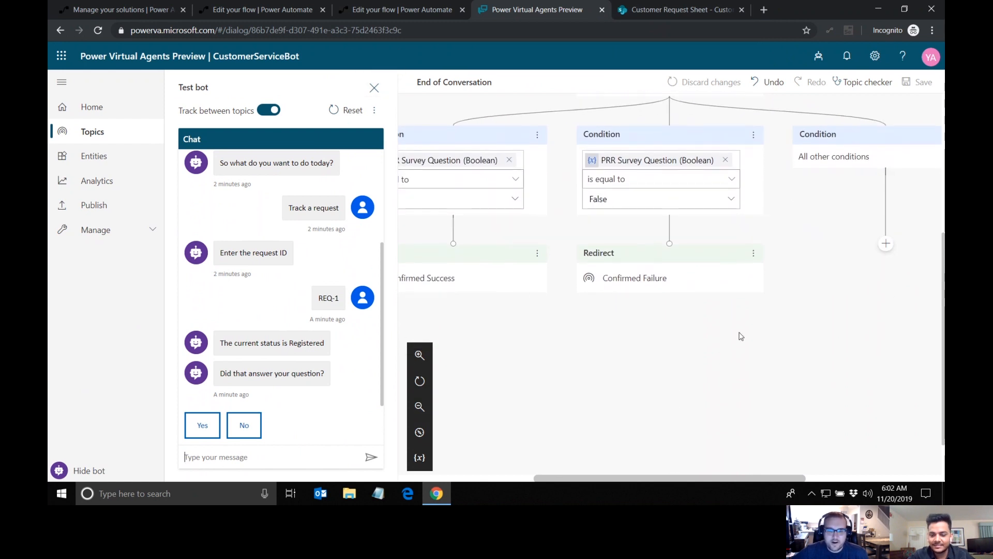
Step: Reset the test chat to clear the tracked-request conversation
{"action": "scroll", "coordinate": [738, 335], "scroll_direction": "up", "scroll_amount": 2}
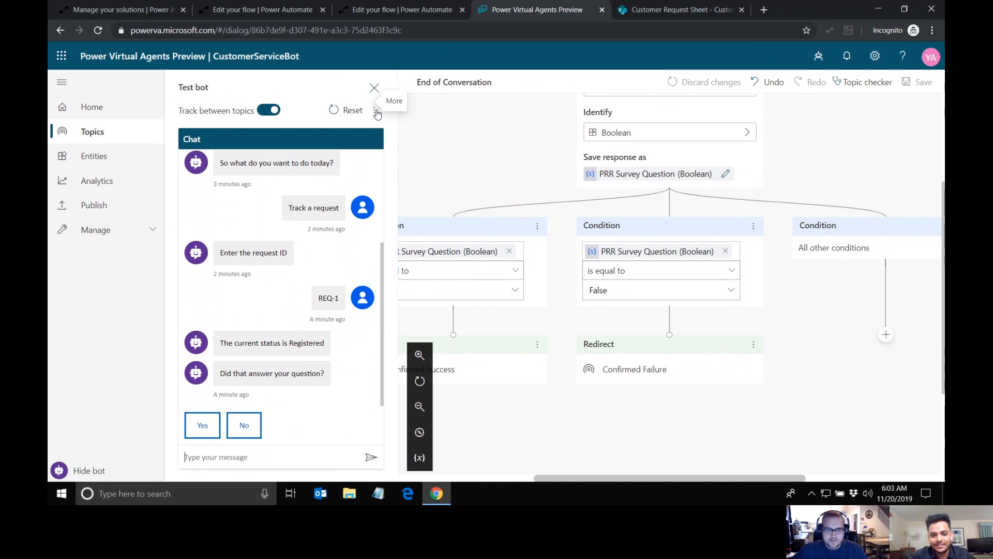
{"action": "scroll", "coordinate": [464, 174], "scroll_direction": "up", "scroll_amount": 2}
{"action": "scroll", "coordinate": [464, 173], "scroll_direction": "up", "scroll_amount": 2}
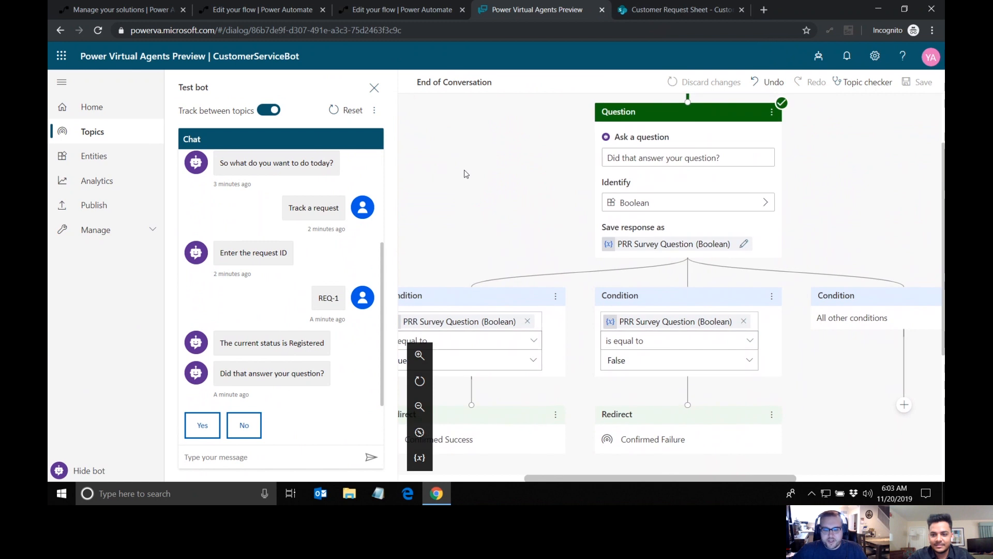
{"action": "scroll", "coordinate": [464, 174], "scroll_direction": "up", "scroll_amount": 1}
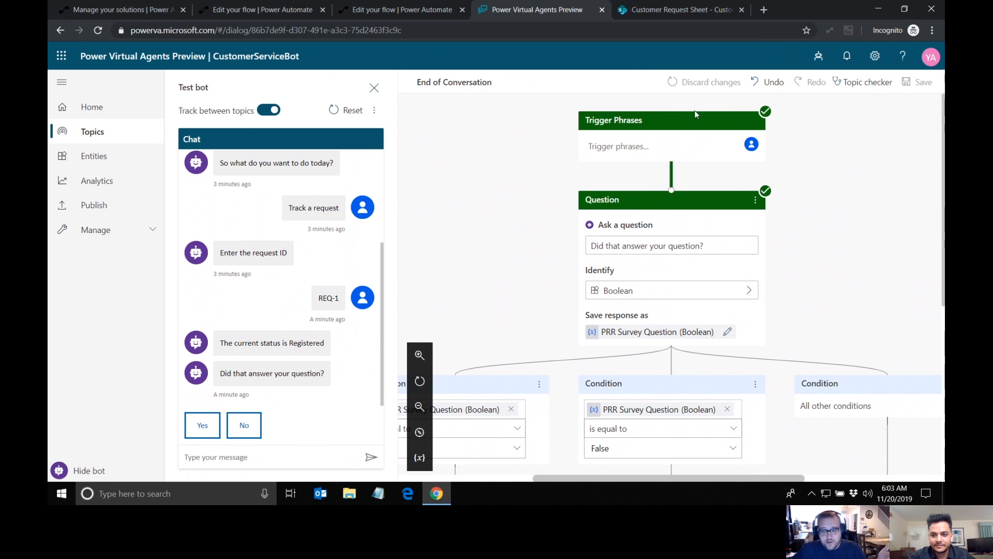
{"action": "left_click", "coordinate": [347, 110]}
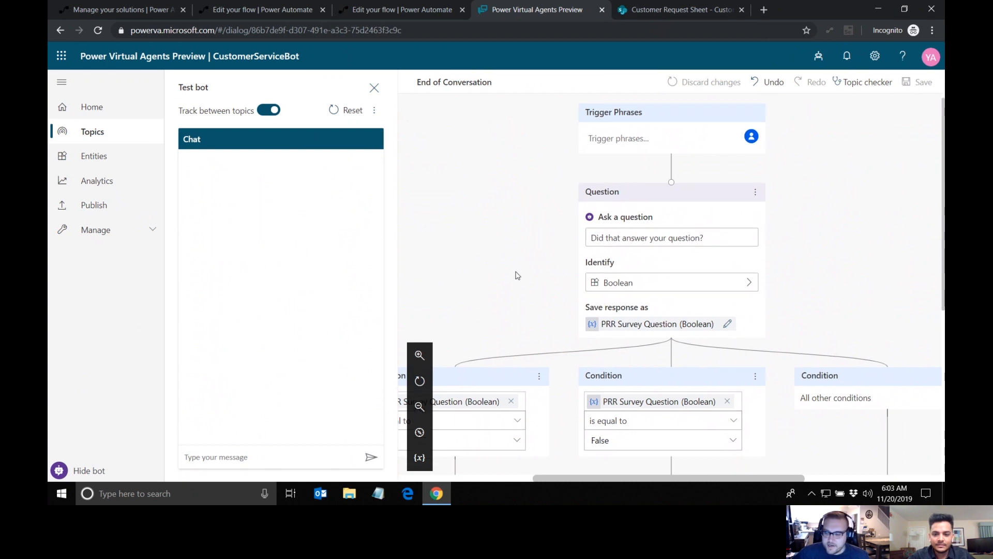
Step: Examine the End of Conversation topic's layout, from its trigger phrases to the True, False and all-other-conditions branches
{"action": "scroll", "coordinate": [514, 275], "scroll_direction": "down", "scroll_amount": 4}
{"action": "scroll", "coordinate": [788, 319], "scroll_direction": "right", "scroll_amount": 1}
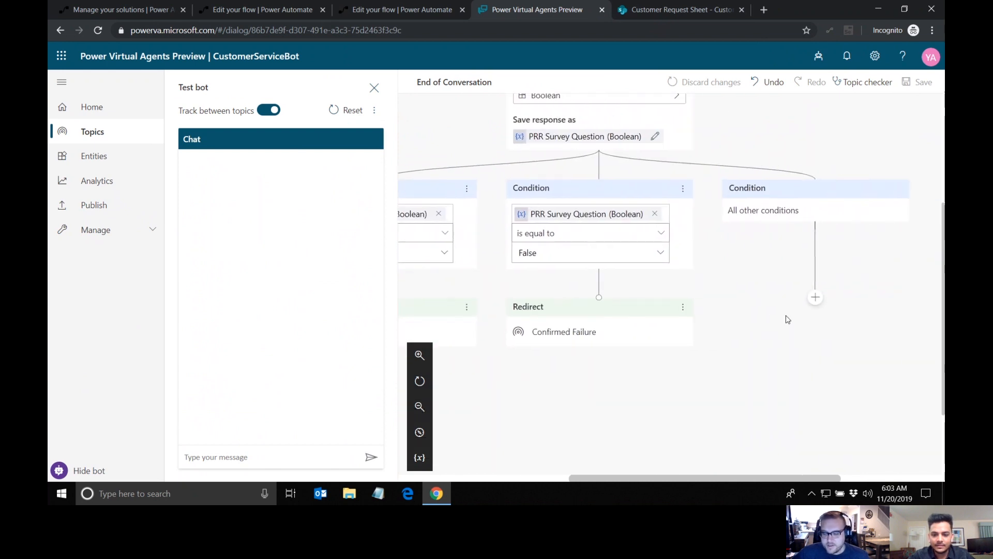
{"action": "scroll", "coordinate": [786, 316], "scroll_direction": "up", "scroll_amount": 4}
{"action": "scroll", "coordinate": [786, 317], "scroll_direction": "left", "scroll_amount": 1}
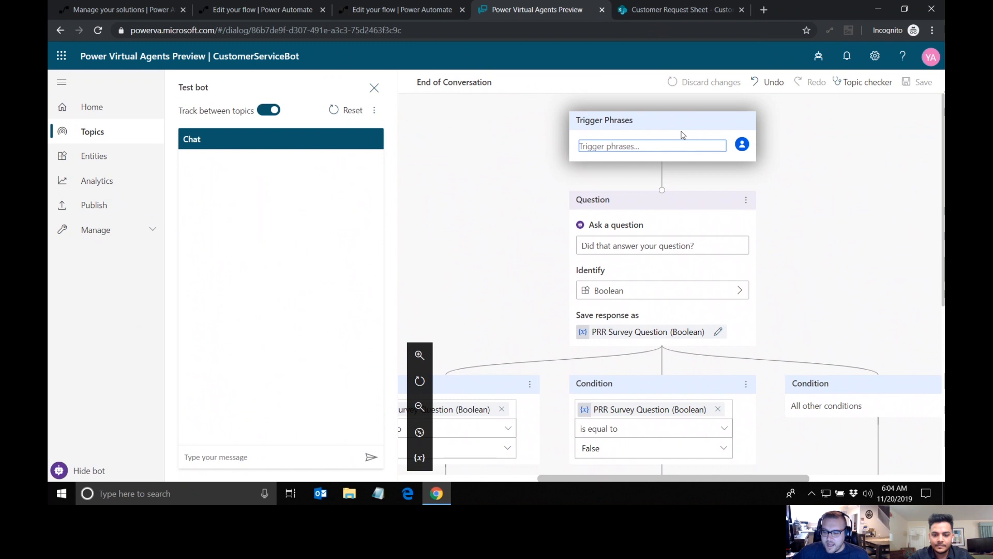
{"action": "scroll", "coordinate": [683, 135], "scroll_direction": "left", "scroll_amount": 4}
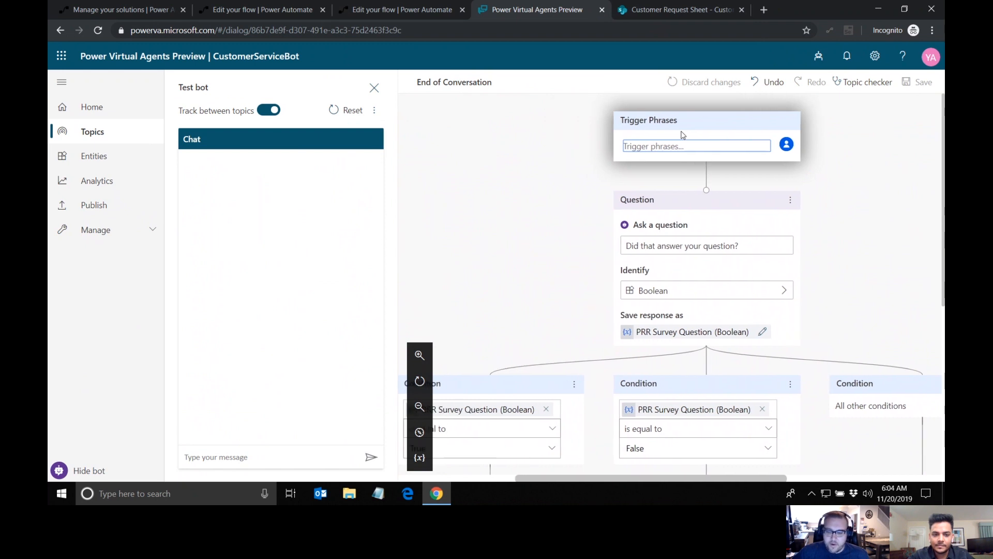
{"action": "scroll", "coordinate": [683, 135], "scroll_direction": "right", "scroll_amount": 1}
{"action": "scroll", "coordinate": [683, 135], "scroll_direction": "right", "scroll_amount": 1}
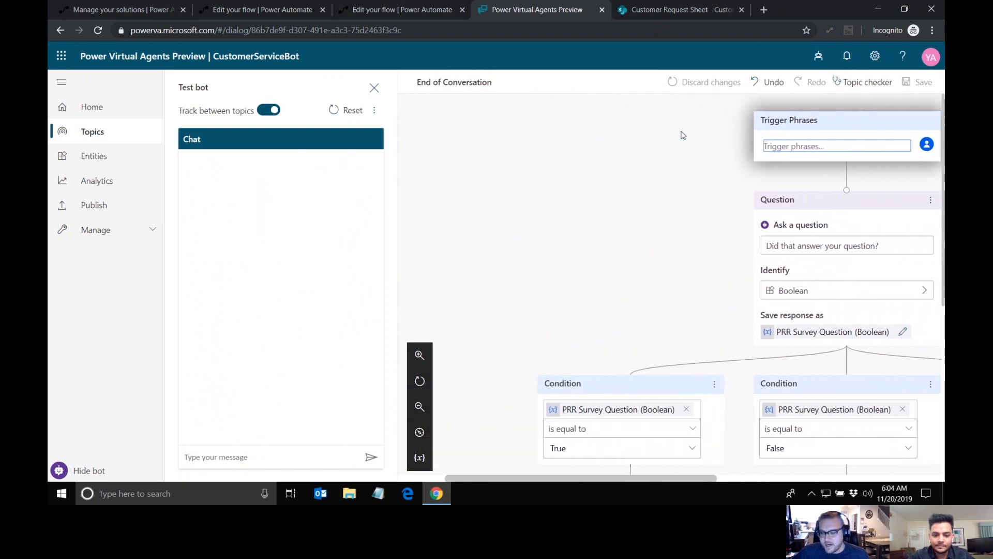